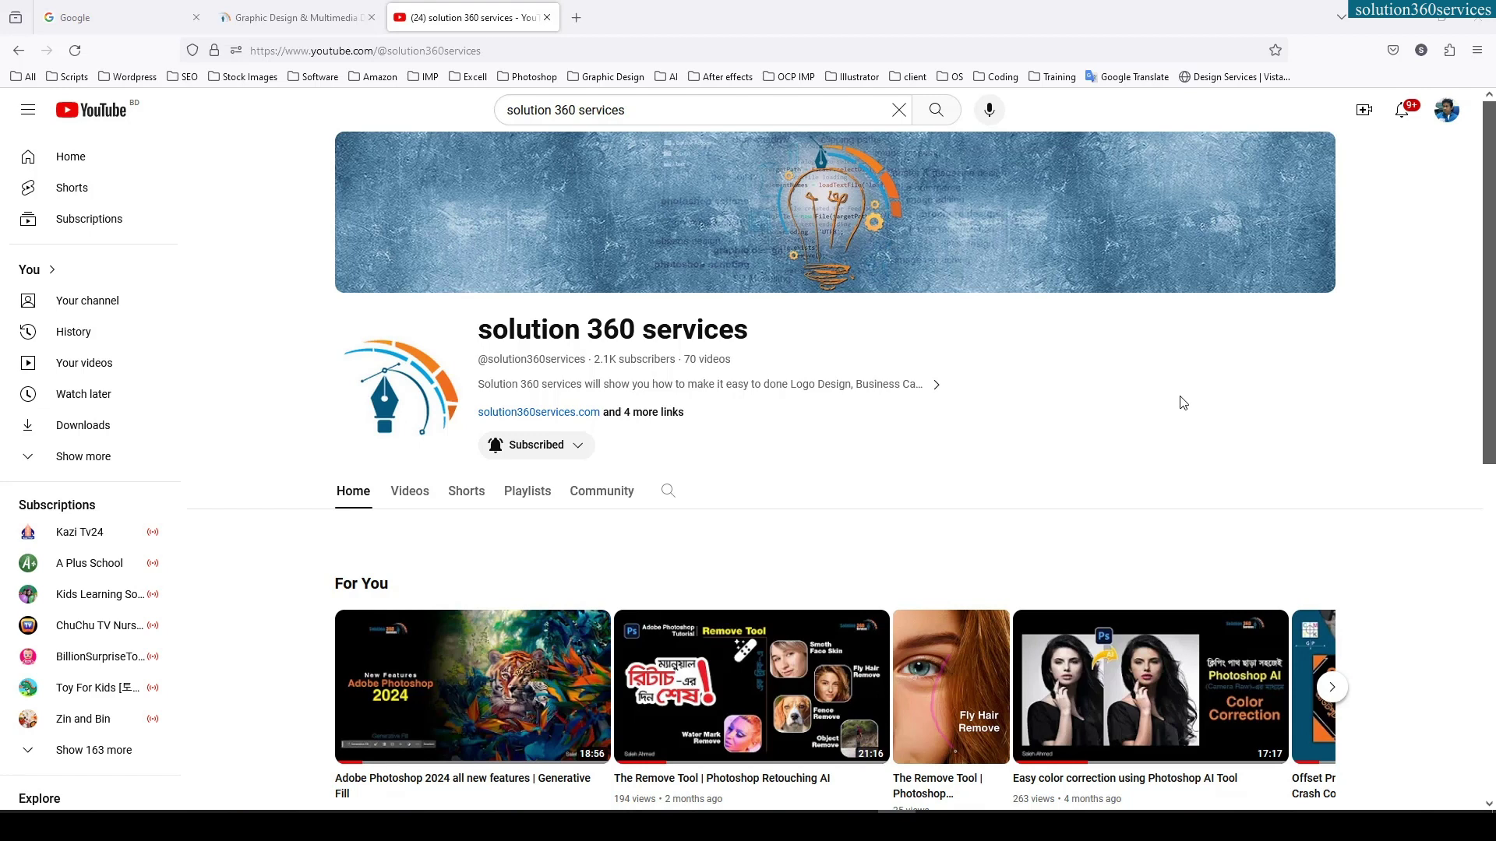
Switch from the YouTube channel to the Solution 360 Services graphic design website tab
{"action": "left_click", "coordinate": [264, 16]}
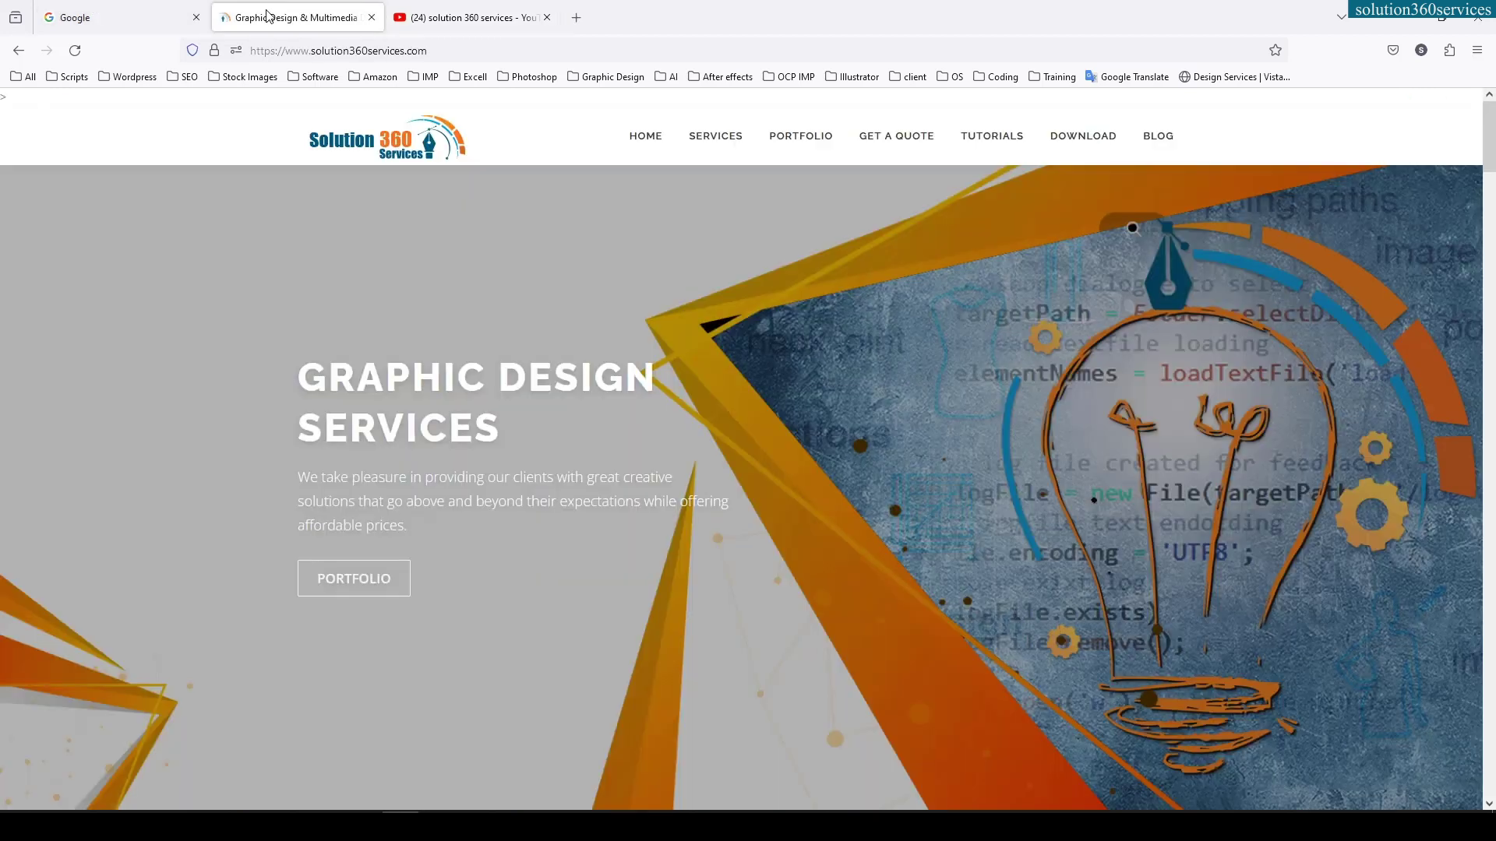
Open the 'Adobe Illustrator 2024 (Beta) Install' guide from the Advance Level Illustrator tutorials
{"action": "left_click", "coordinate": [467, 50]}
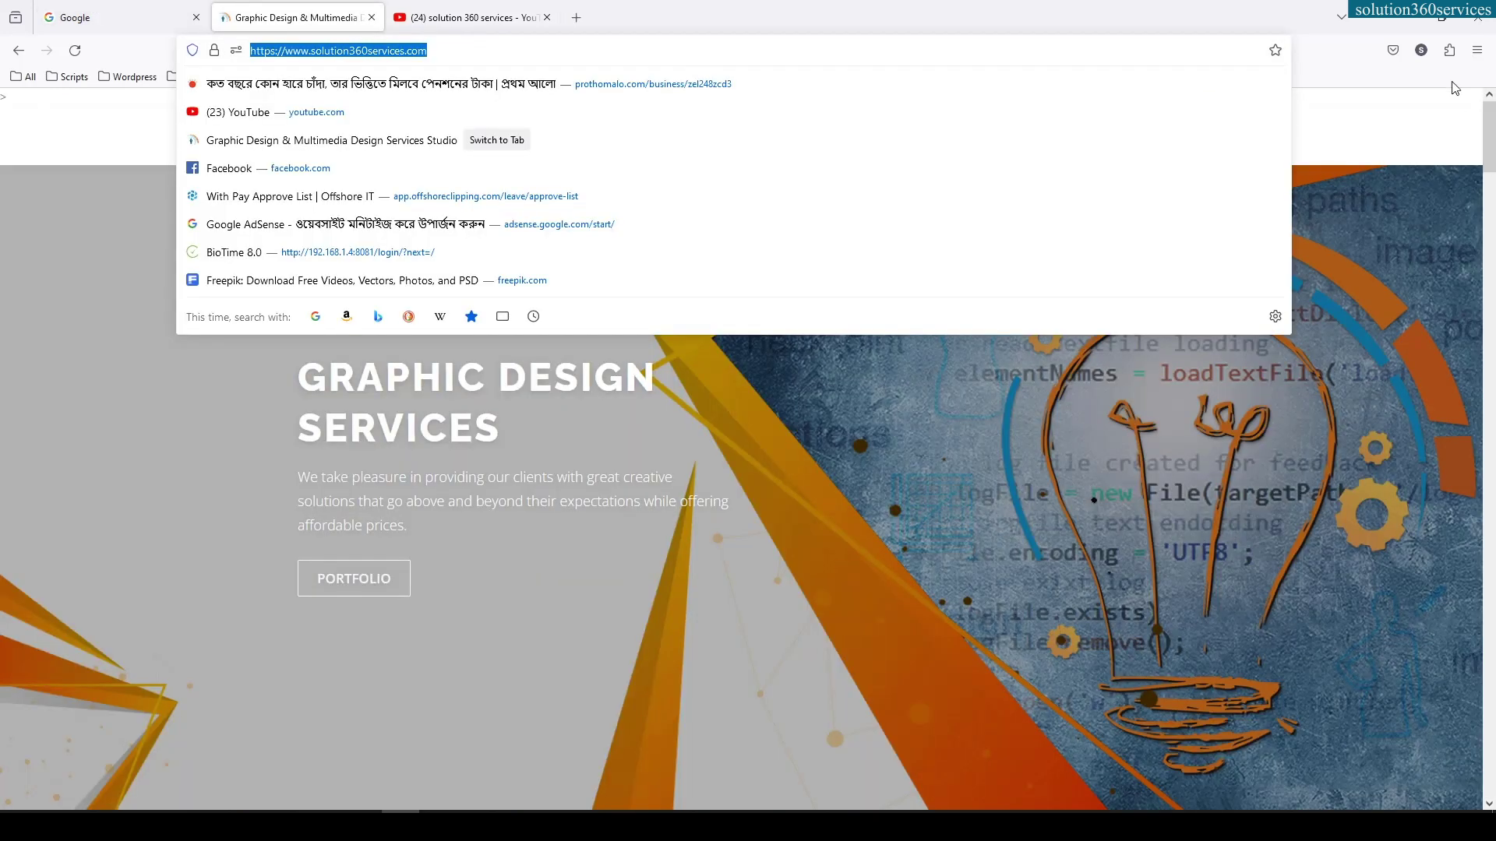
{"action": "left_click", "coordinate": [1358, 86]}
{"action": "mouse_move", "coordinate": [991, 135]}
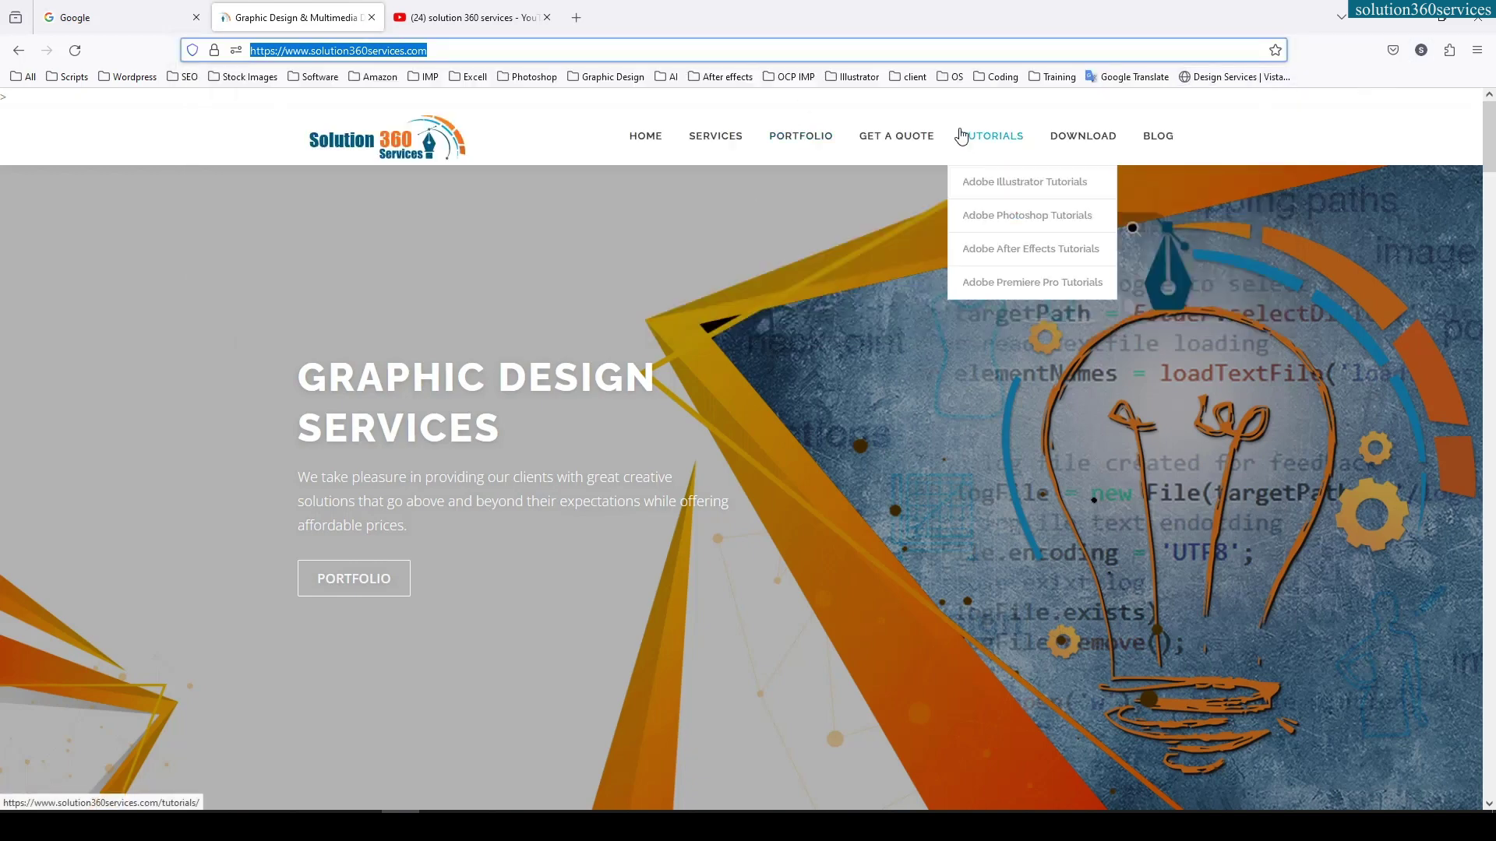
{"action": "left_click", "coordinate": [1055, 188]}
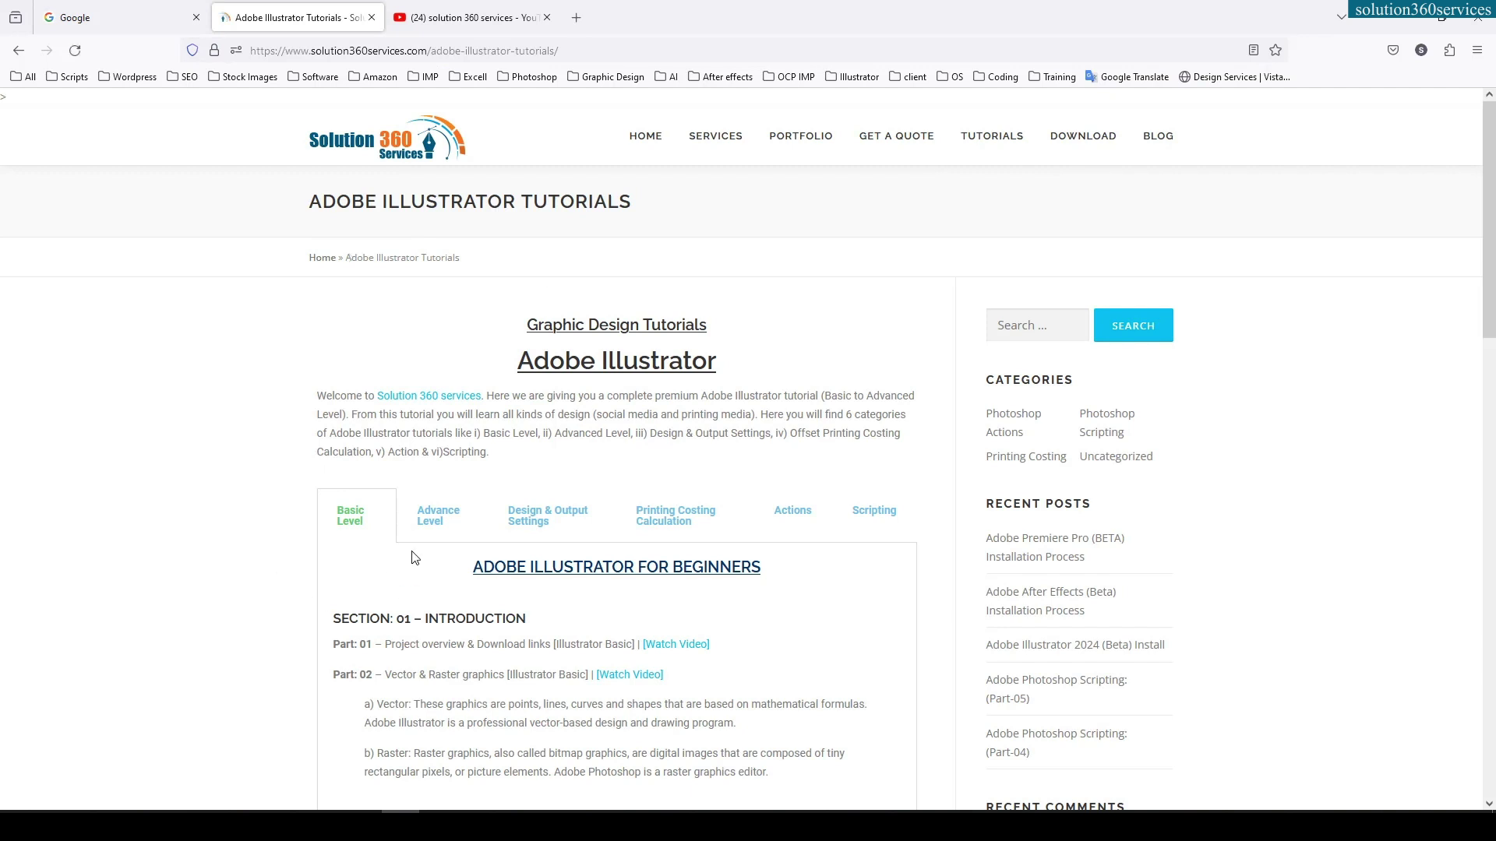
{"action": "left_click", "coordinate": [437, 519]}
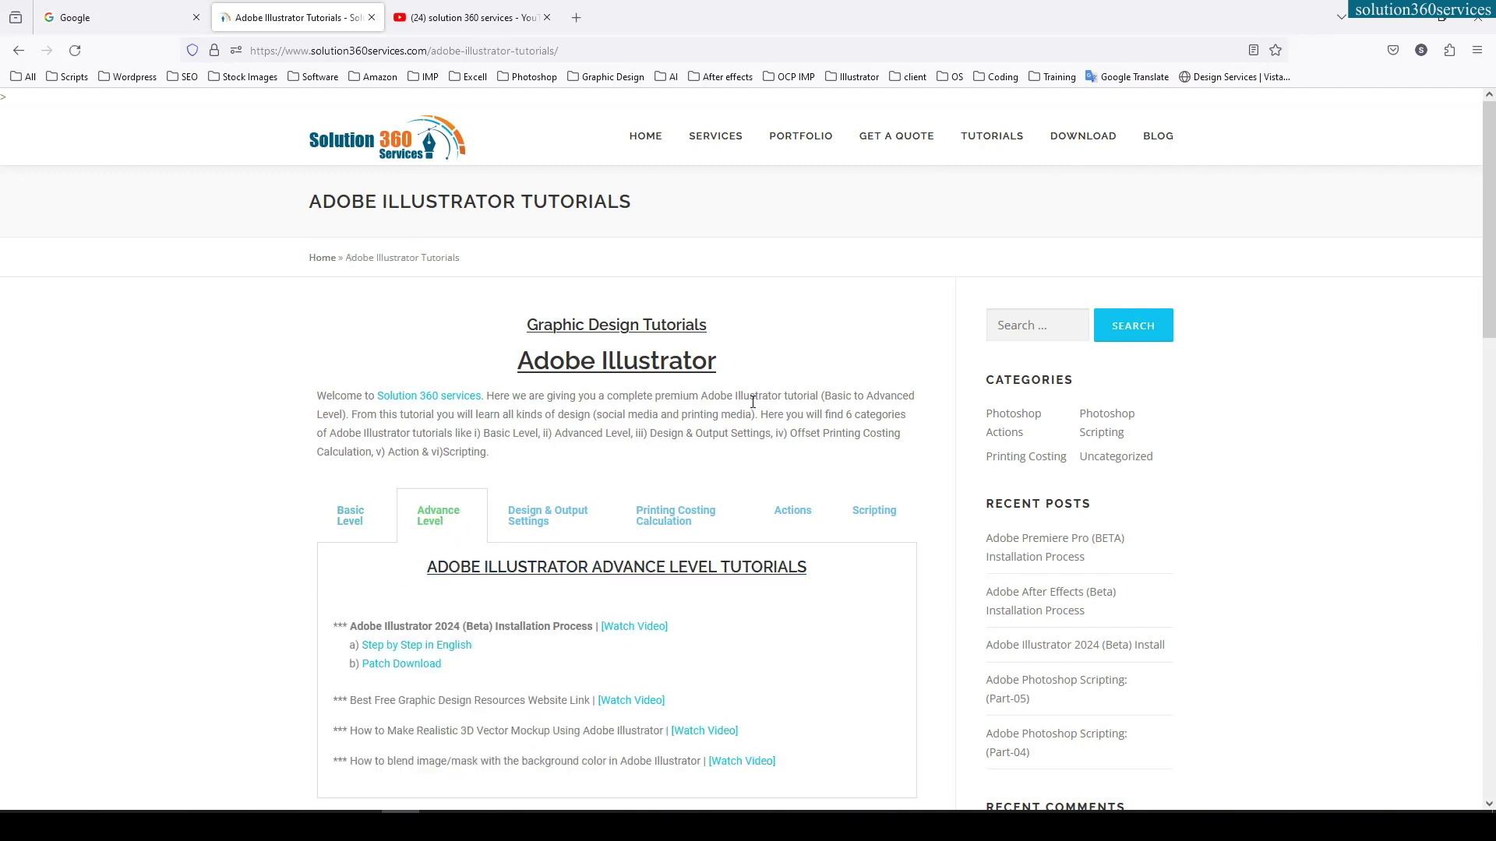
{"action": "scroll", "coordinate": [752, 402], "scroll_direction": "down", "scroll_amount": 2}
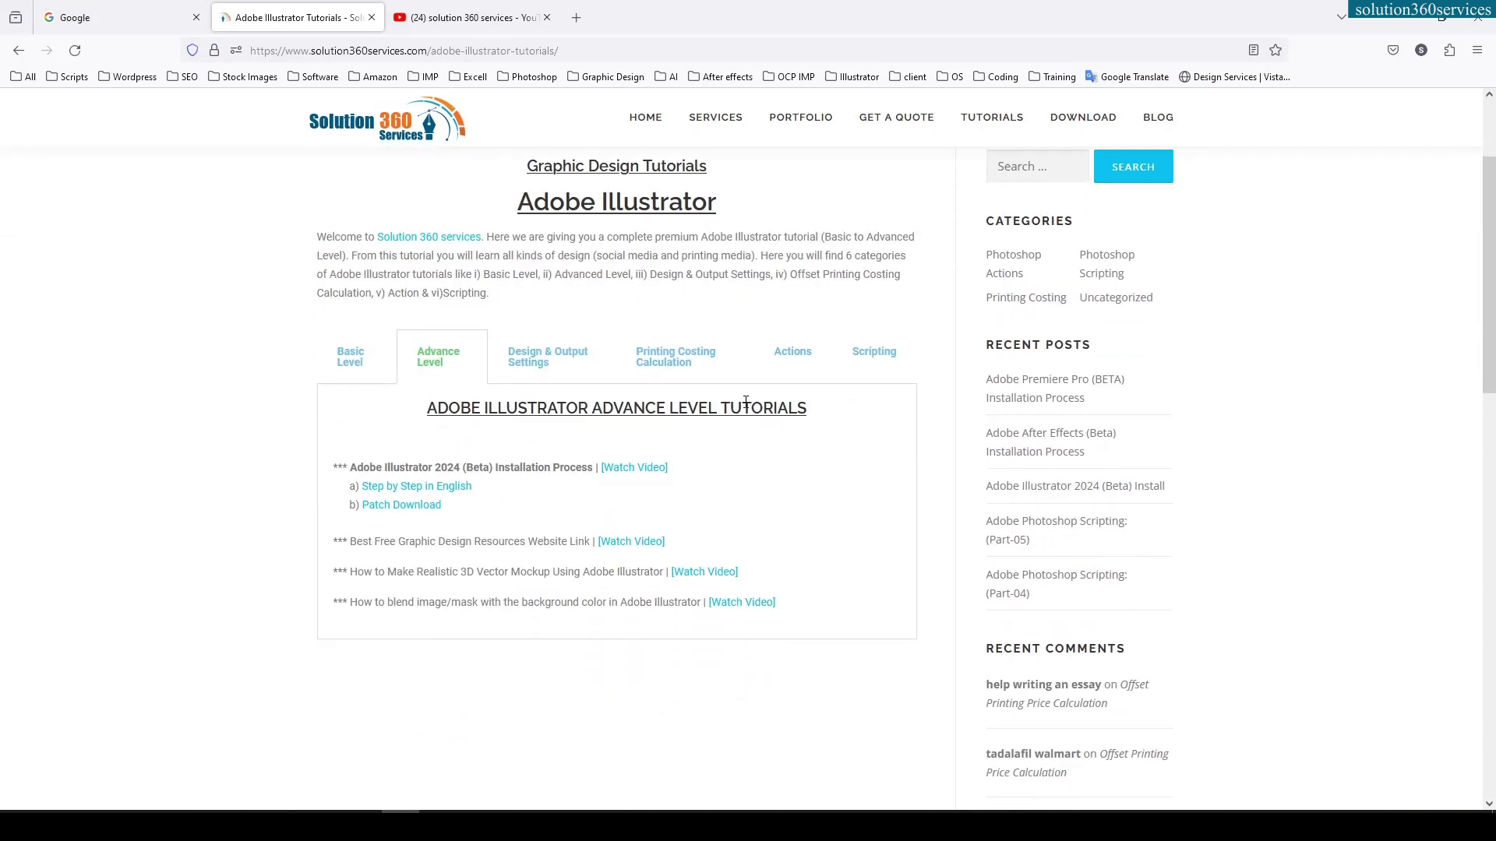
{"action": "left_click", "coordinate": [422, 488]}
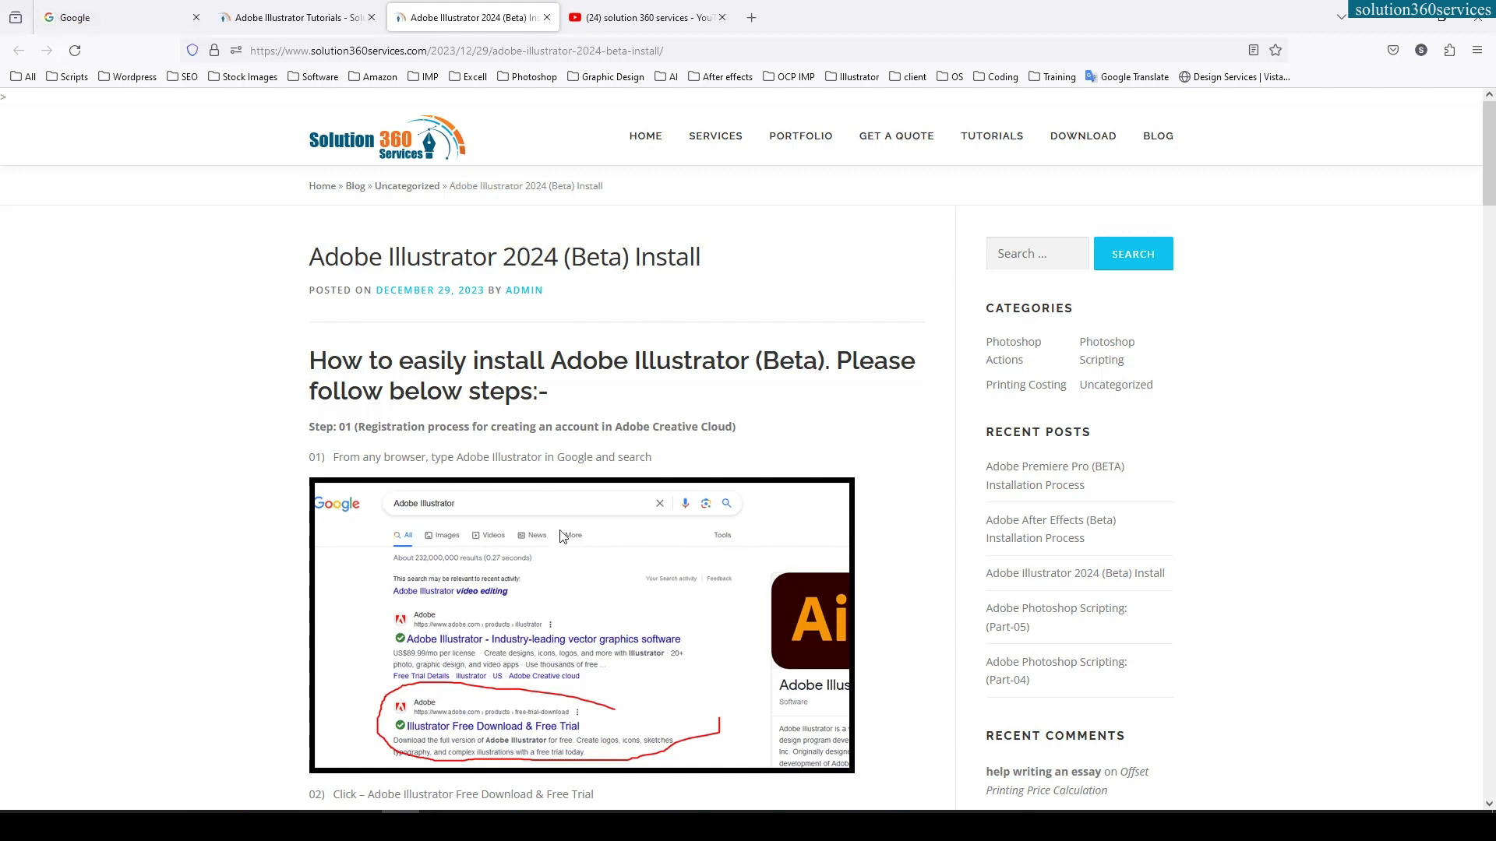
{"action": "left_click", "coordinate": [117, 17]}
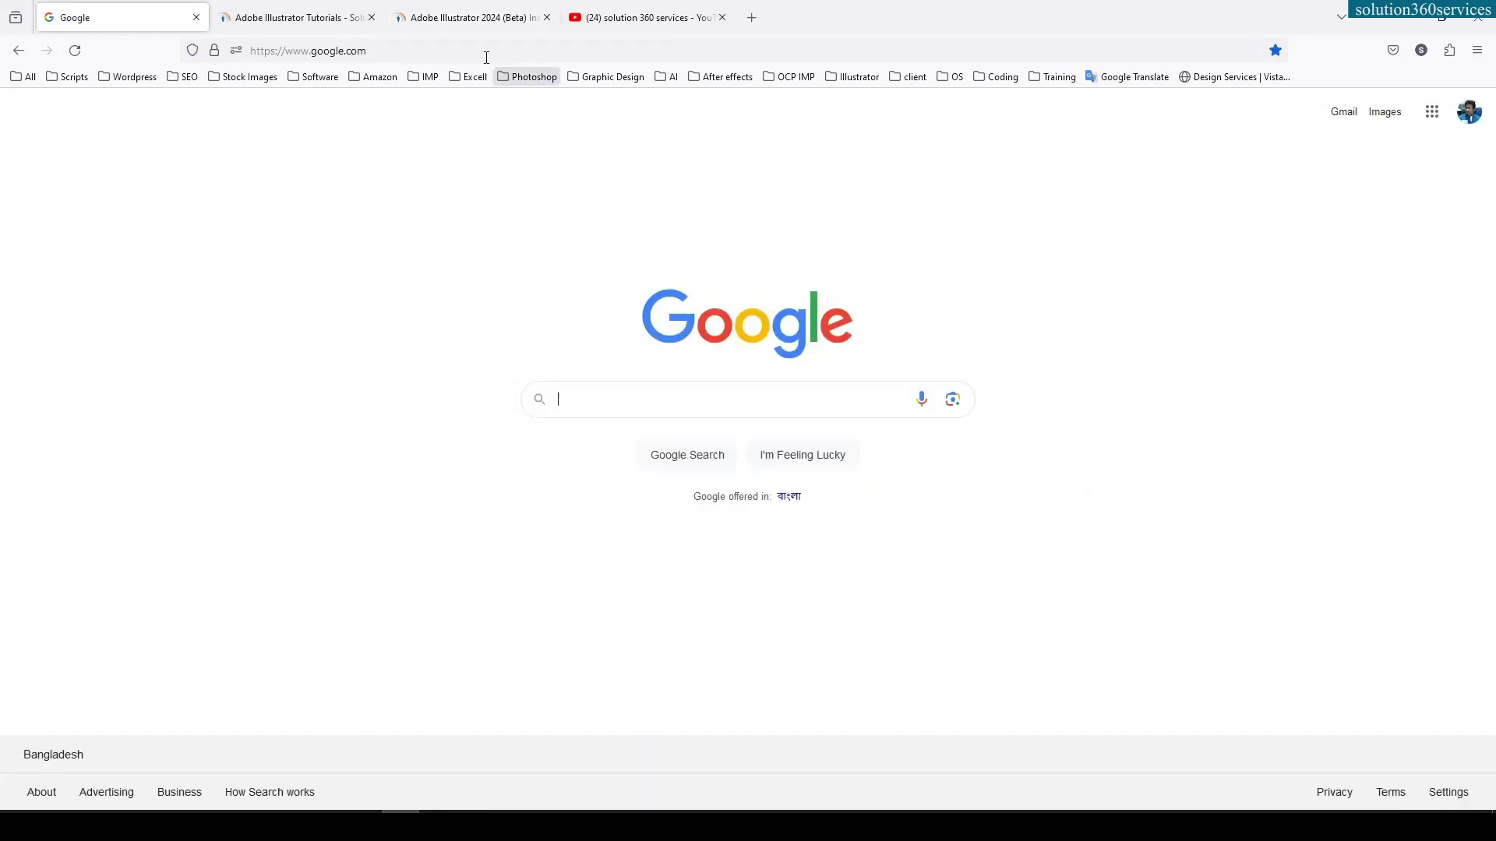
Search Google for 'Adobe illustrator' and open the Illustrator Free Download & Free Trial result
{"action": "left_click", "coordinate": [438, 45]}
{"action": "key", "text": "Return"}
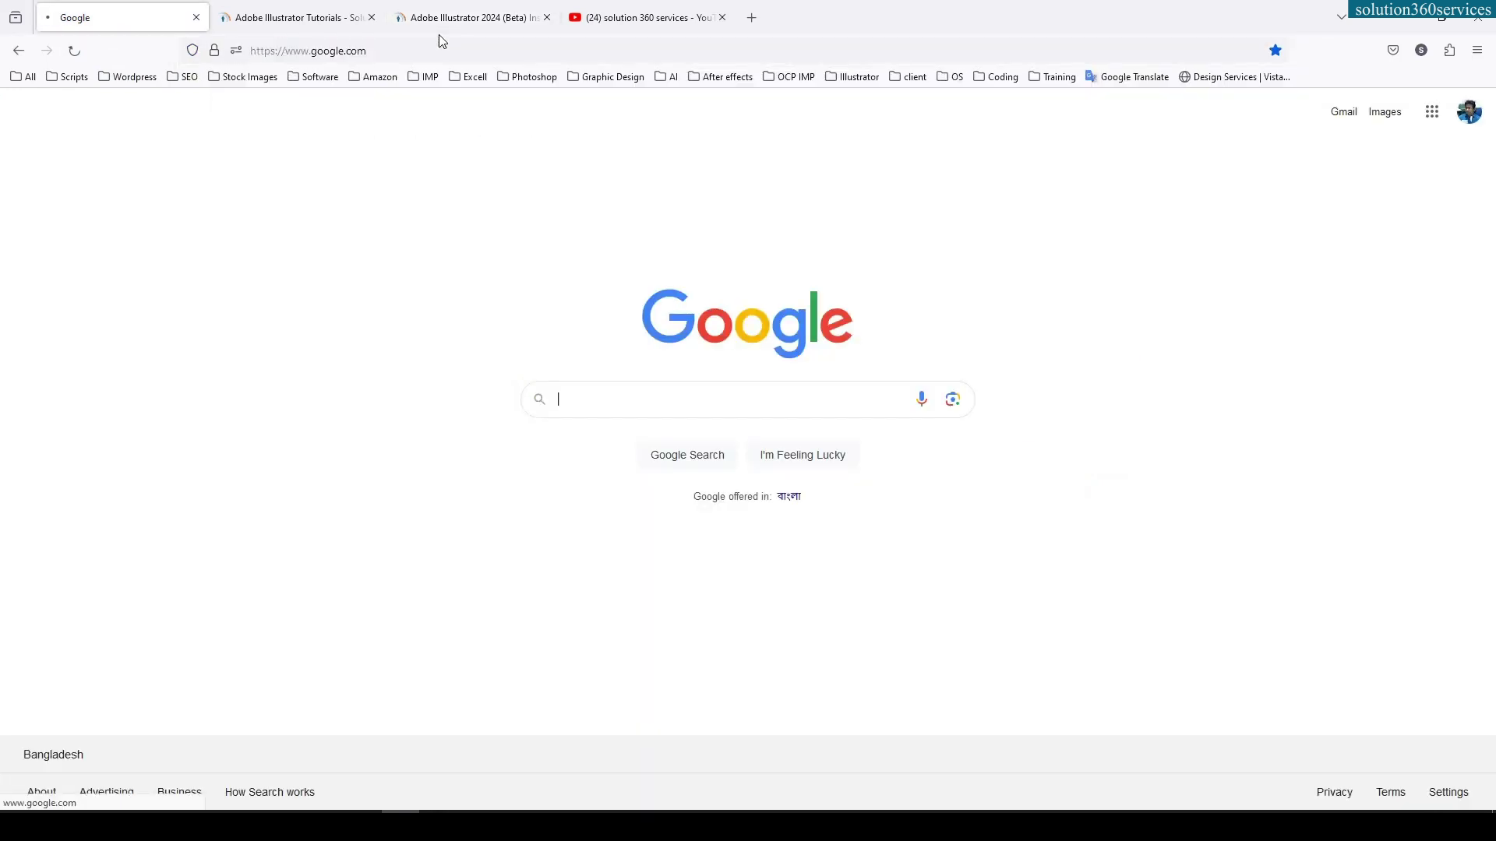
{"action": "left_click", "coordinate": [583, 411]}
{"action": "type", "text": "Adobe illustrator"}
{"action": "key", "text": "Return"}
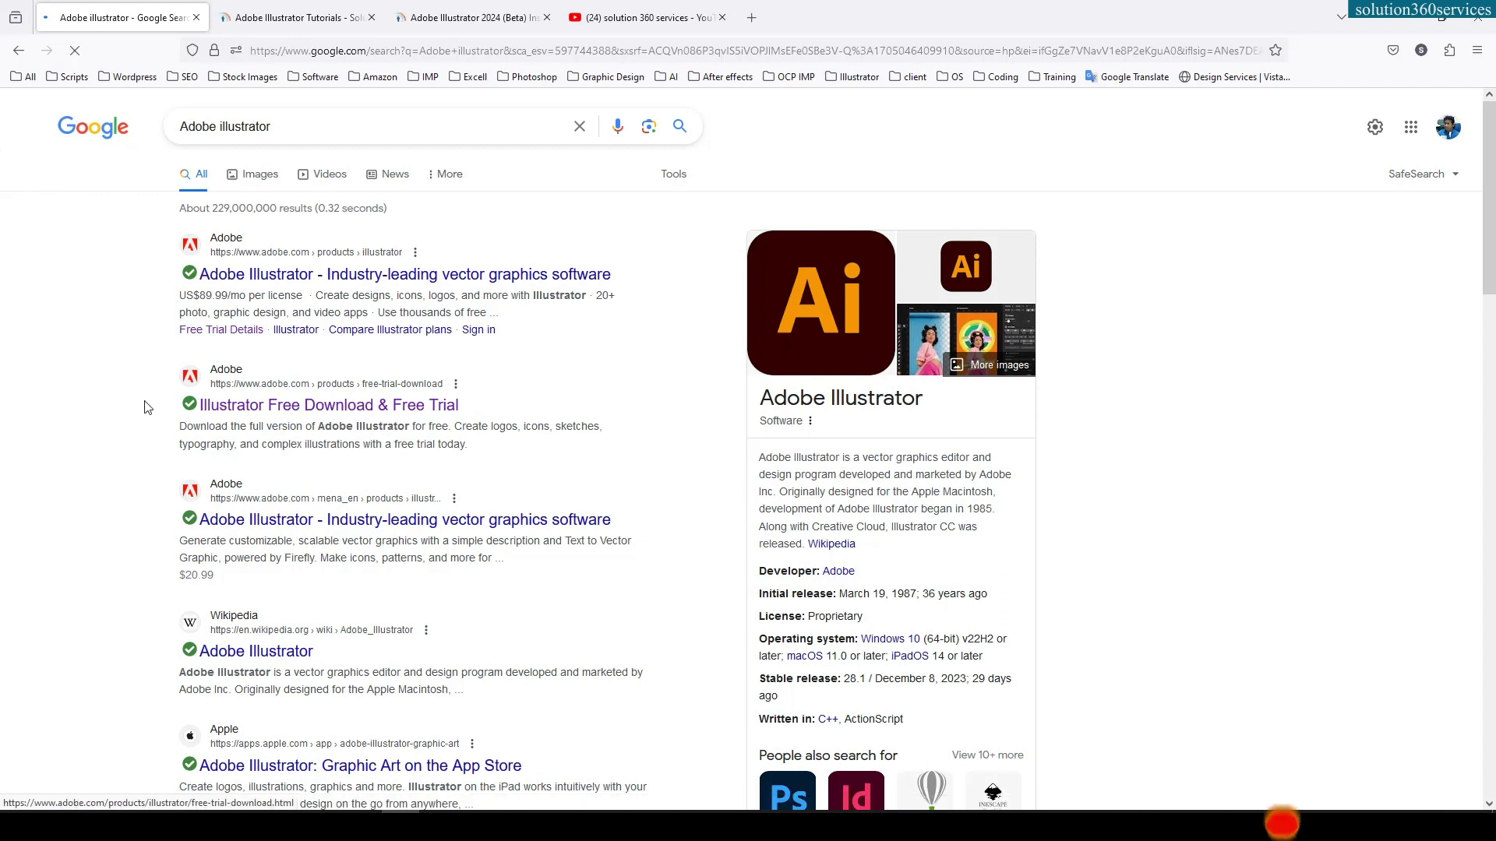
{"action": "left_click", "coordinate": [370, 415]}
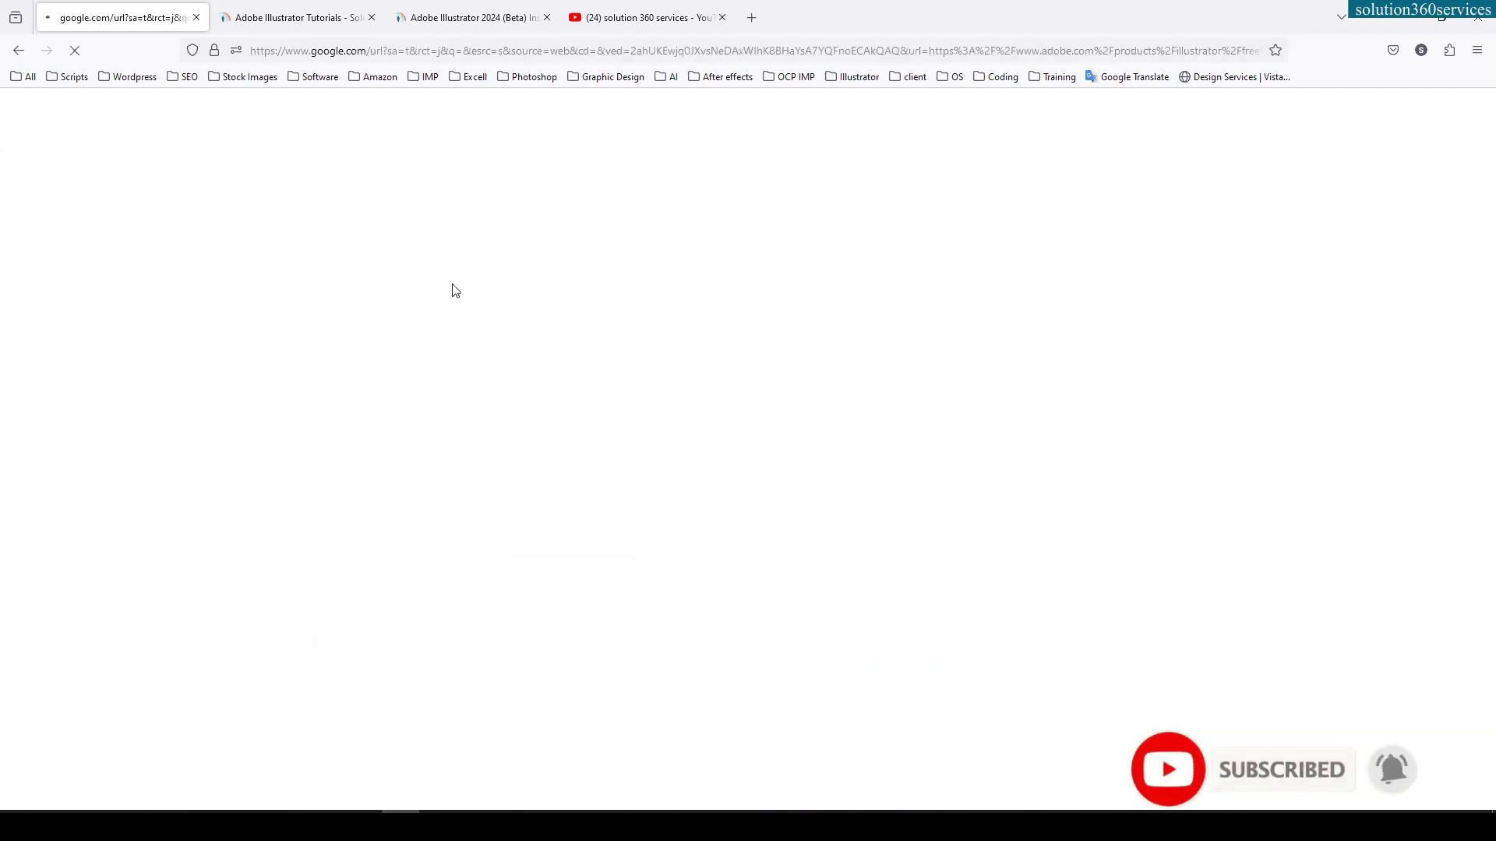
Scroll the install guide down to step 04, then return to the free-trial page
{"action": "left_click", "coordinate": [467, 17]}
{"action": "scroll", "coordinate": [644, 519], "scroll_direction": "down", "scroll_amount": 4}
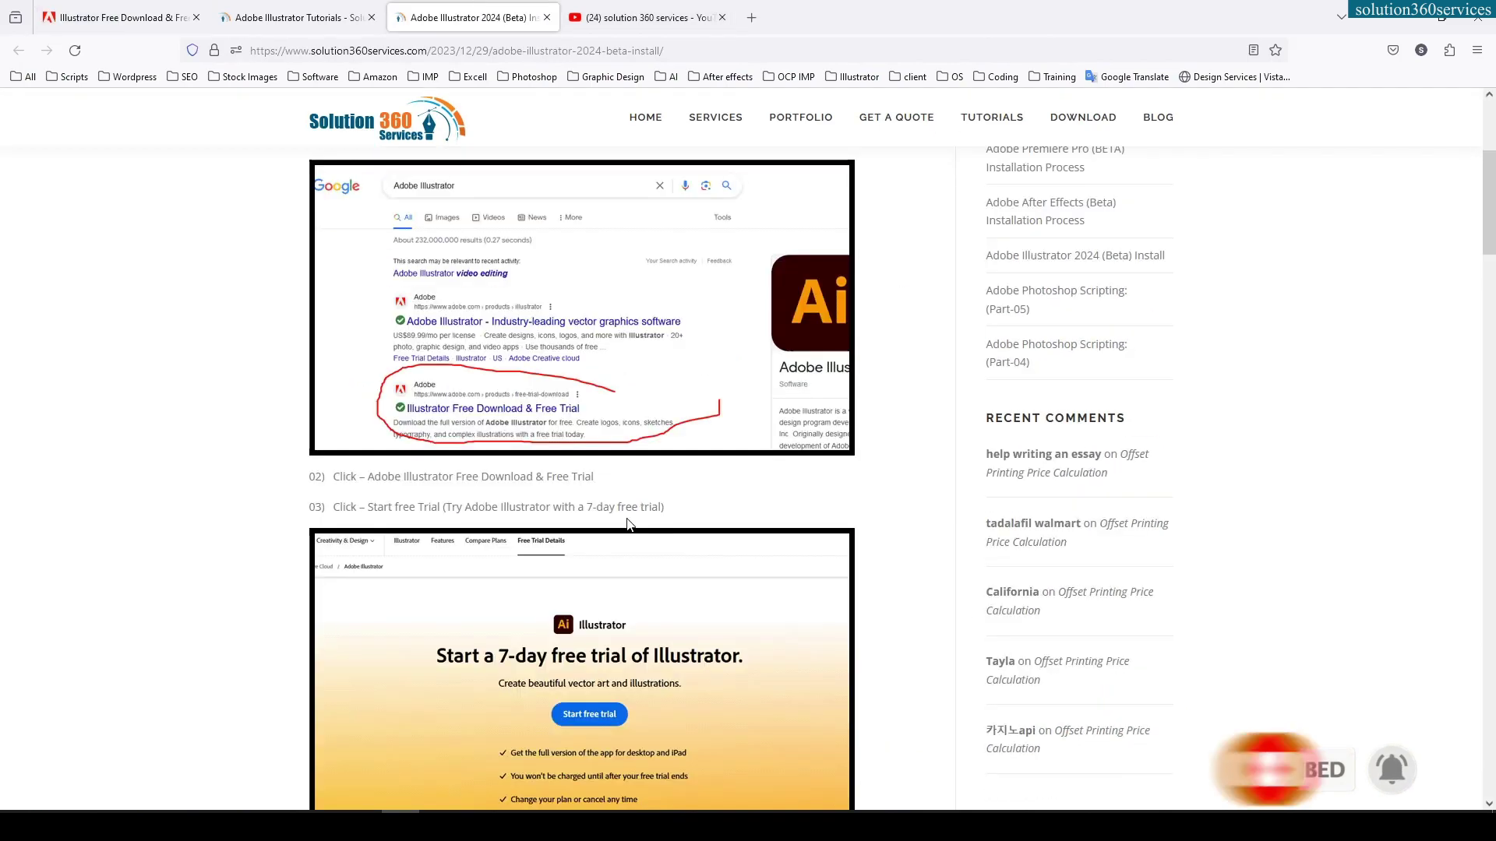
{"action": "scroll", "coordinate": [493, 415], "scroll_direction": "down", "scroll_amount": 2}
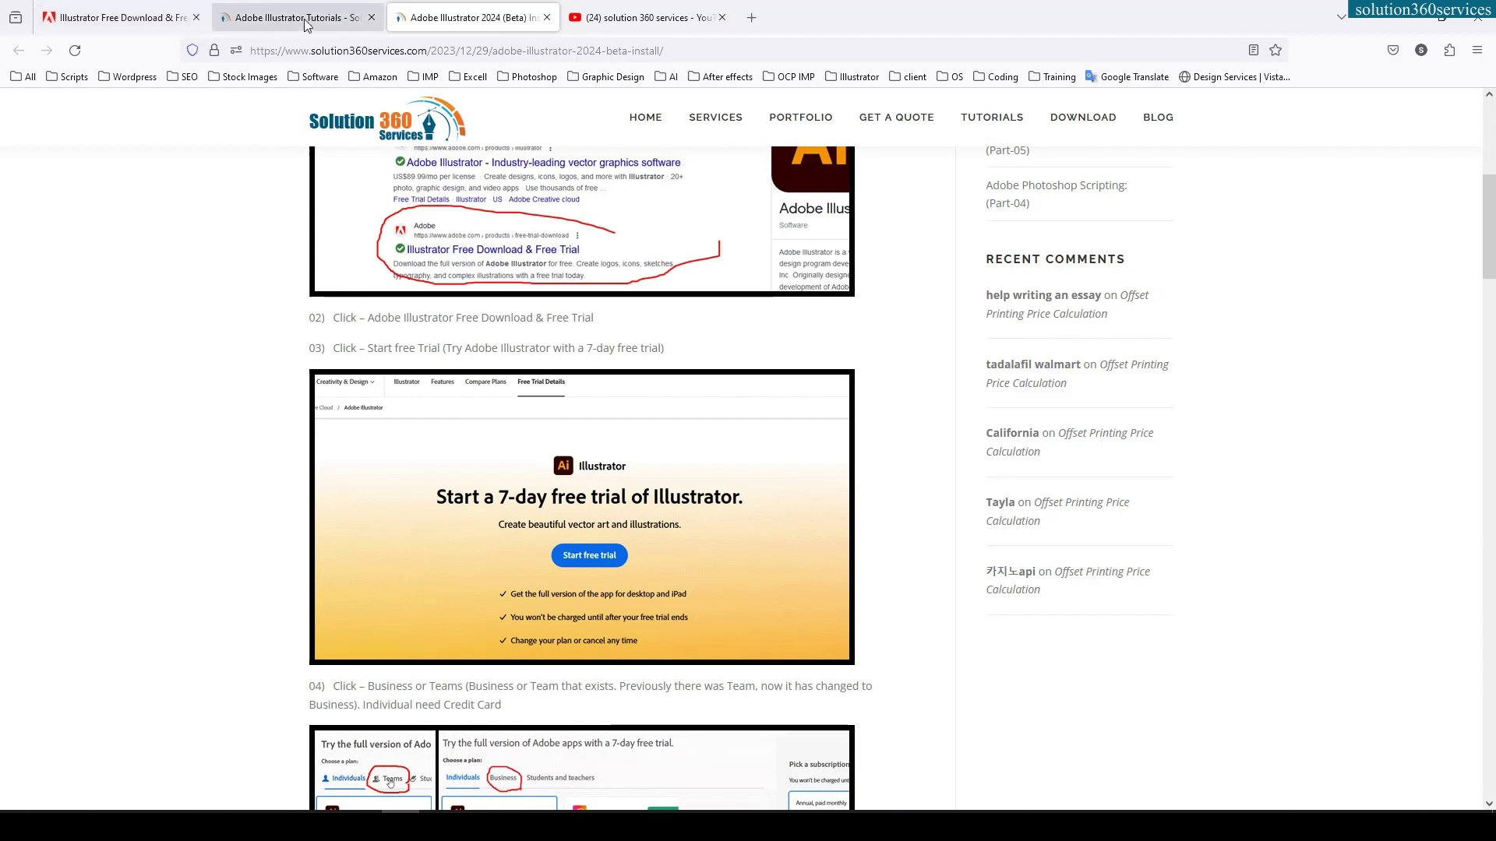
{"action": "left_click", "coordinate": [99, 18]}
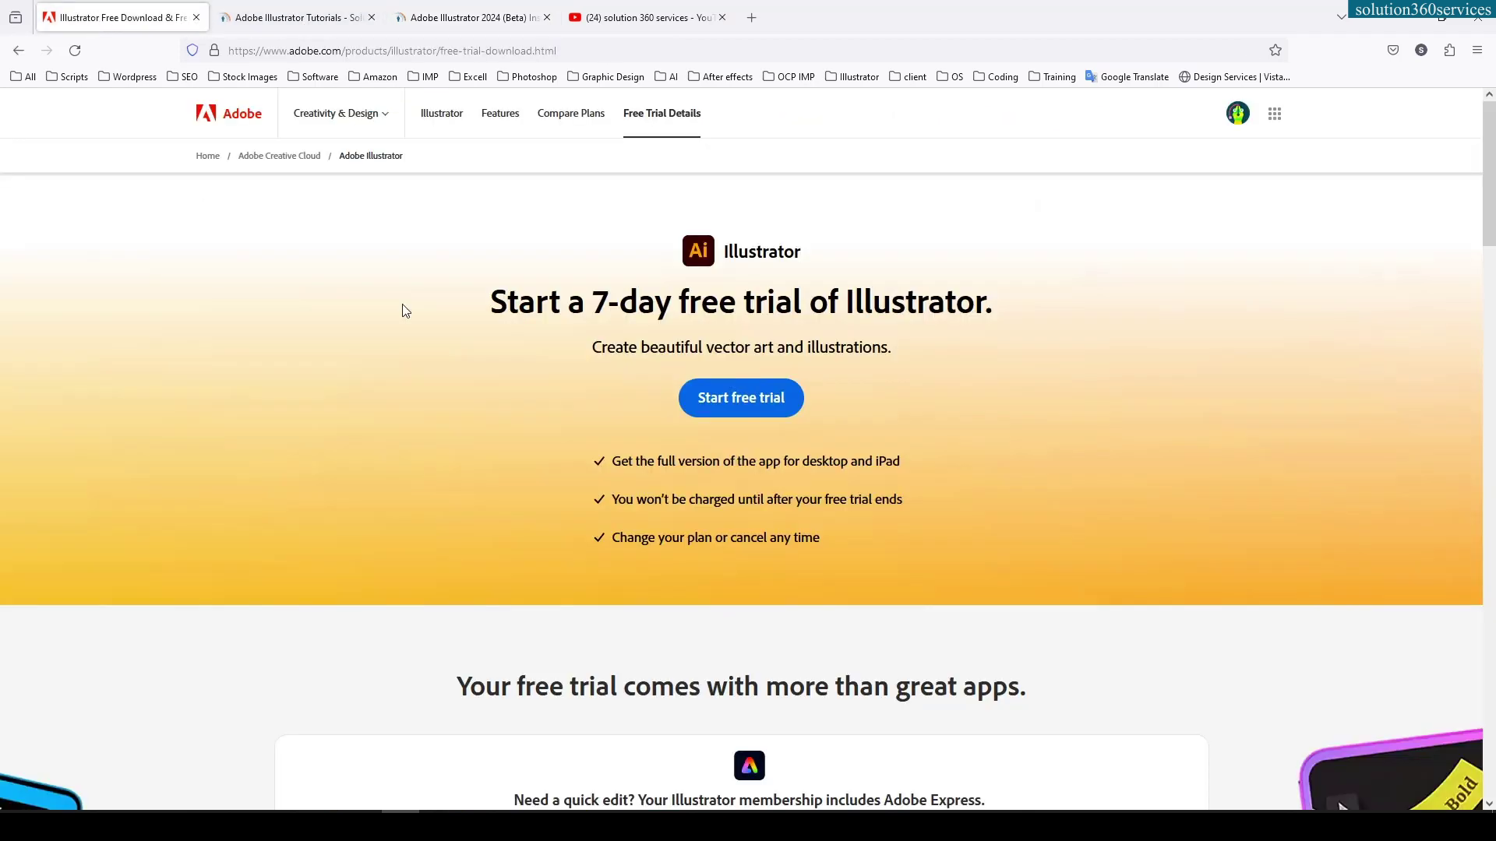
Start the Illustrator free trial and review the install guide's next instructions
{"action": "left_click", "coordinate": [764, 402]}
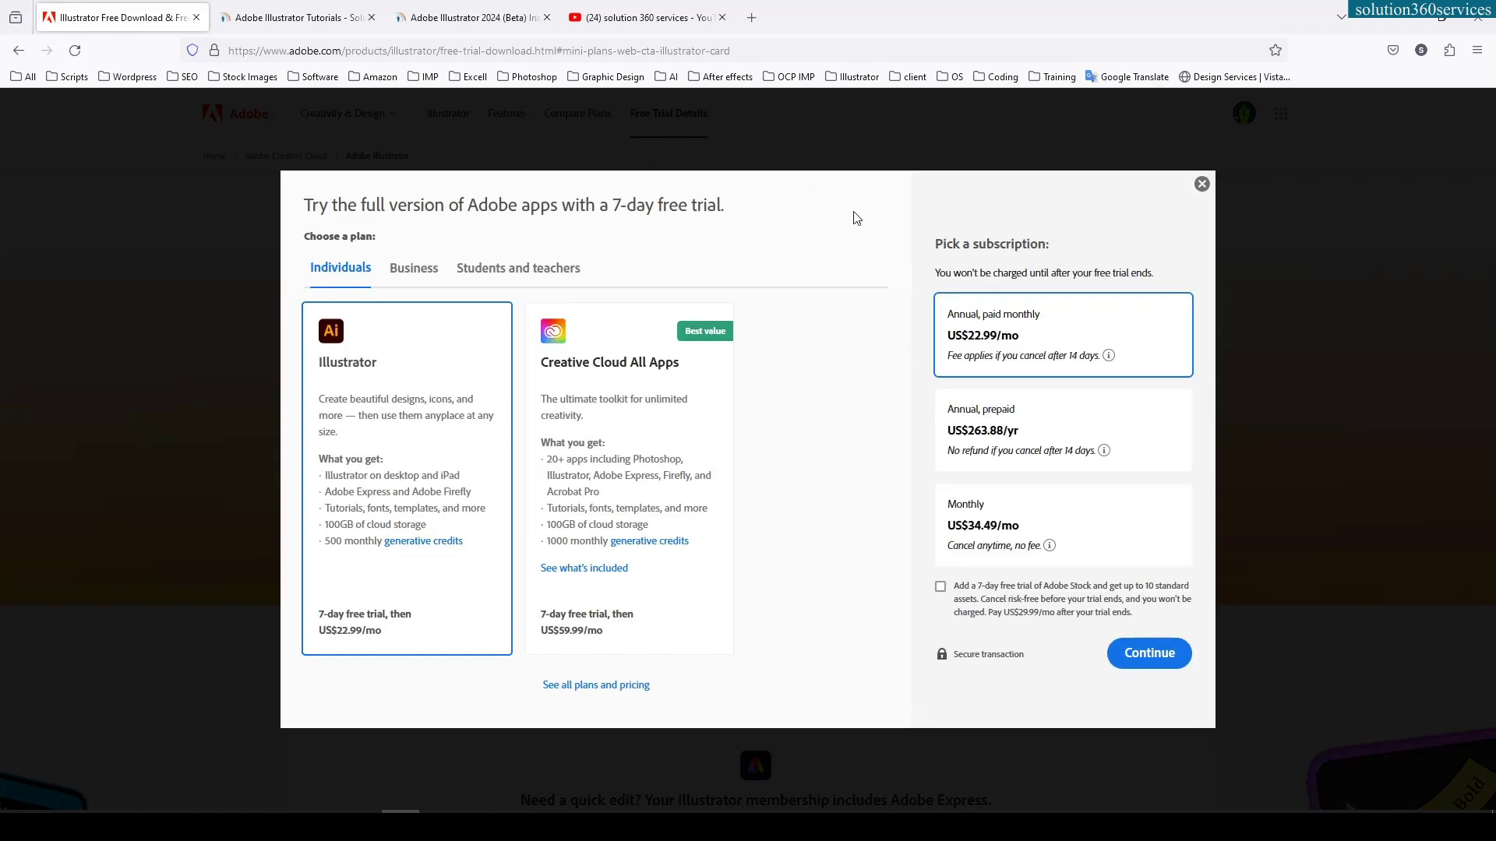
{"action": "left_click", "coordinate": [467, 18]}
{"action": "scroll", "coordinate": [736, 461], "scroll_direction": "down", "scroll_amount": 5}
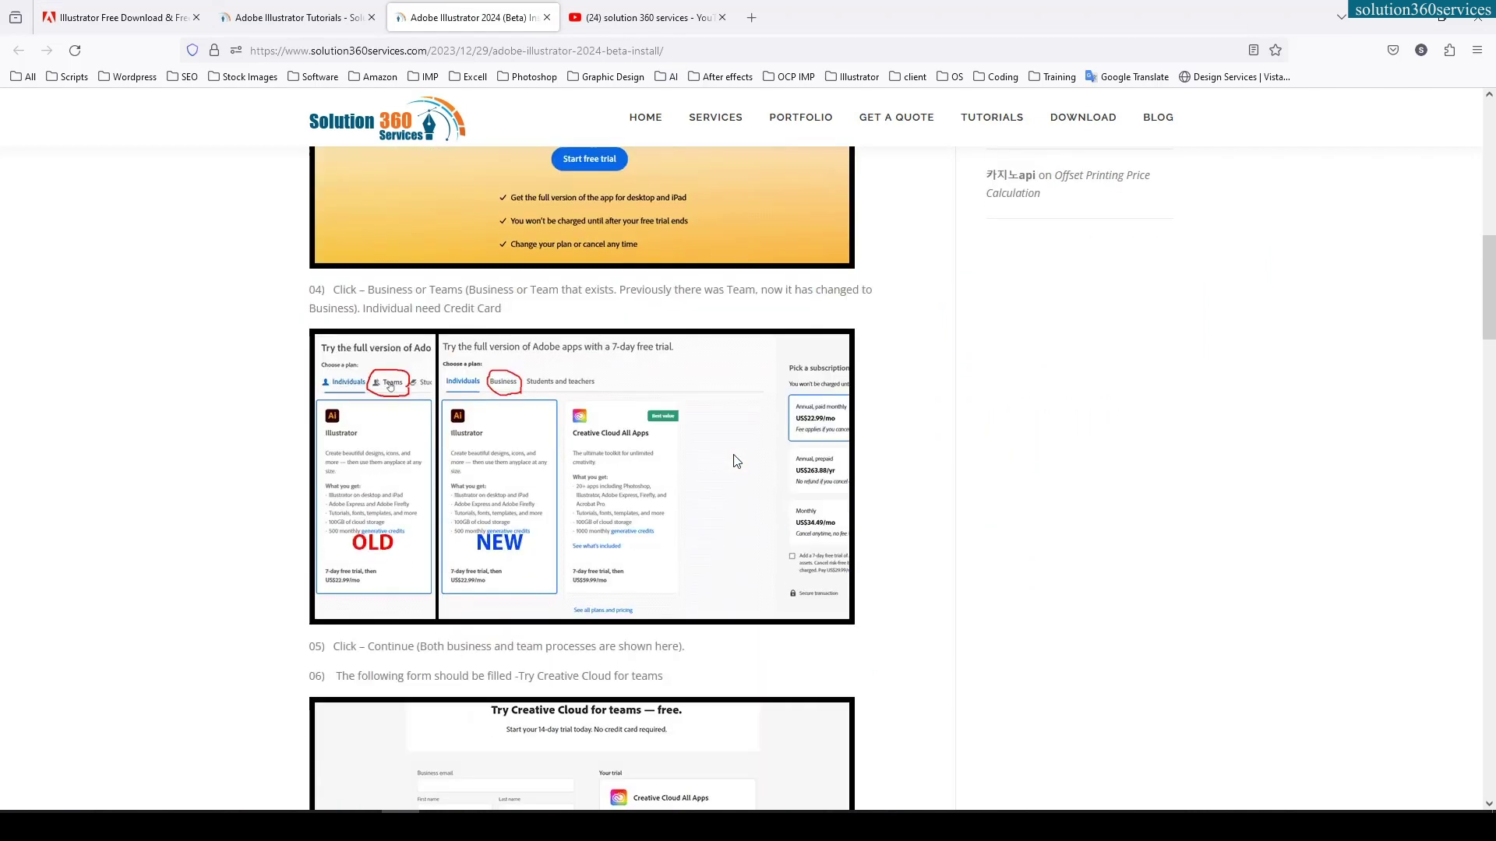
{"action": "scroll", "coordinate": [736, 461], "scroll_direction": "up", "scroll_amount": 2}
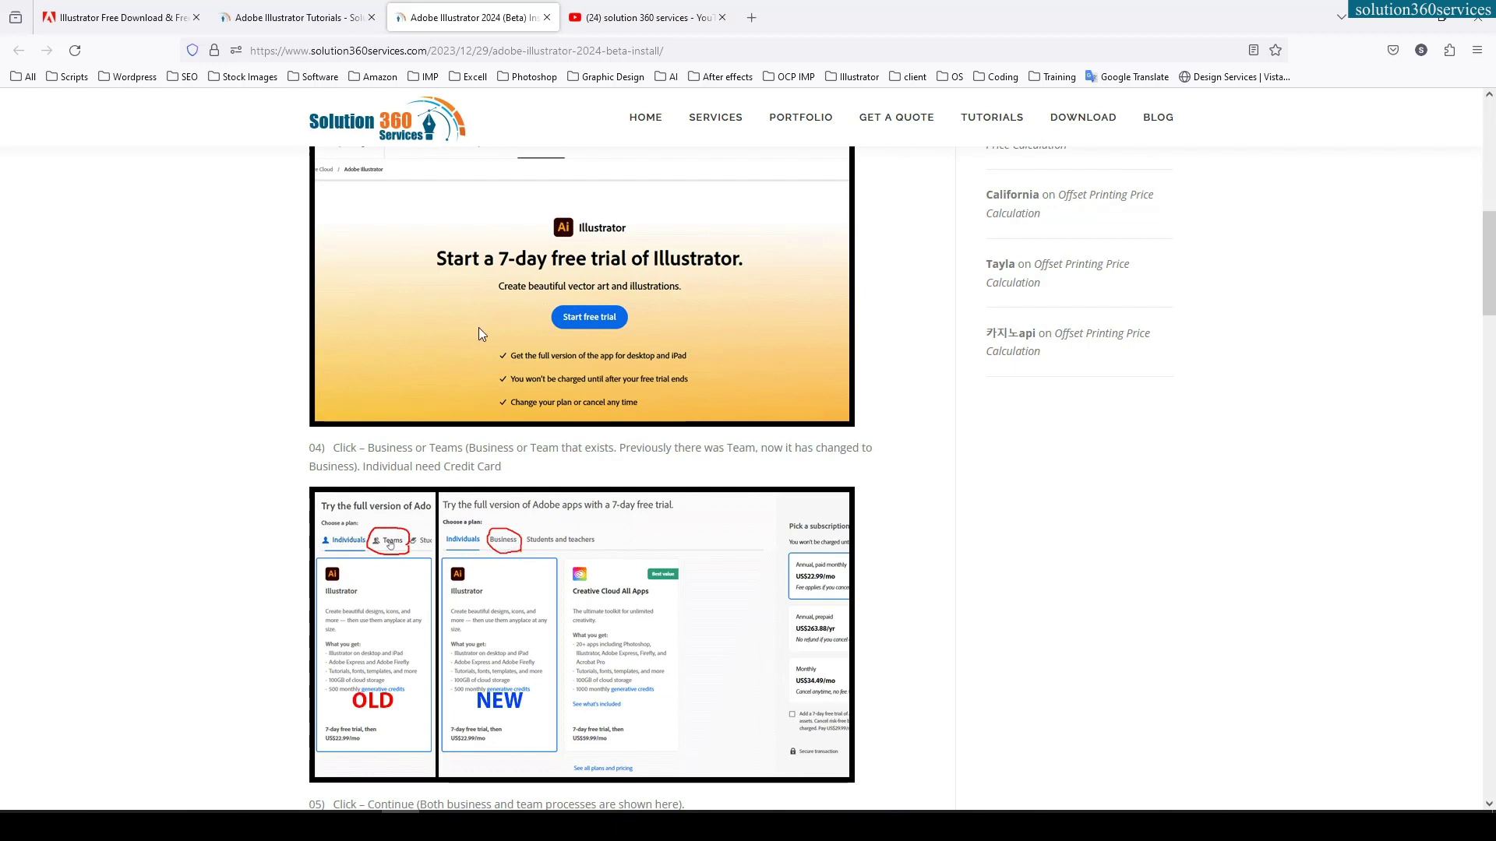
{"action": "left_click", "coordinate": [129, 15]}
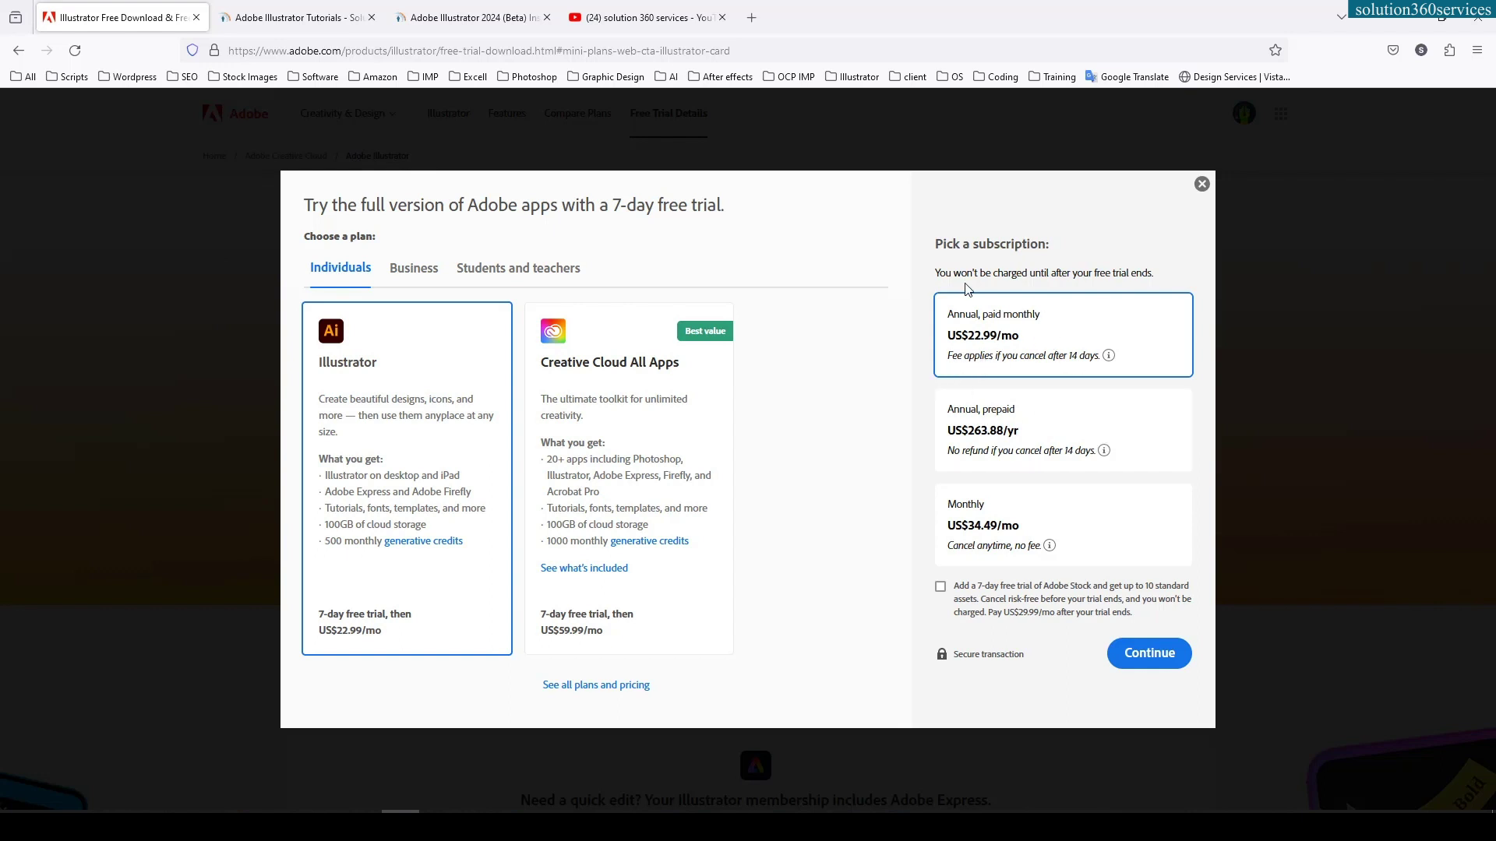
Choose the Business 14-day teams trial of Creative Cloud All Apps and continue
{"action": "left_click", "coordinate": [415, 270]}
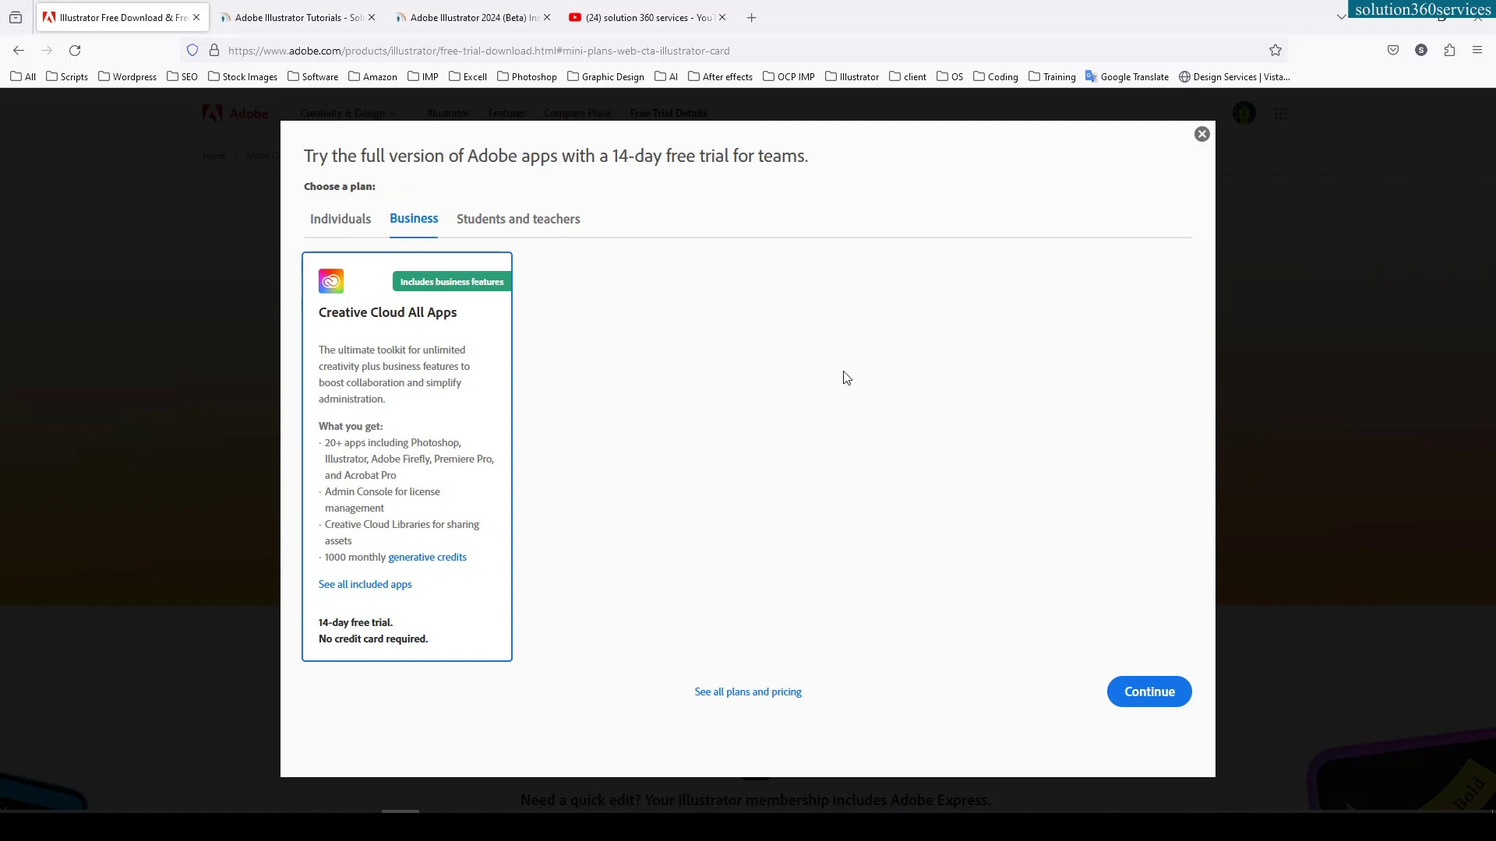
{"action": "left_click", "coordinate": [439, 11]}
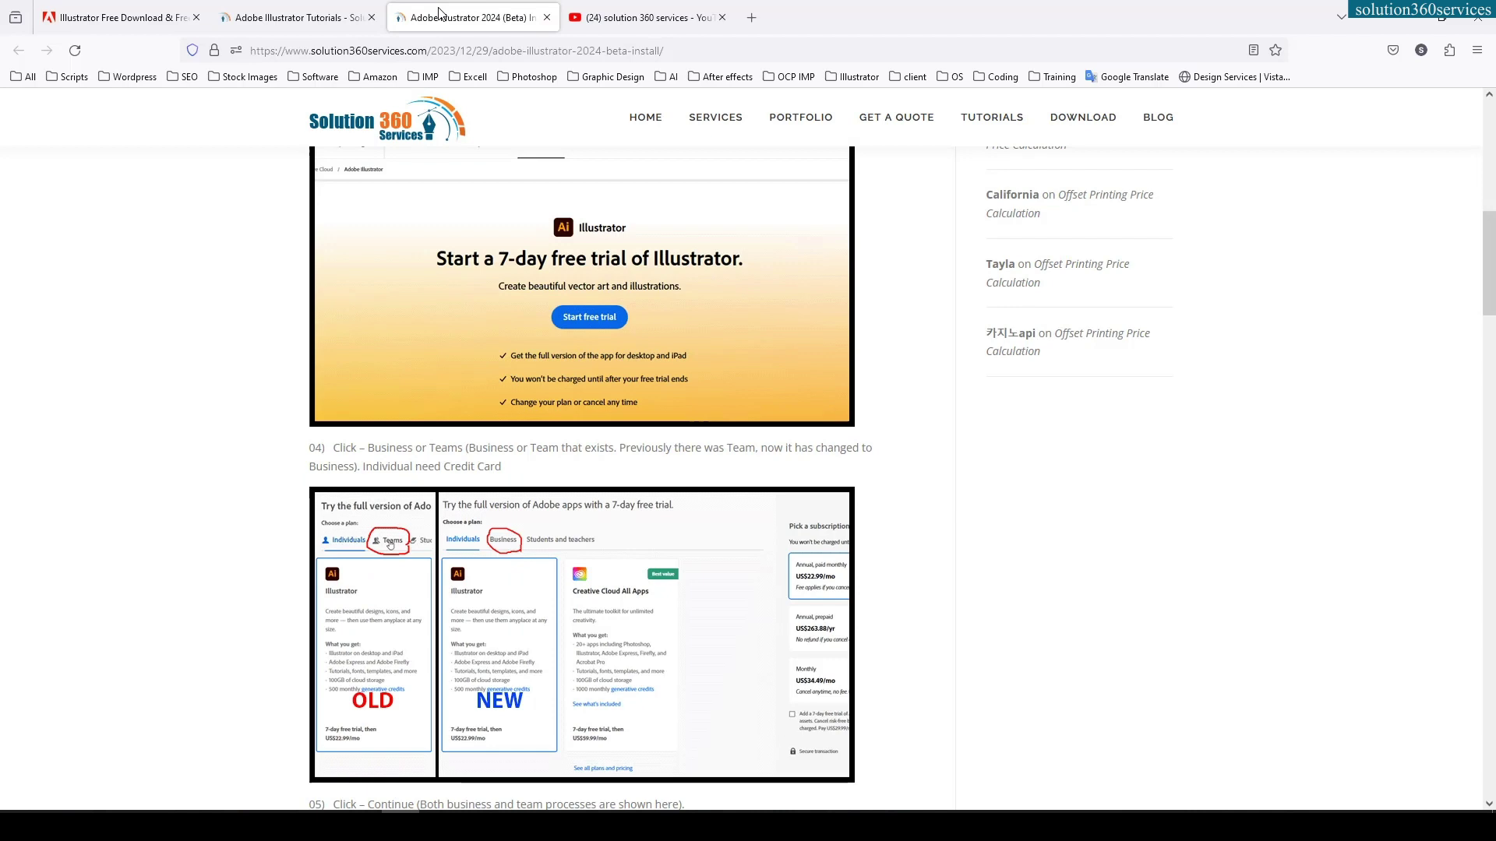
{"action": "scroll", "coordinate": [565, 642], "scroll_direction": "down", "scroll_amount": 6}
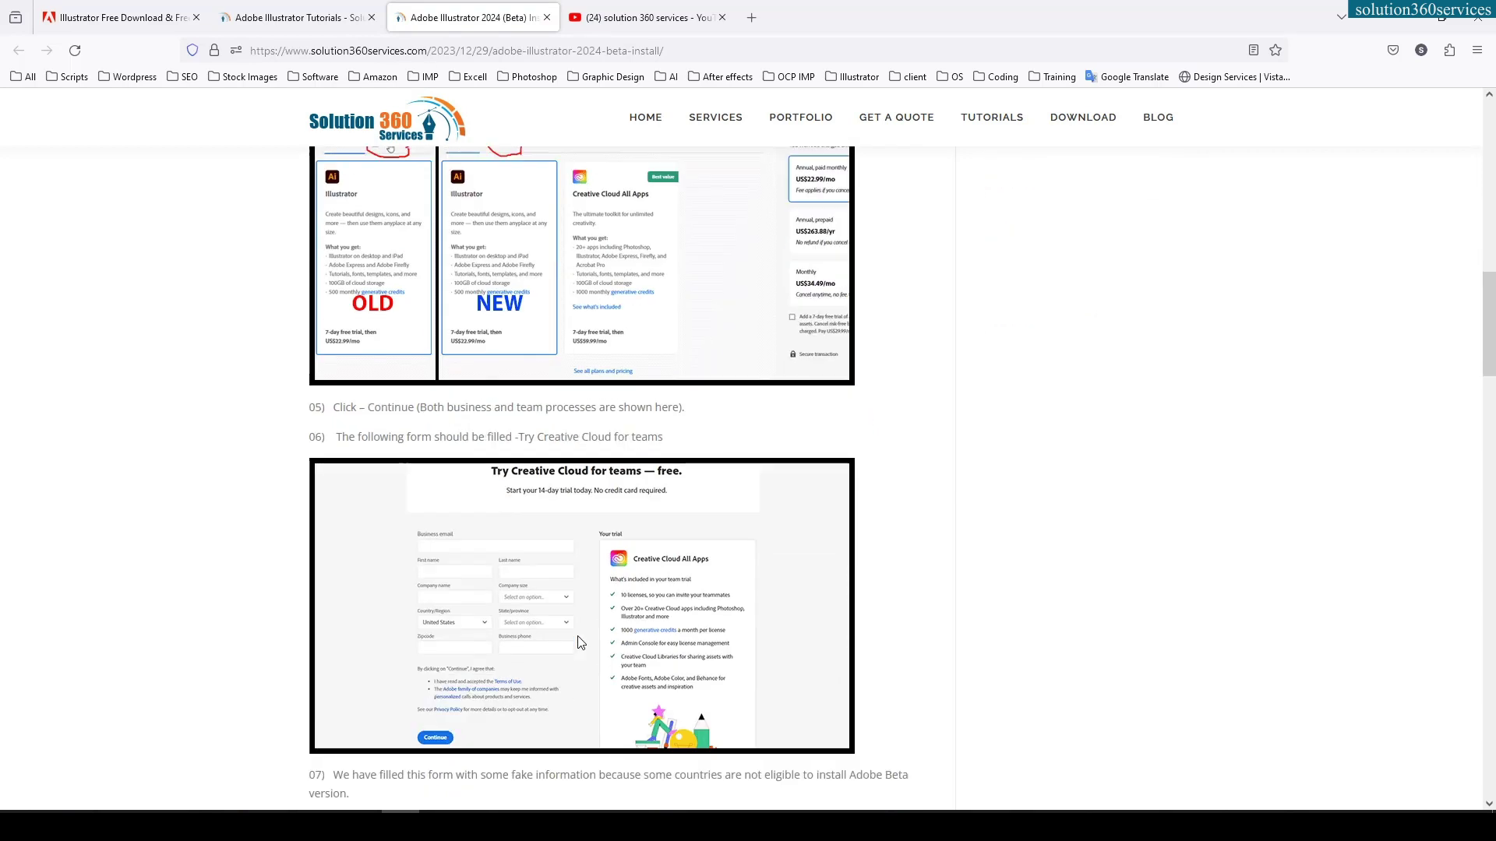
{"action": "left_click", "coordinate": [141, 15]}
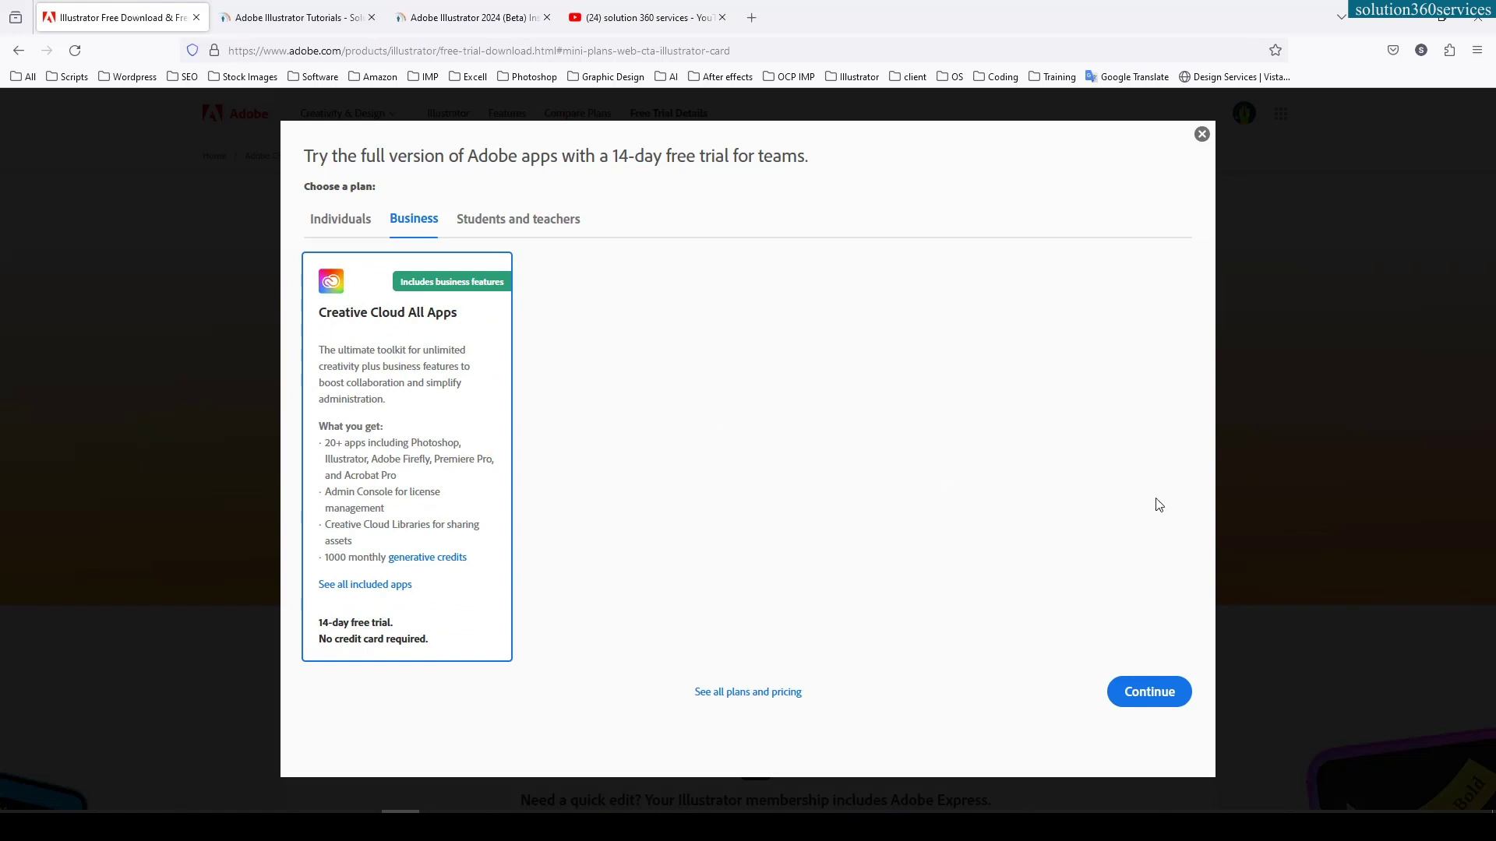
{"action": "left_click", "coordinate": [1154, 701]}
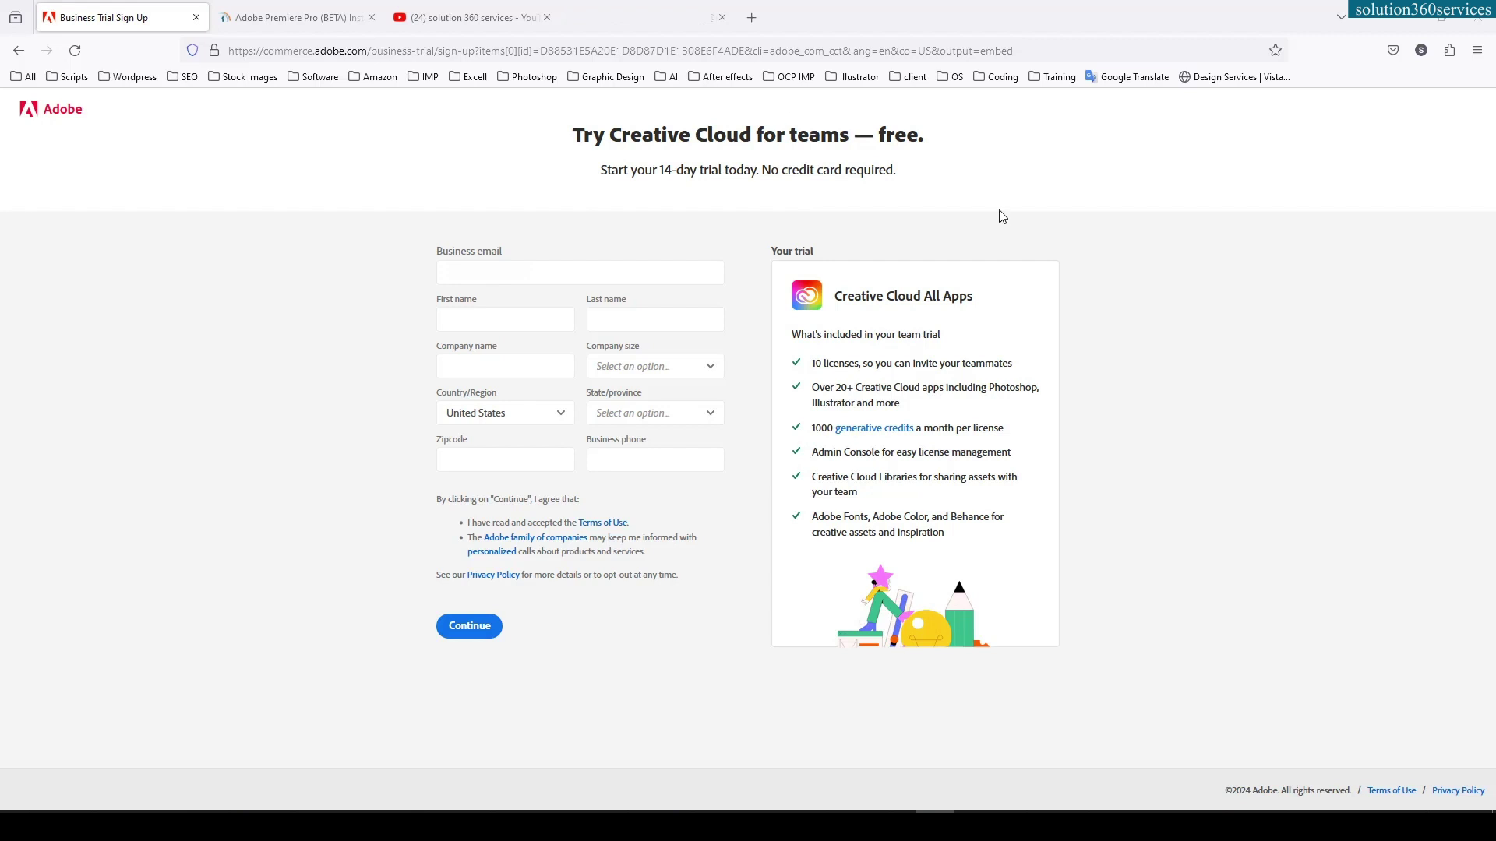
Paste the business email and enter the first and last name on the trial form
{"action": "left_click", "coordinate": [639, 270]}
{"action": "key", "text": "ctrl+v"}
{"action": "left_click", "coordinate": [543, 318]}
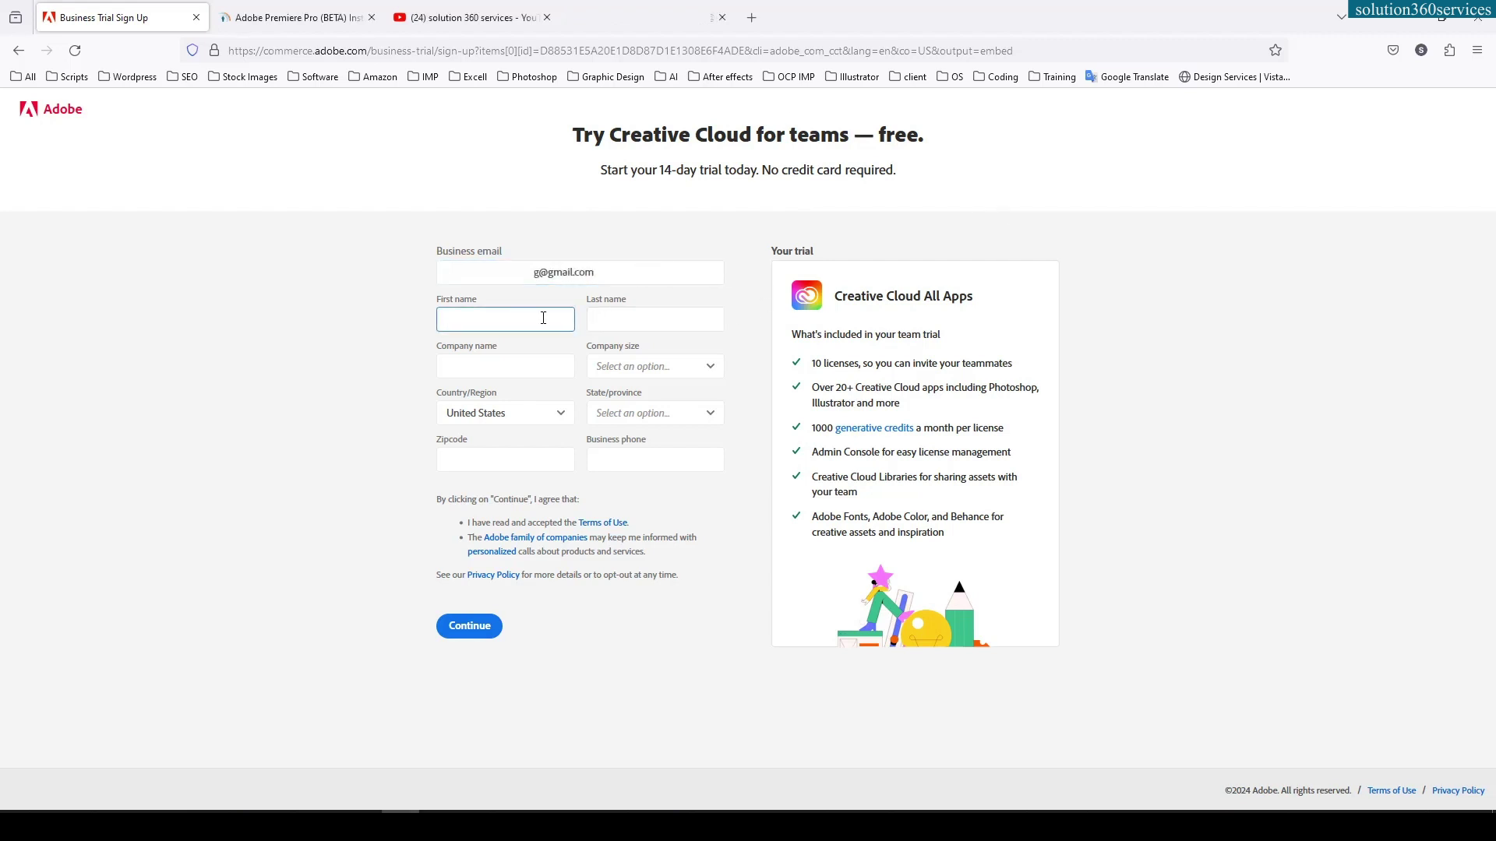
{"action": "key", "text": "Tab"}
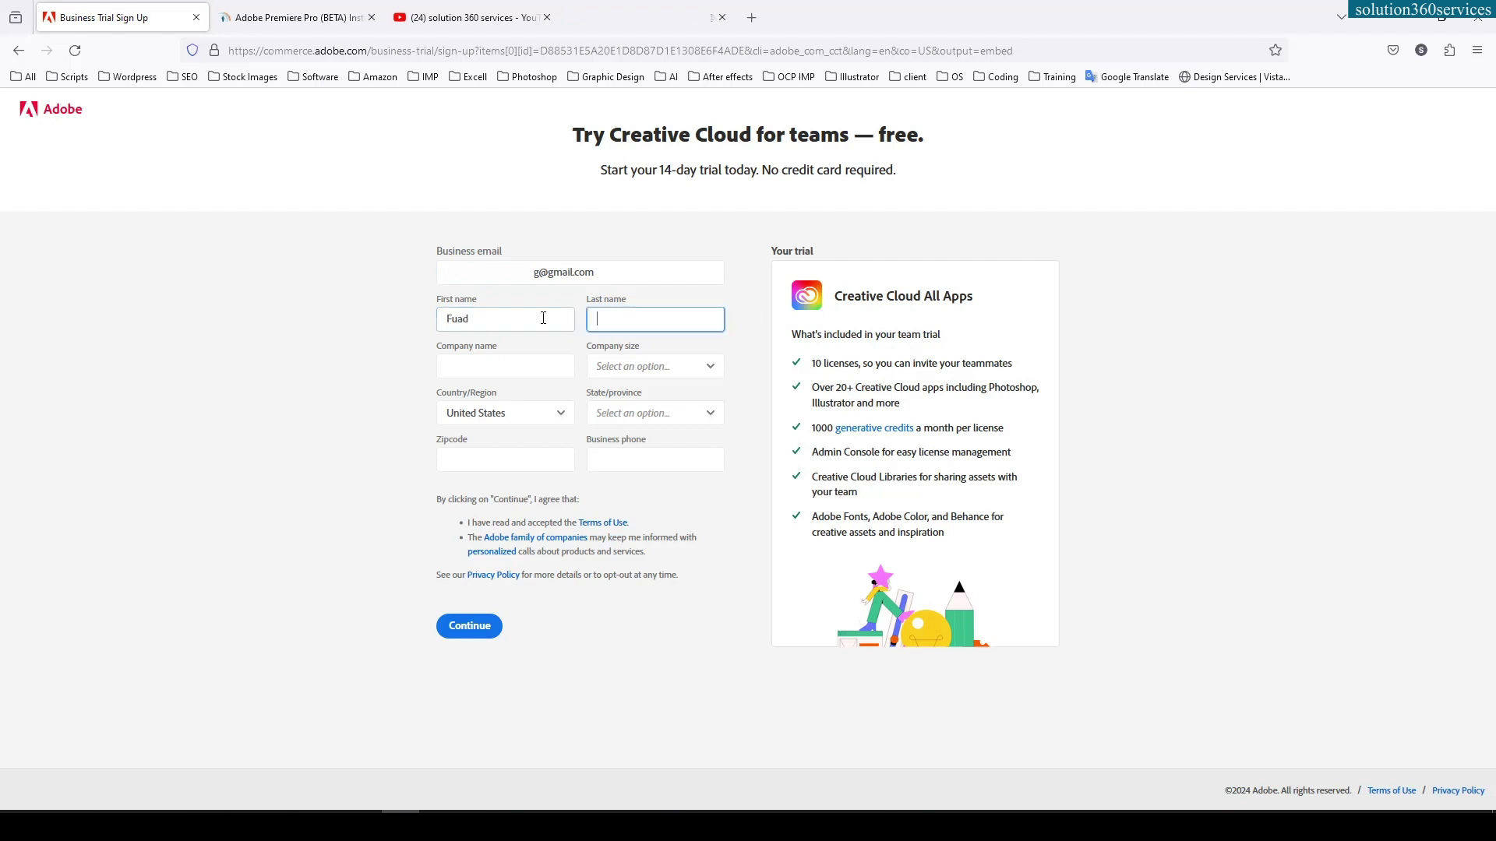
{"action": "type", "text": "Ahmed"}
Enter company name Self and choose company size 1-9
{"action": "left_click", "coordinate": [518, 364]}
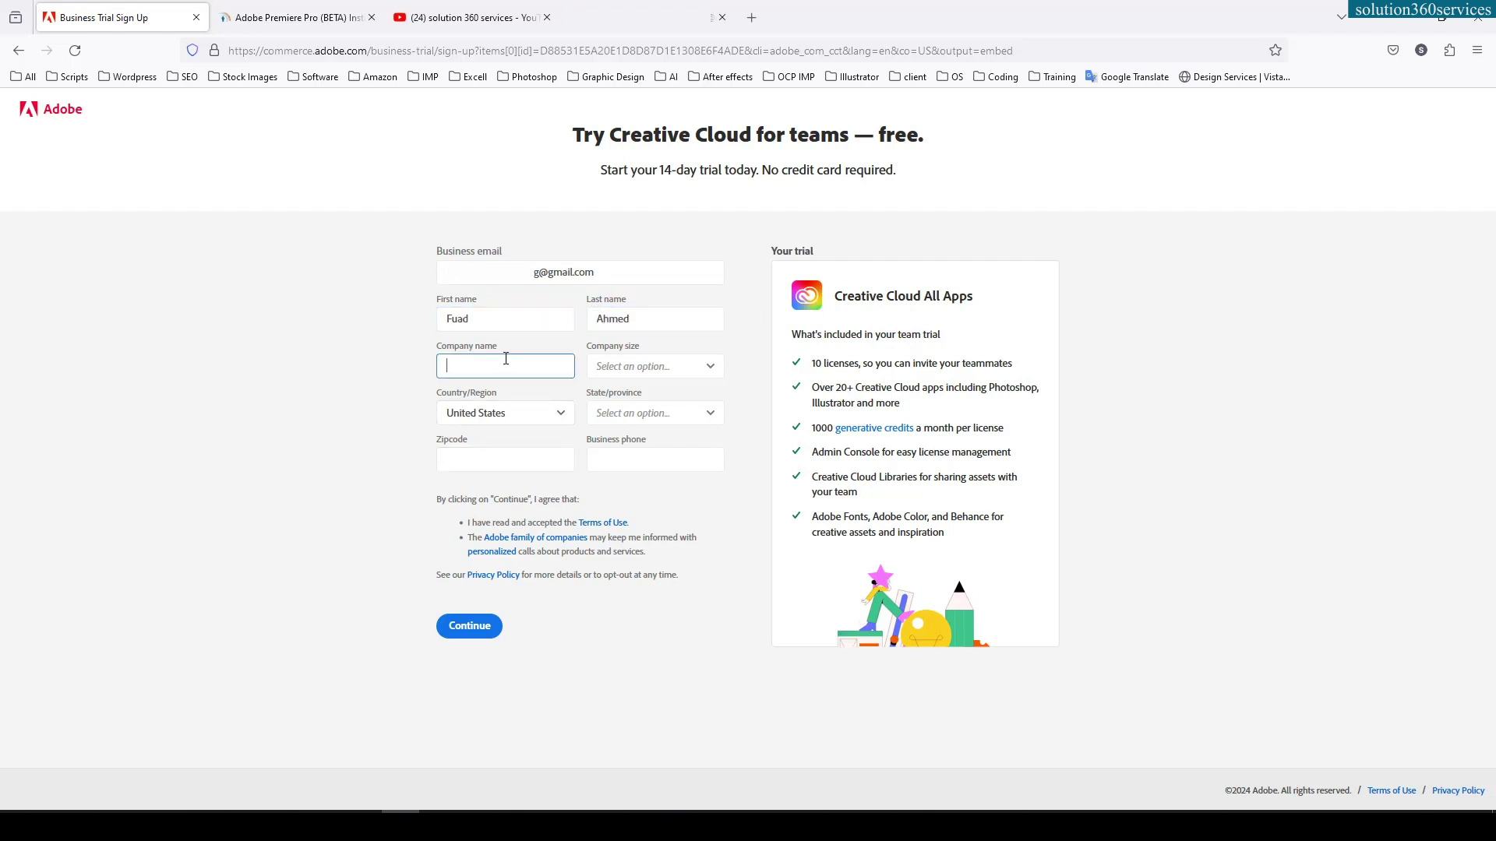
{"action": "left_click", "coordinate": [288, 17]}
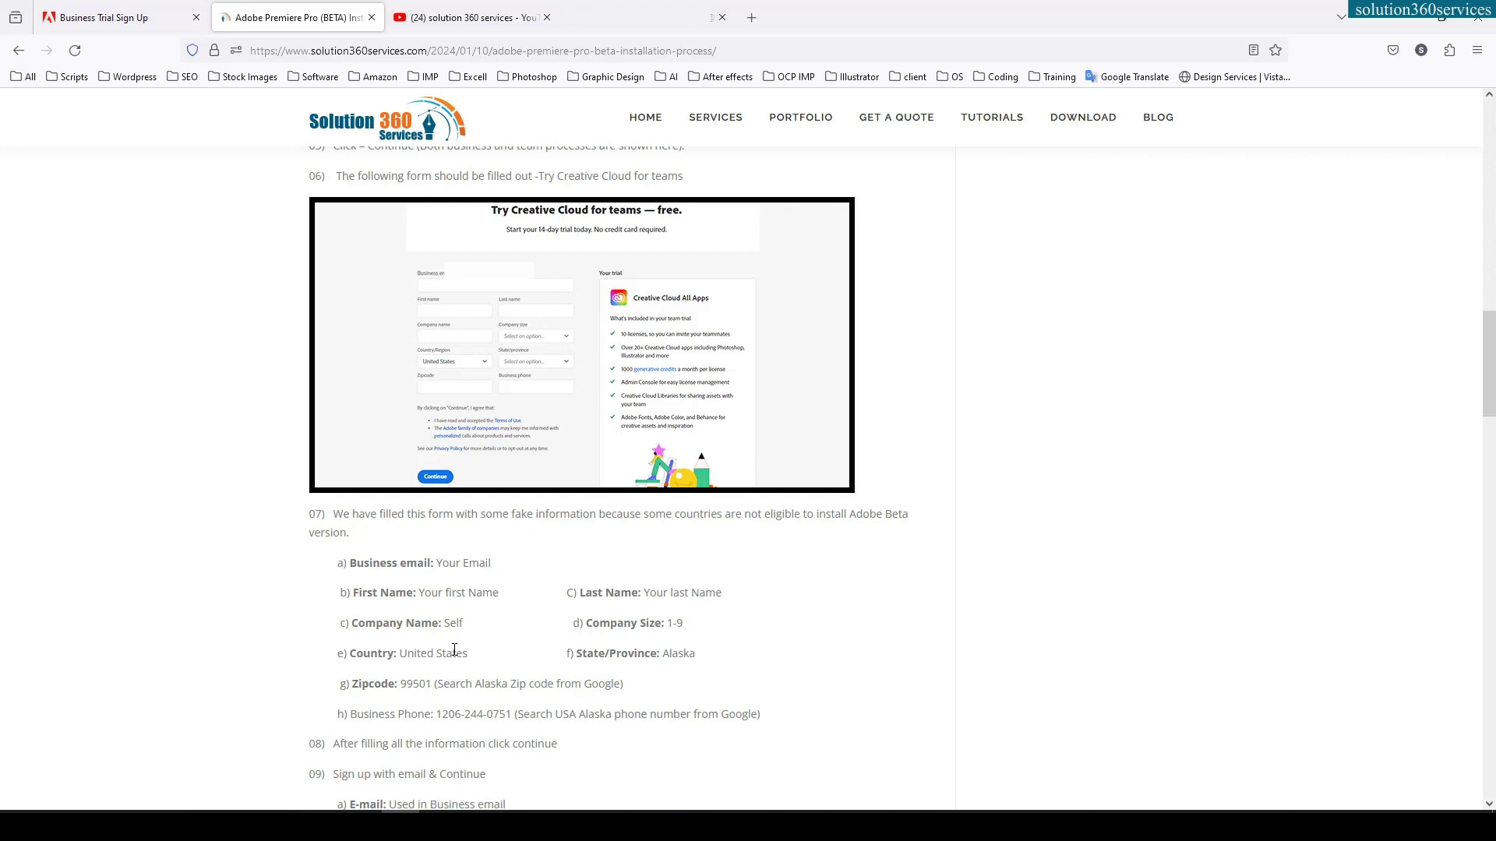
{"action": "left_click", "coordinate": [117, 17]}
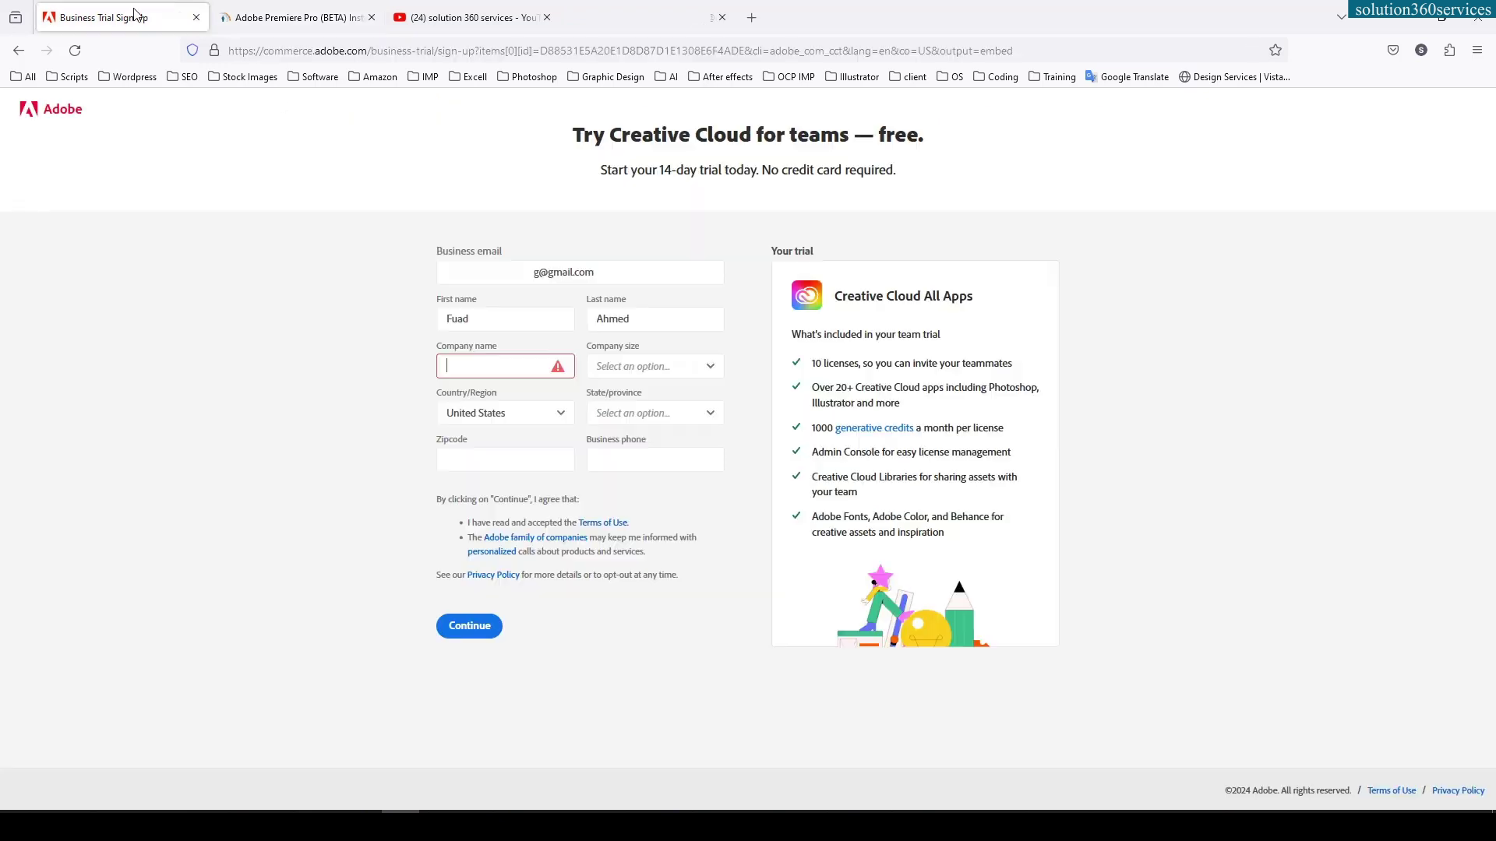
{"action": "type", "text": "Self"}
{"action": "left_click", "coordinate": [691, 376]}
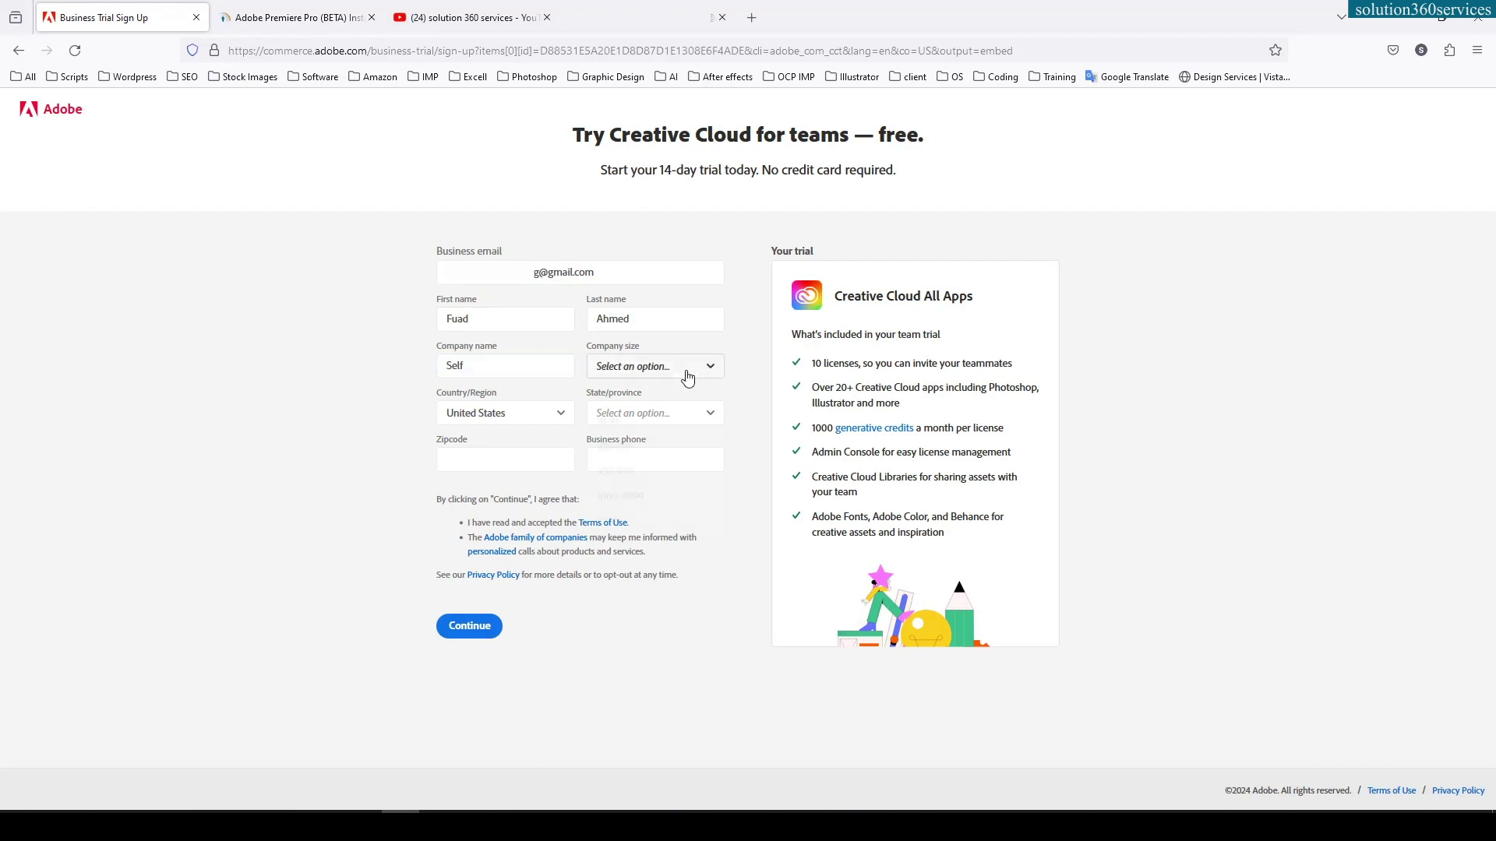
{"action": "left_click", "coordinate": [638, 410]}
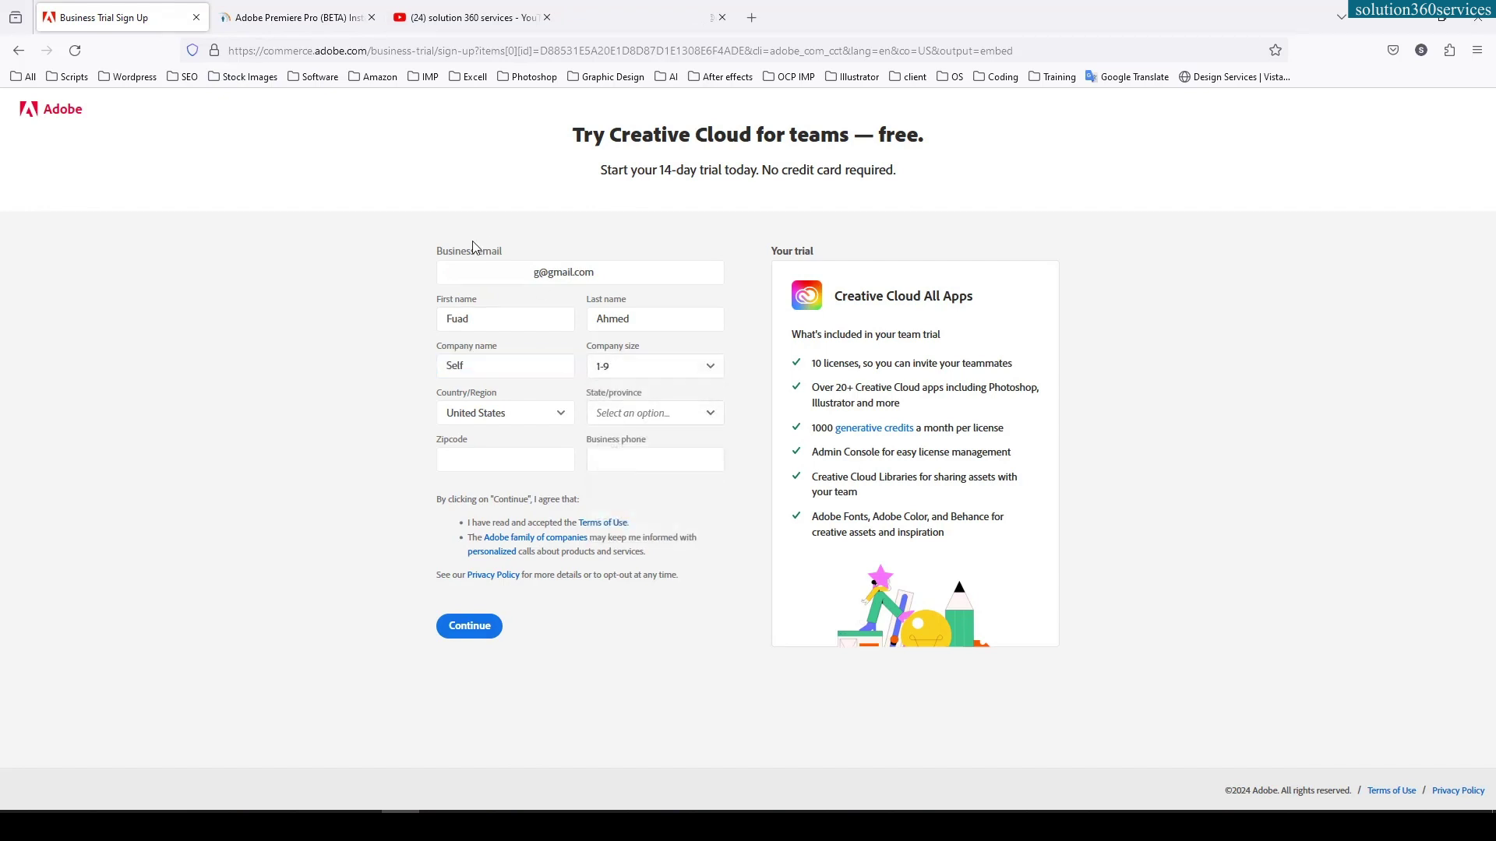
Choose Alaska as the state/province on the trial form
{"action": "left_click", "coordinate": [317, 19]}
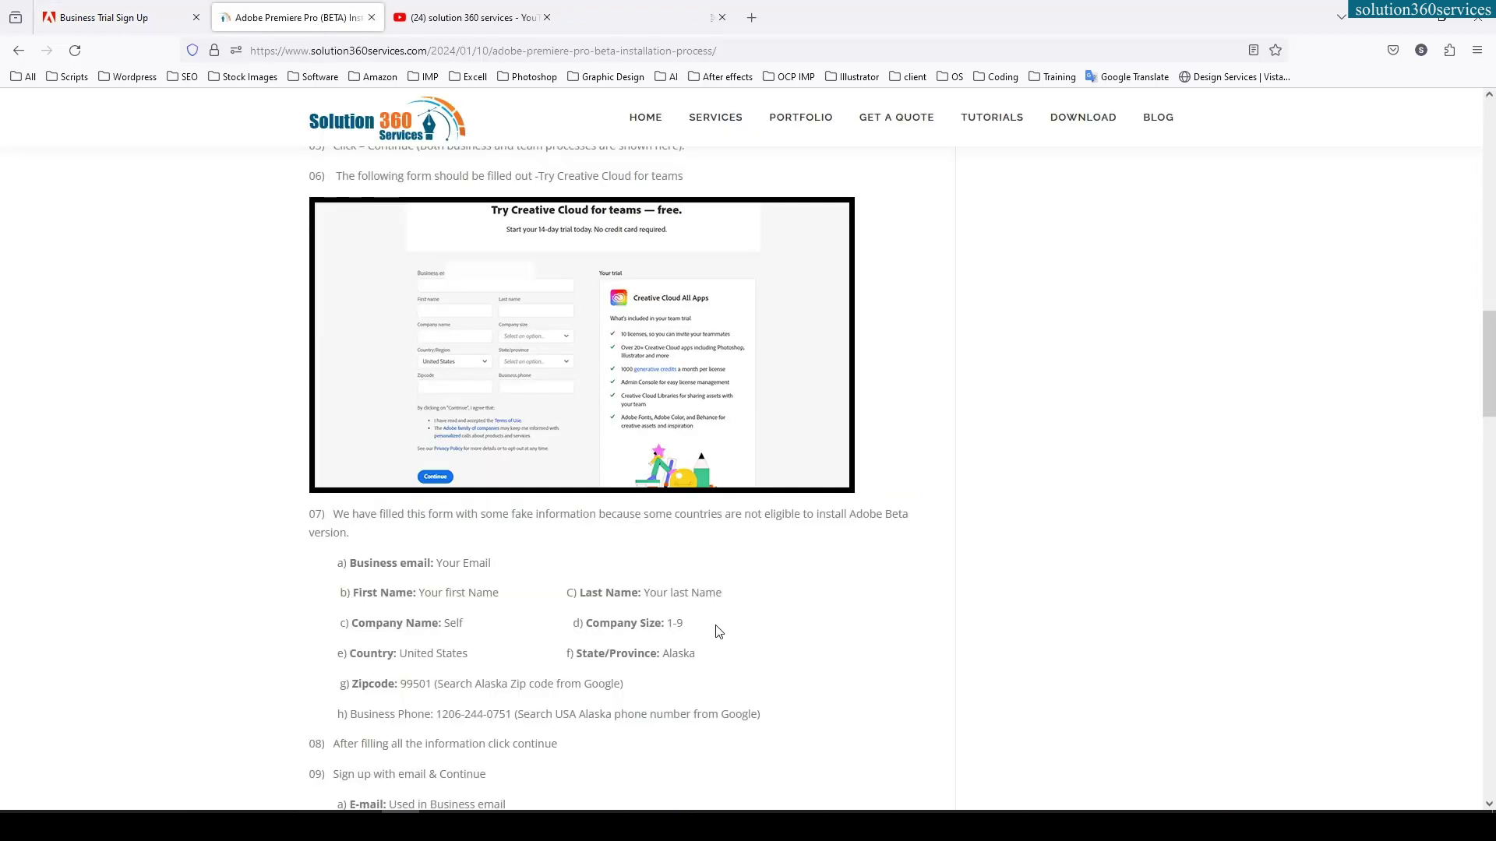
{"action": "left_click", "coordinate": [141, 15]}
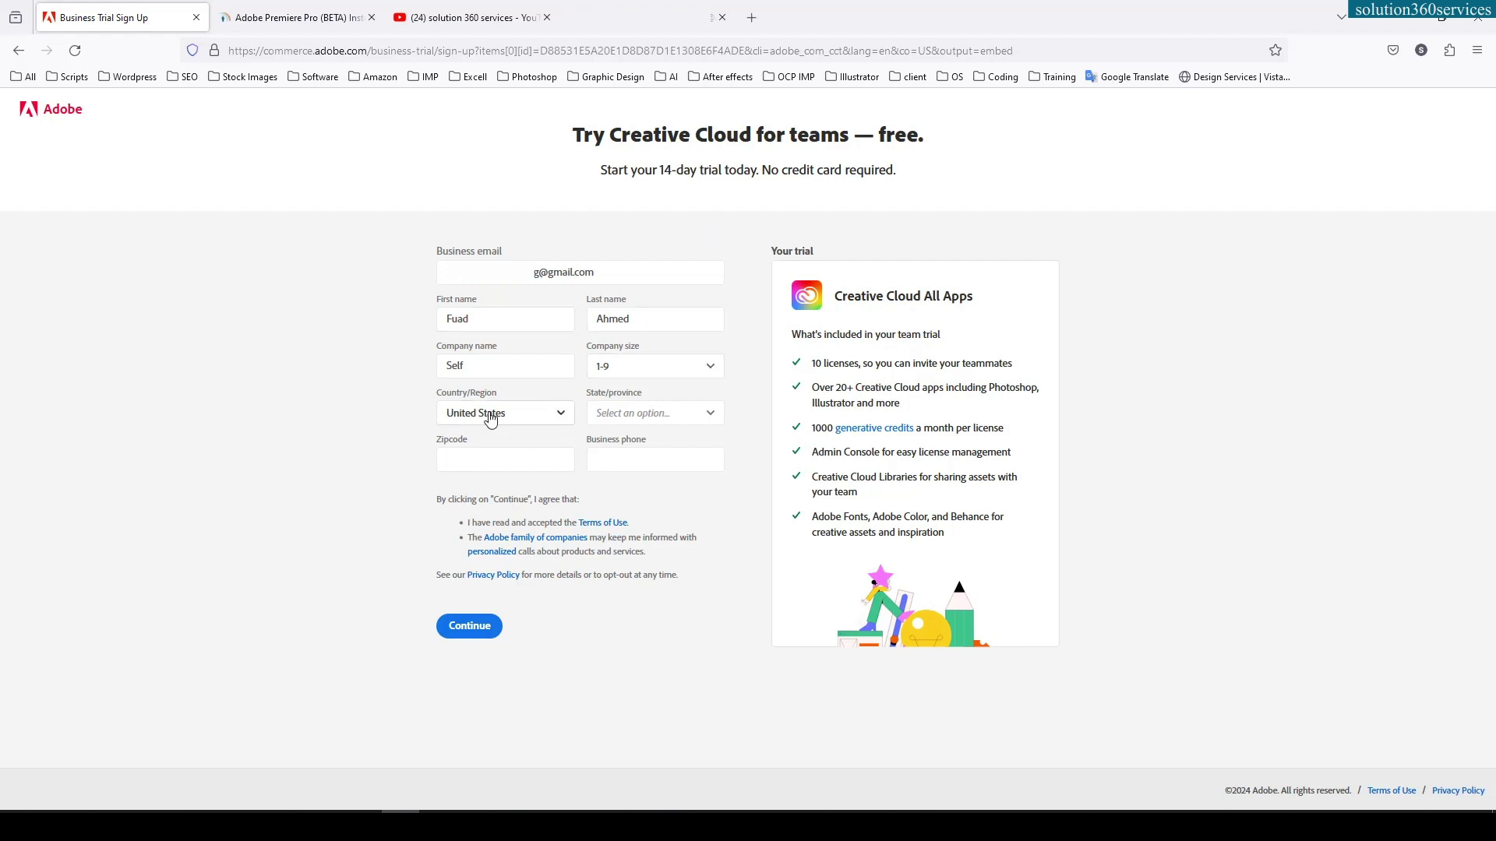
{"action": "left_click", "coordinate": [639, 419]}
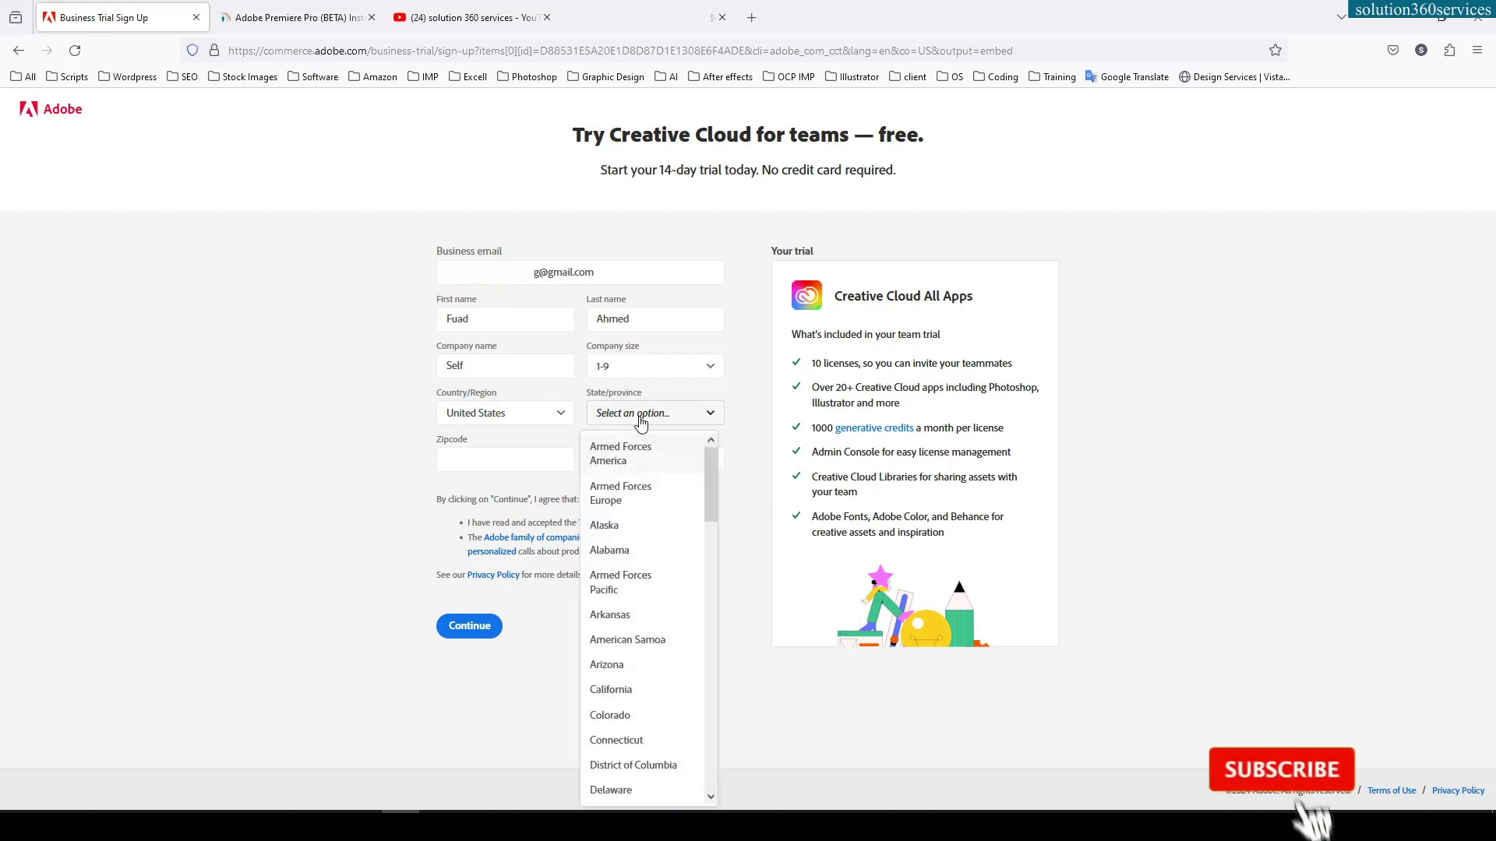
{"action": "left_click", "coordinate": [606, 528]}
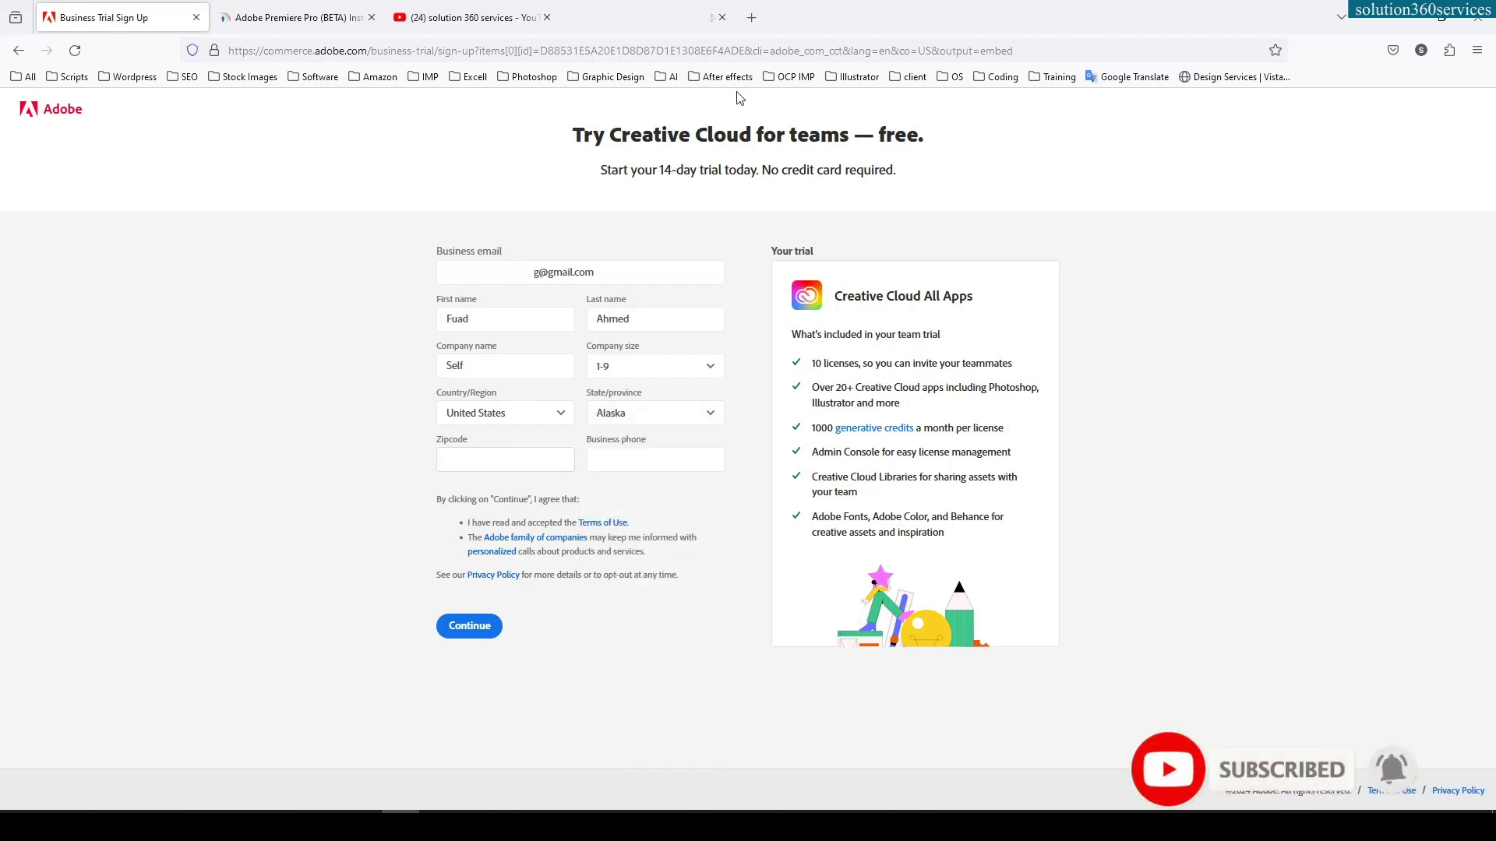
{"action": "left_click", "coordinate": [751, 17]}
Search Google for 'alaska zip code' in a new tab
{"action": "type", "text": "google.com"}
{"action": "key", "text": "Return"}
{"action": "type", "text": "z"}
{"action": "key", "text": "BackSpace"}
{"action": "type", "text": "alaska zip code"}
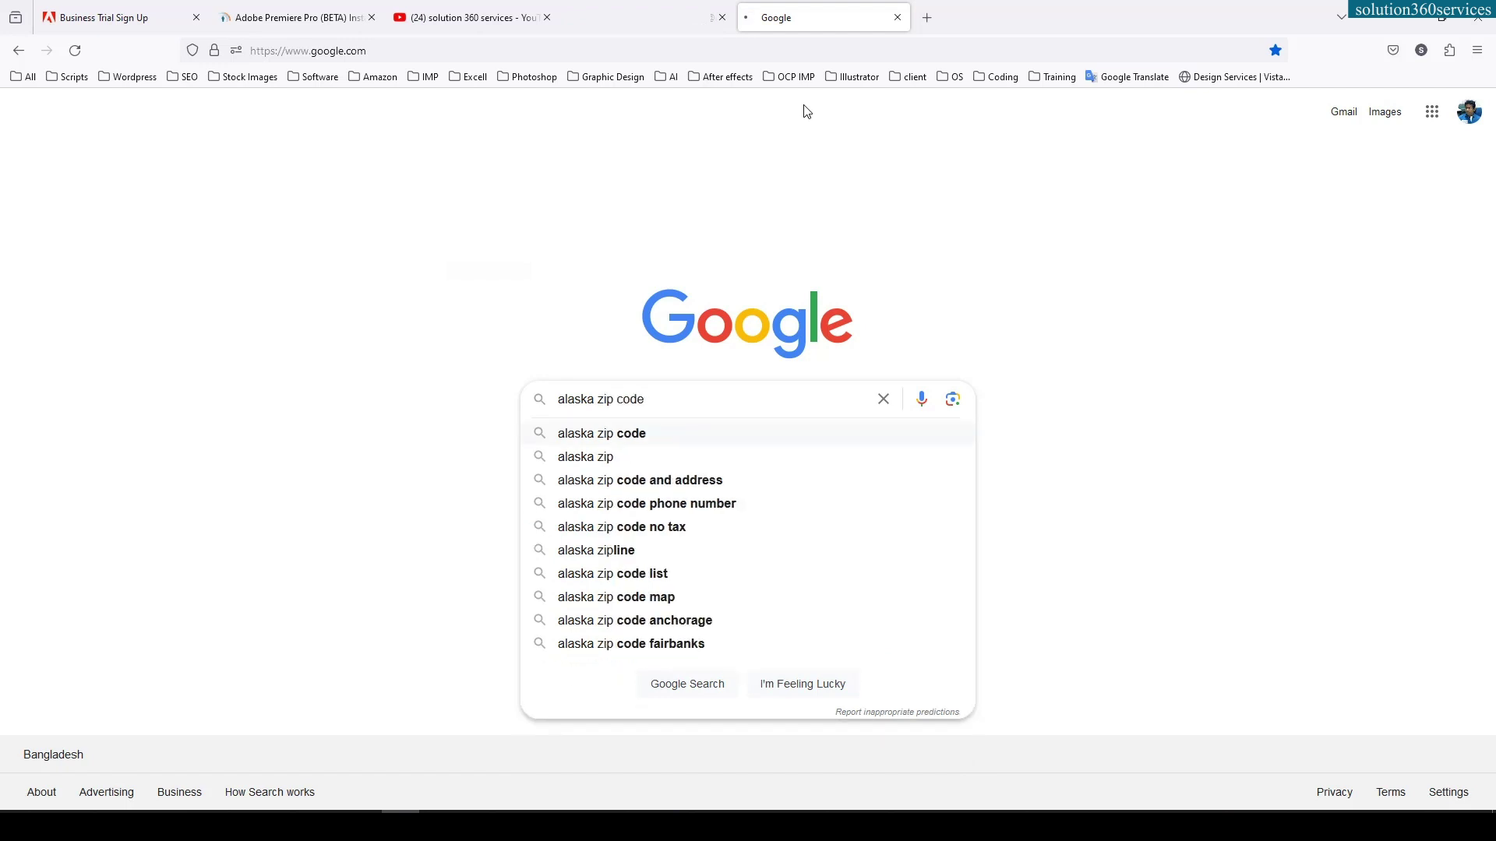
{"action": "key", "text": "Return"}
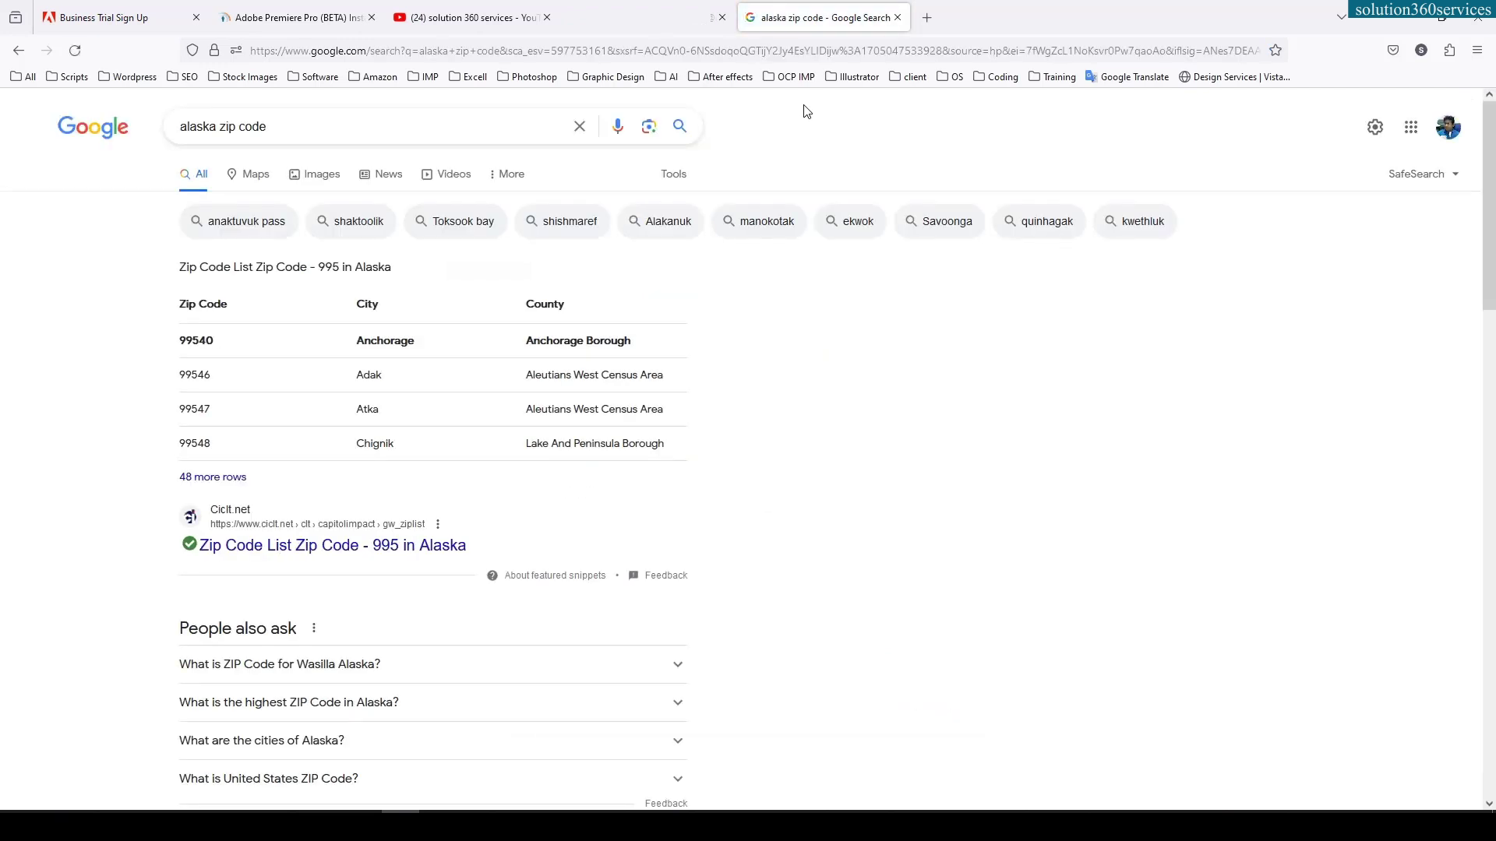
{"action": "scroll", "coordinate": [744, 489], "scroll_direction": "down", "scroll_amount": 3}
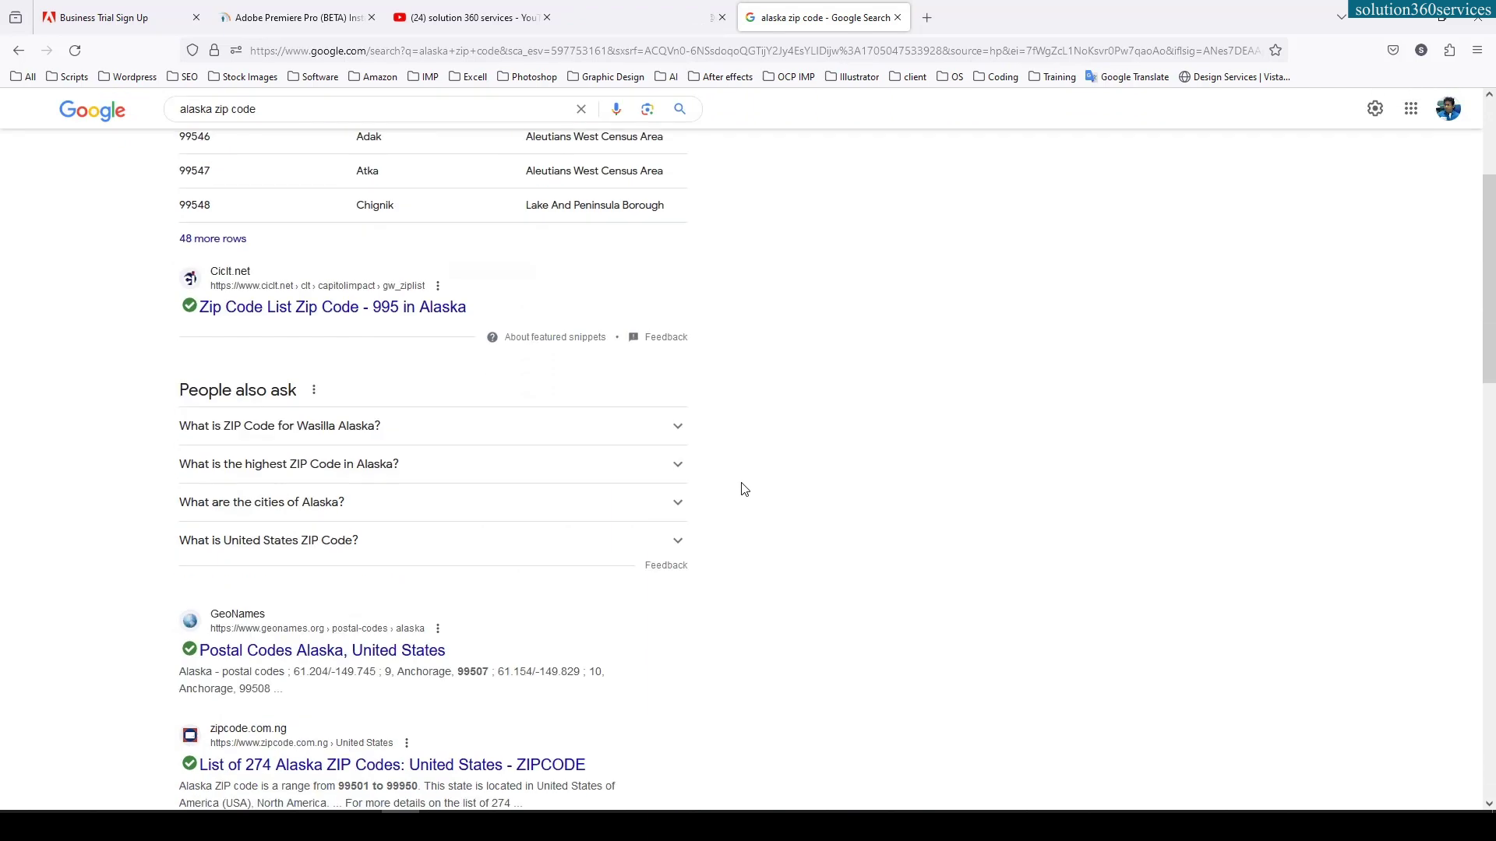
Enter zipcode 99501, taken from the tutorial, on the Adobe trial form
{"action": "left_click", "coordinate": [299, 6]}
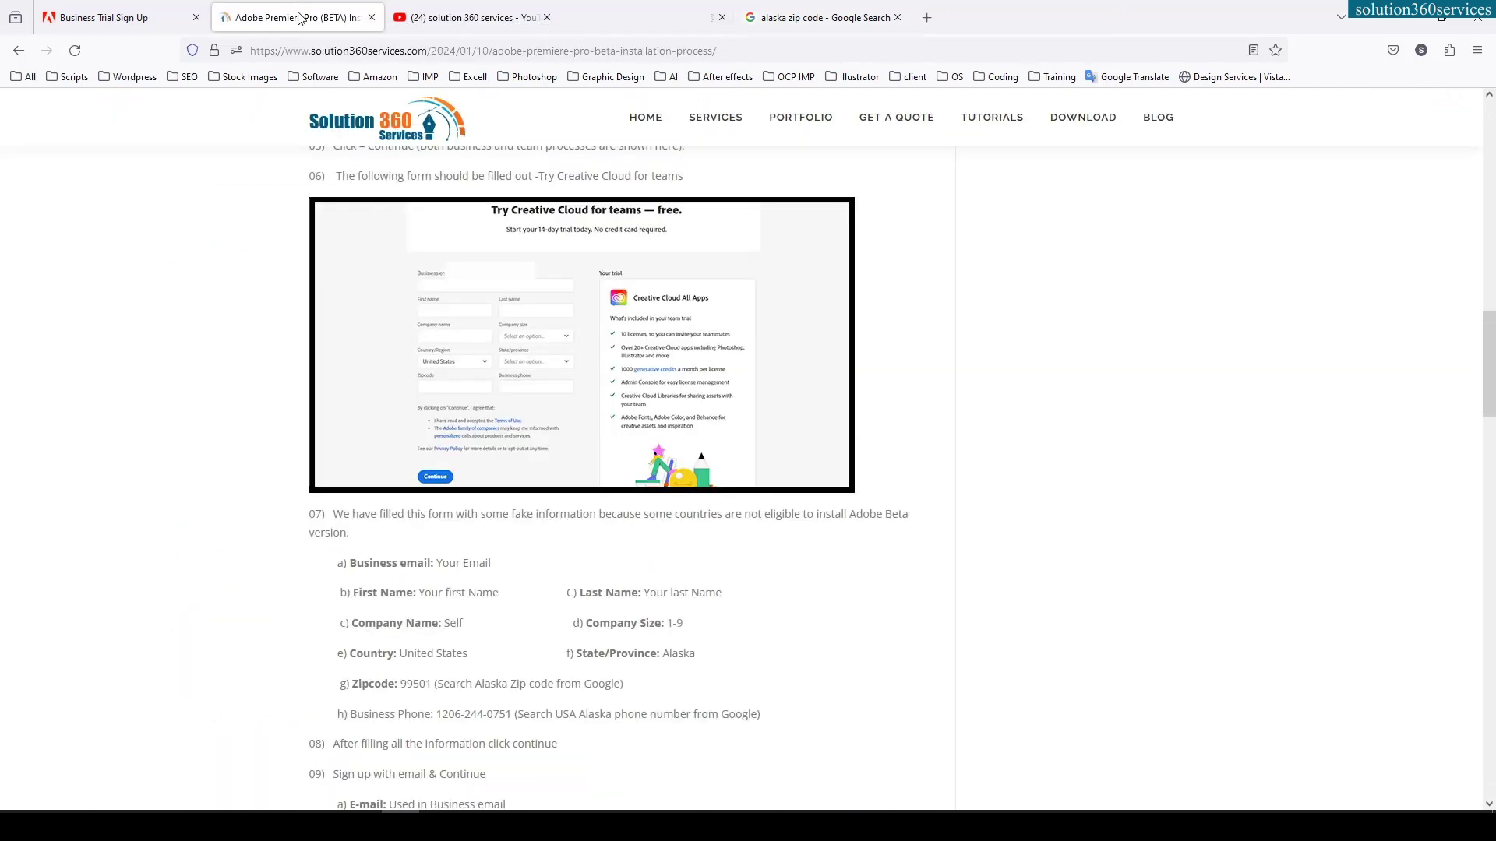
{"action": "left_click_drag", "start_coordinate": [402, 683], "coordinate": [433, 683]}
{"action": "left_click", "coordinate": [820, 18]}
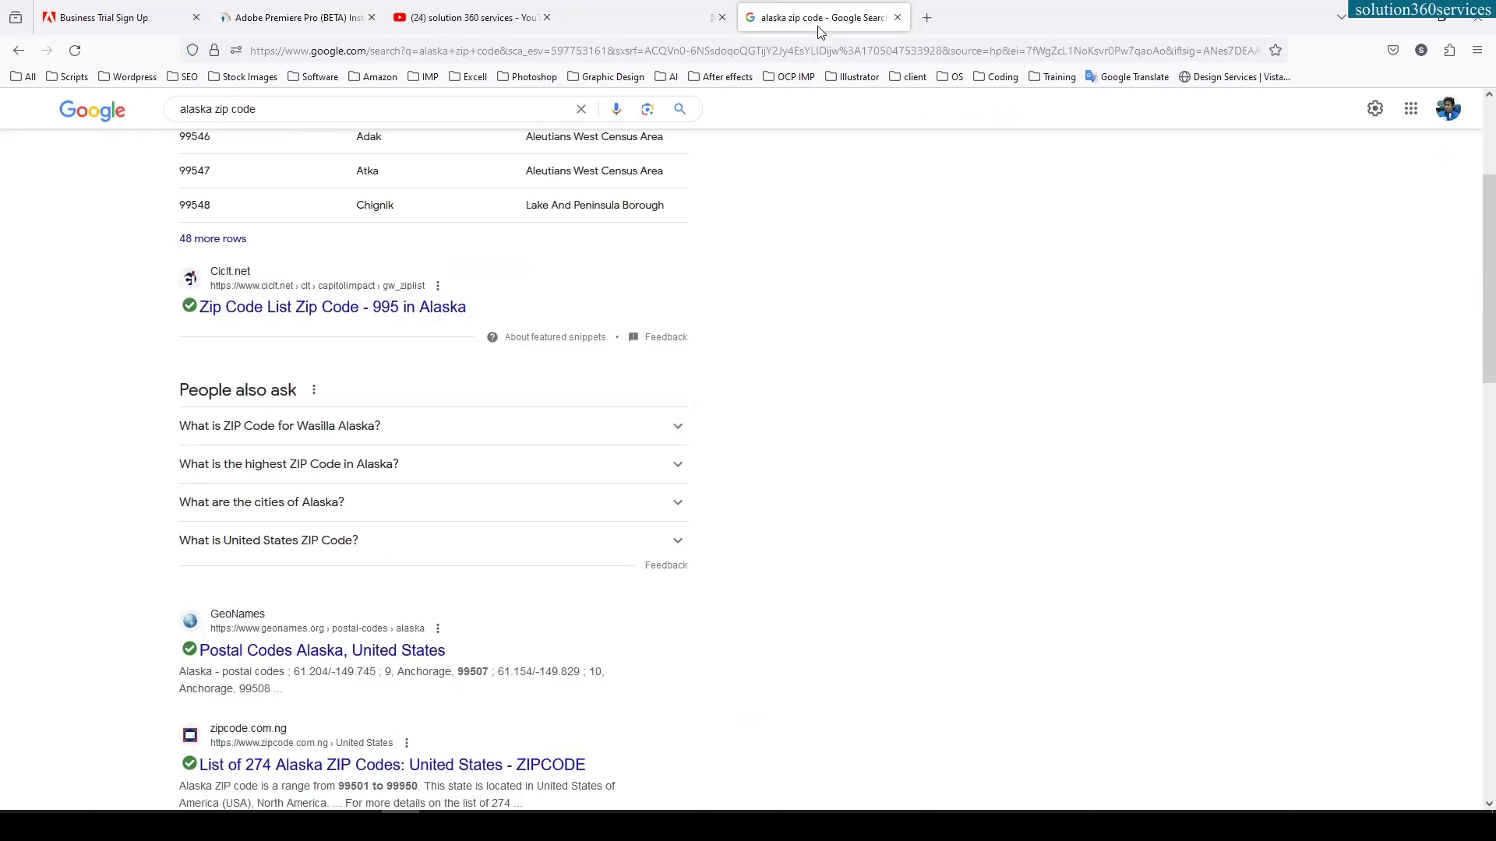
{"action": "scroll", "coordinate": [600, 282], "scroll_direction": "up", "scroll_amount": 2}
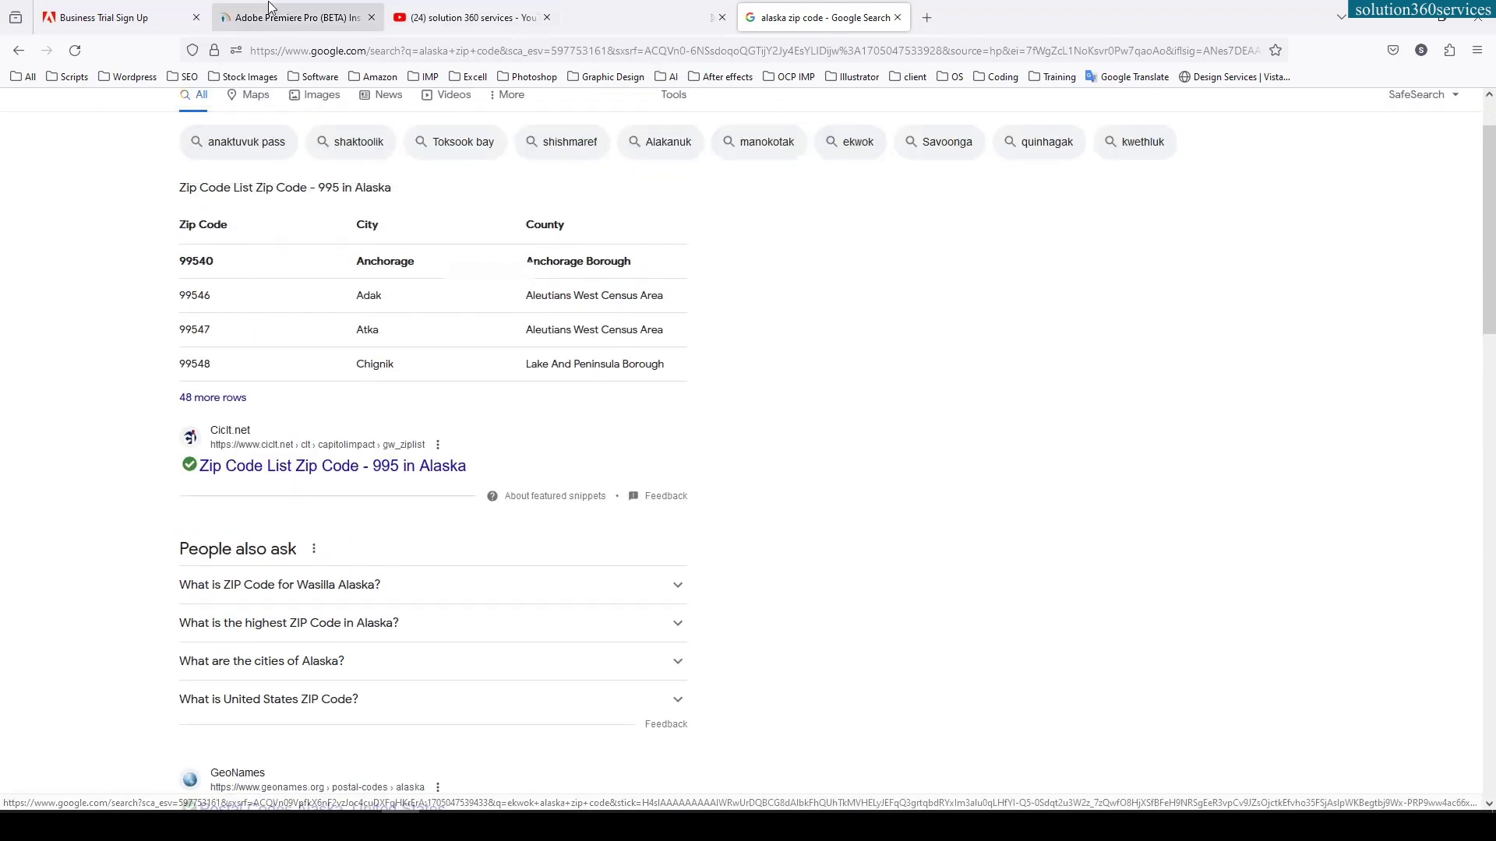
{"action": "left_click", "coordinate": [304, 17]}
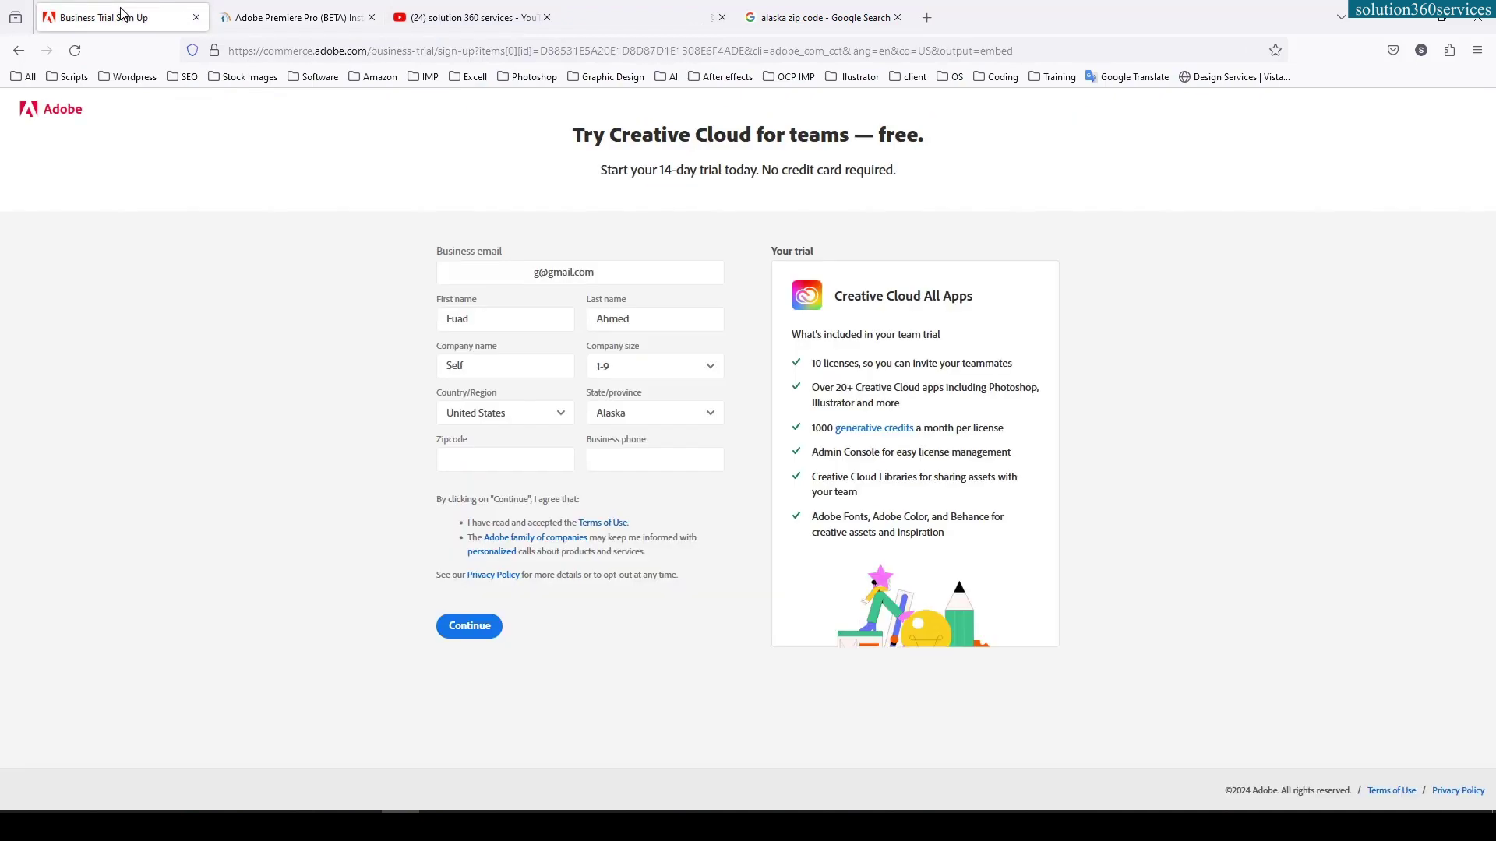
{"action": "left_click", "coordinate": [120, 17]}
{"action": "left_click", "coordinate": [548, 459]}
{"action": "type", "text": "99501"}
Search Google for 'alaska business phone number'
{"action": "left_click", "coordinate": [829, 24]}
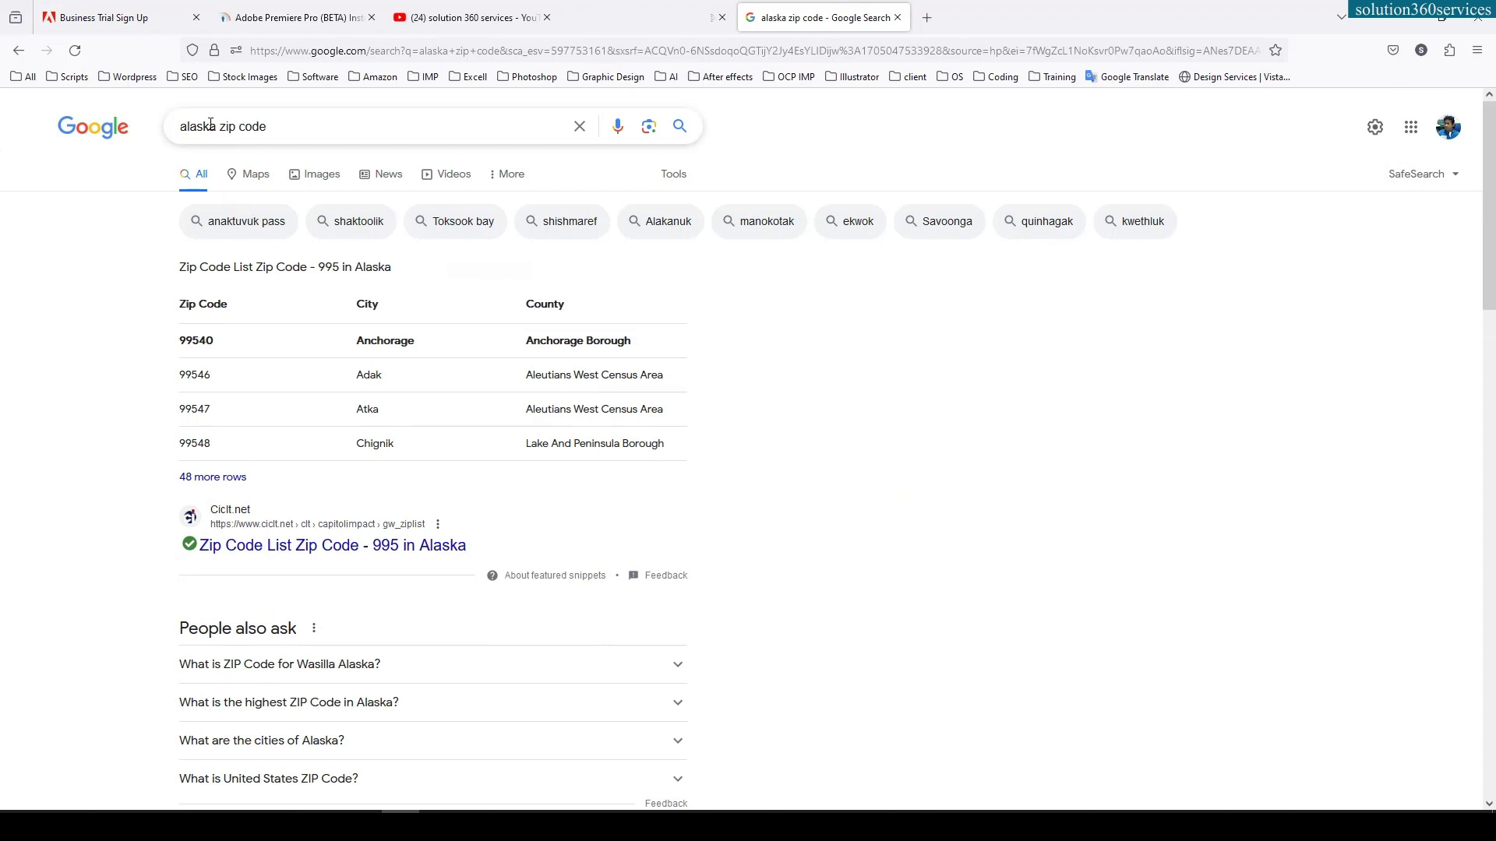
{"action": "left_click_drag", "start_coordinate": [220, 126], "coordinate": [389, 126]}
{"action": "type", "text": "business"}
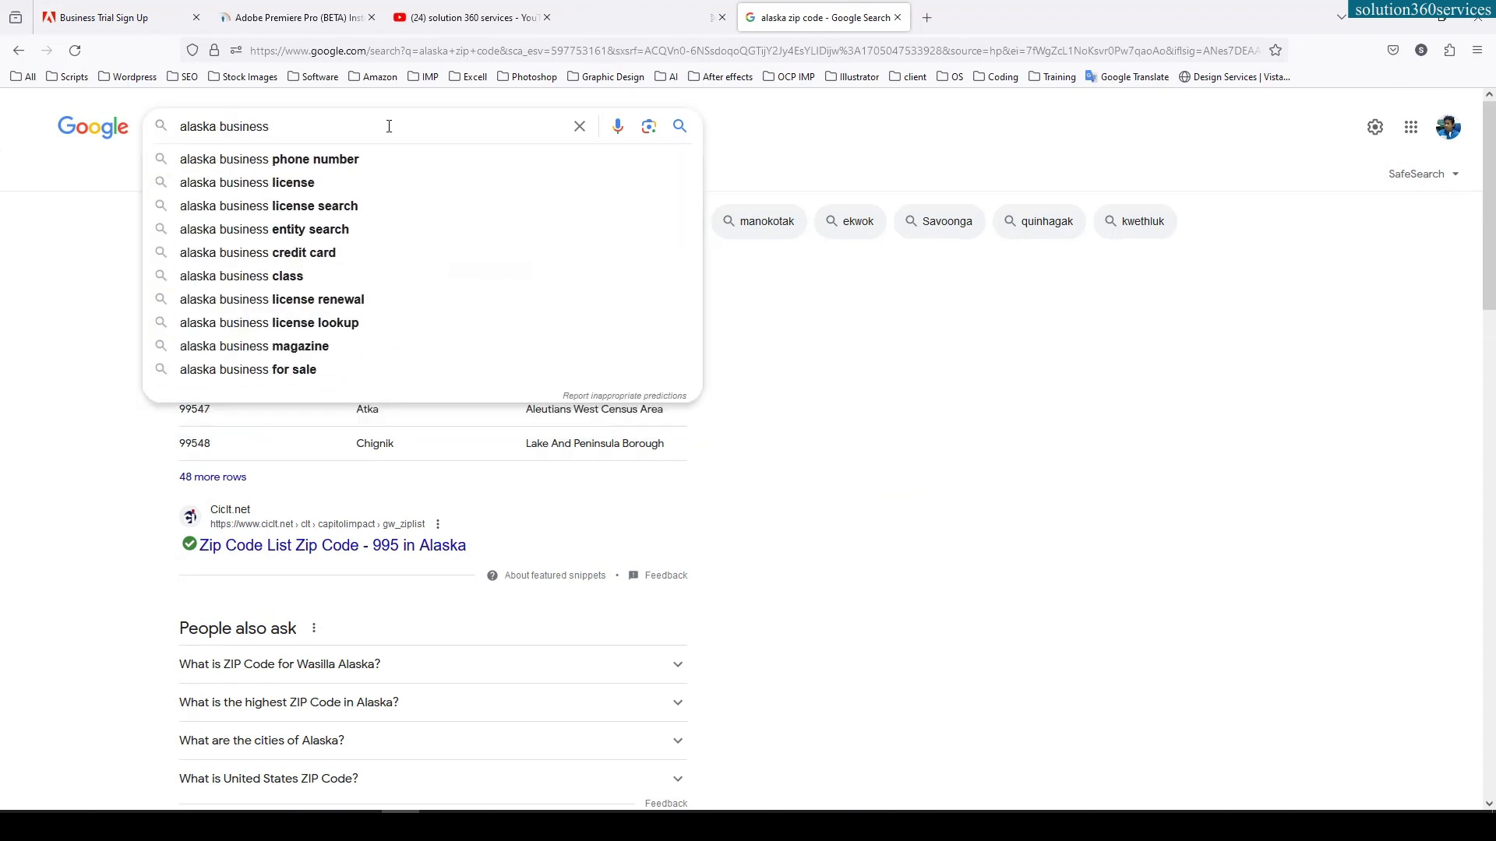
{"action": "key", "text": "Down"}
{"action": "key", "text": "Return"}
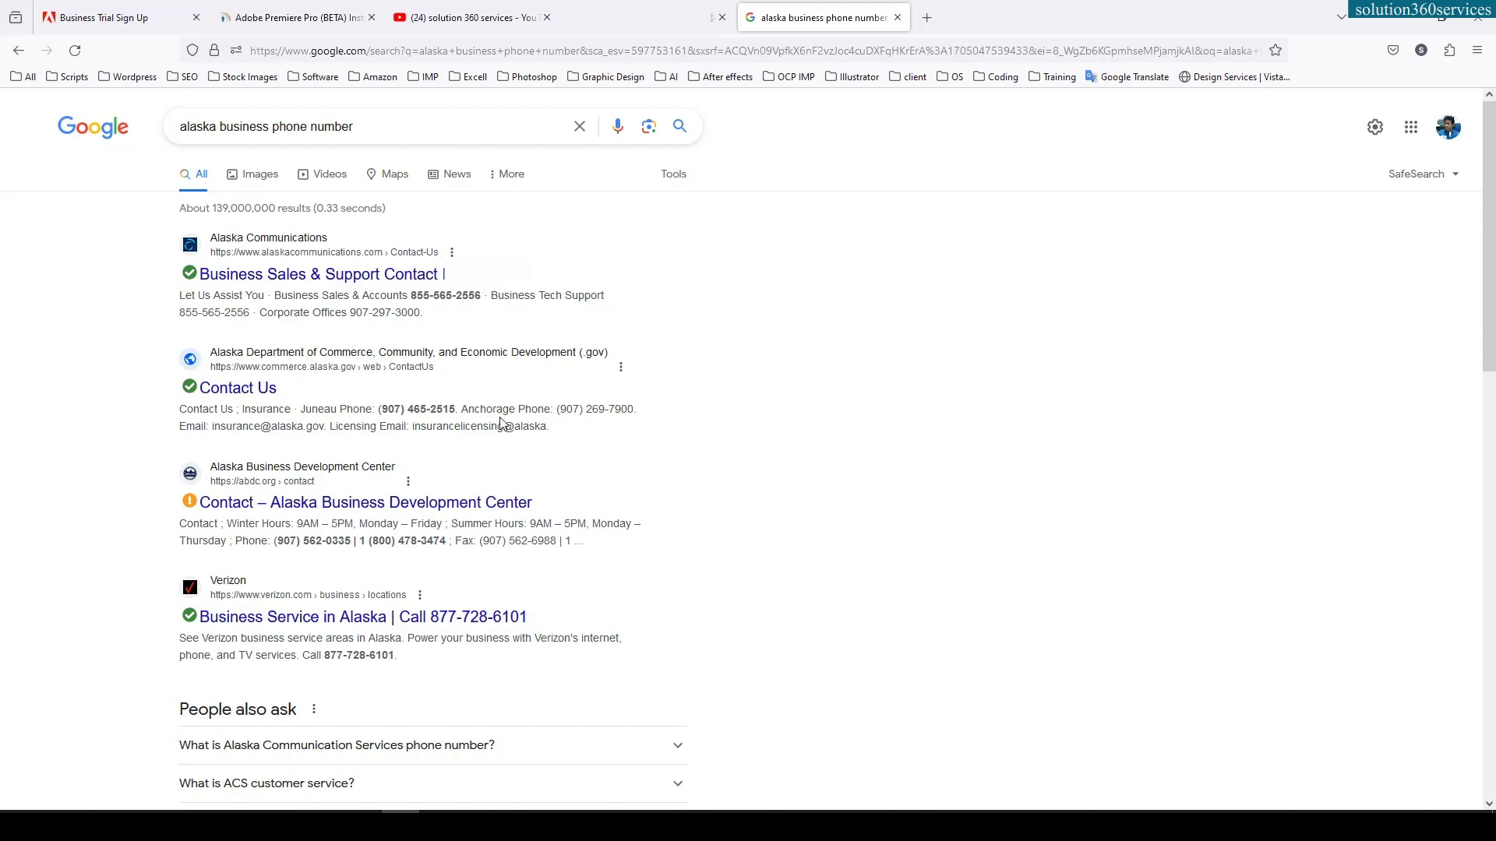
{"action": "left_click", "coordinate": [138, 25]}
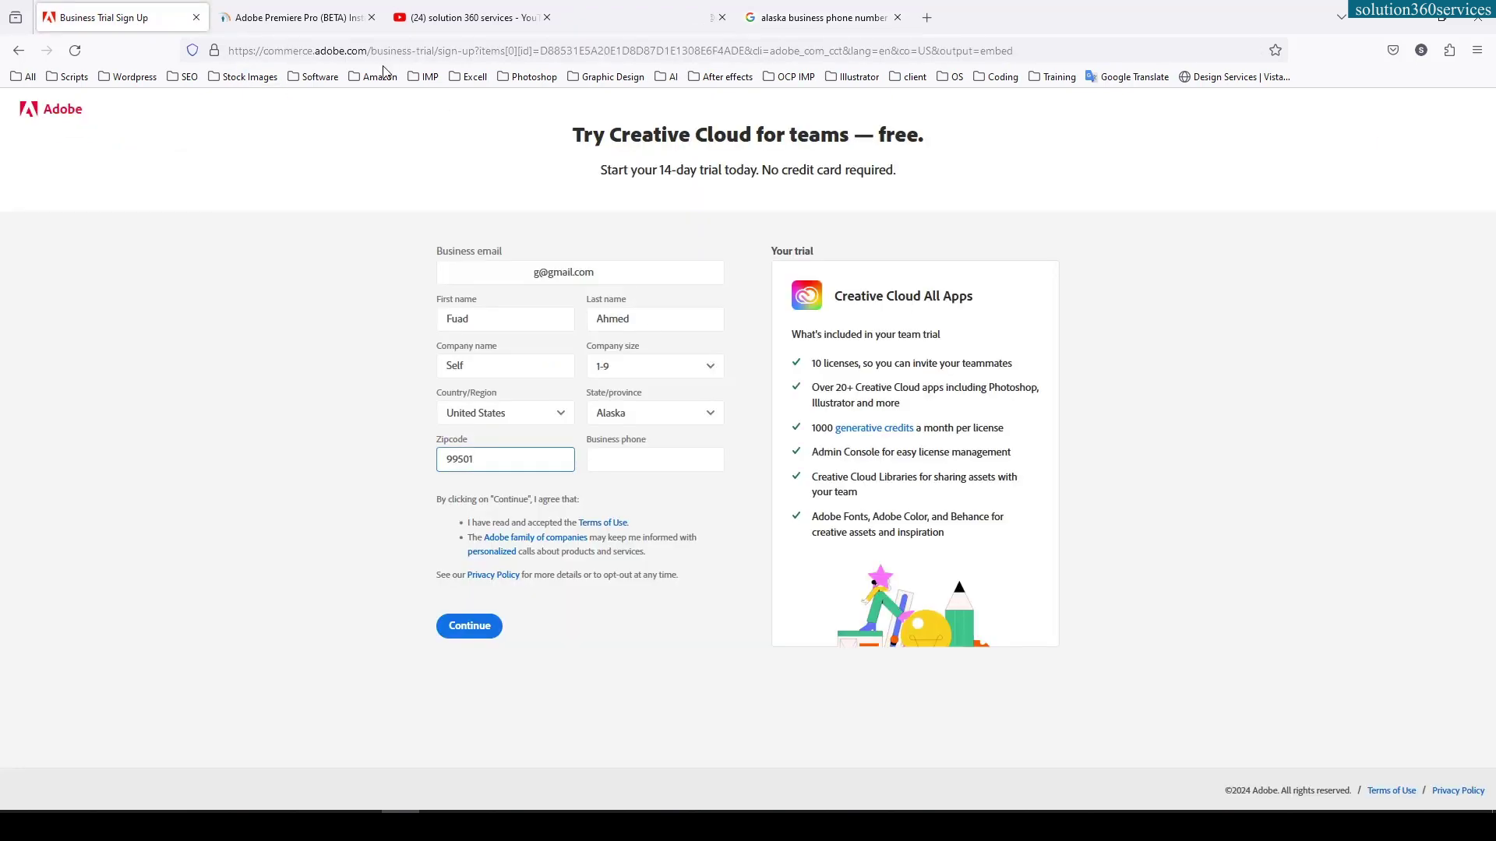
{"action": "left_click", "coordinate": [294, 29]}
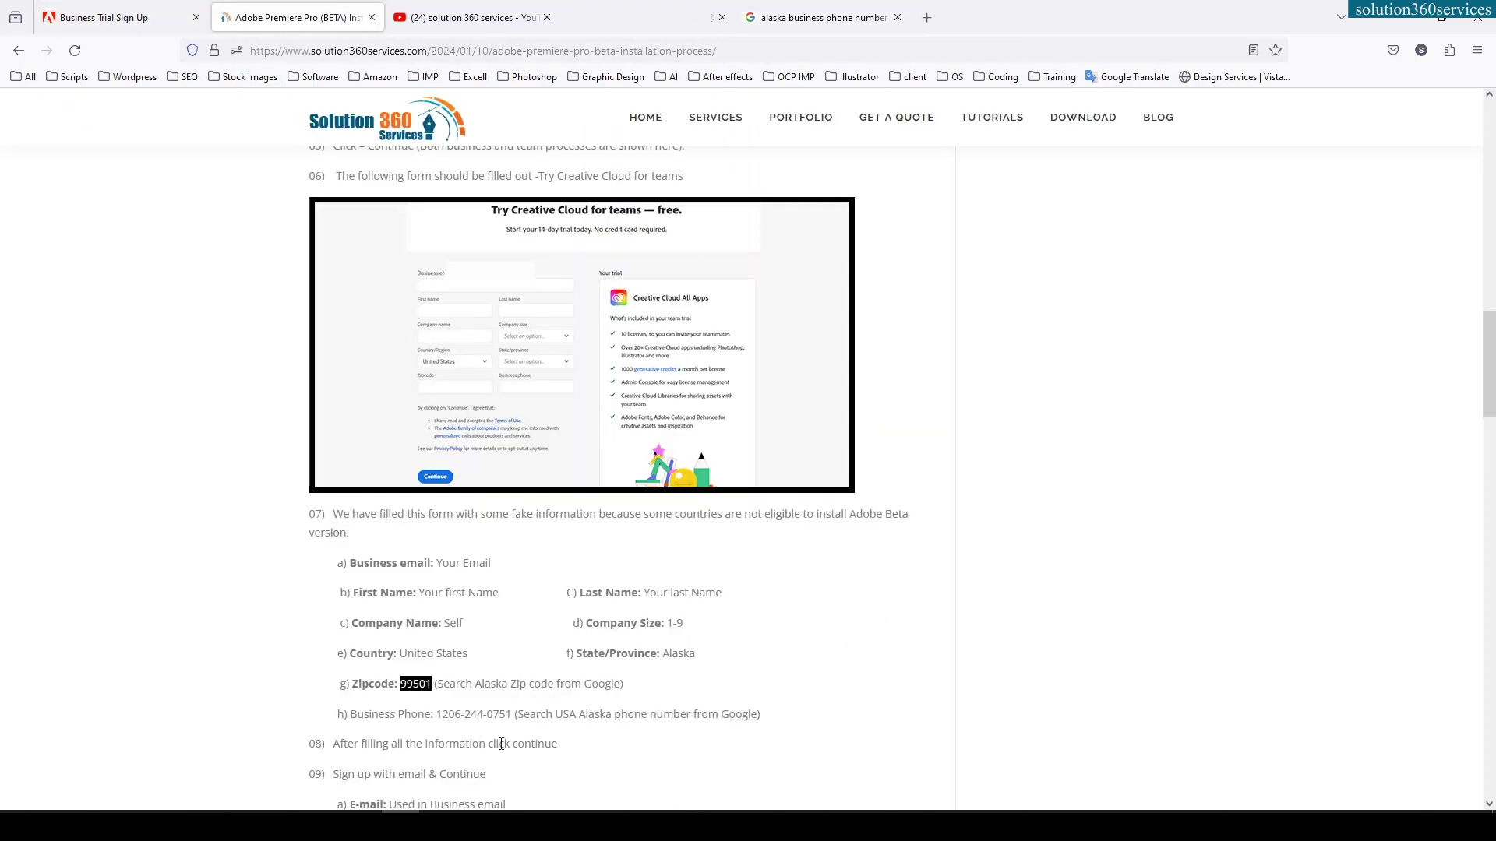
Copy the tutorial's example business phone number into Business phone and submit the trial form
{"action": "left_click_drag", "start_coordinate": [439, 715], "coordinate": [513, 714]}
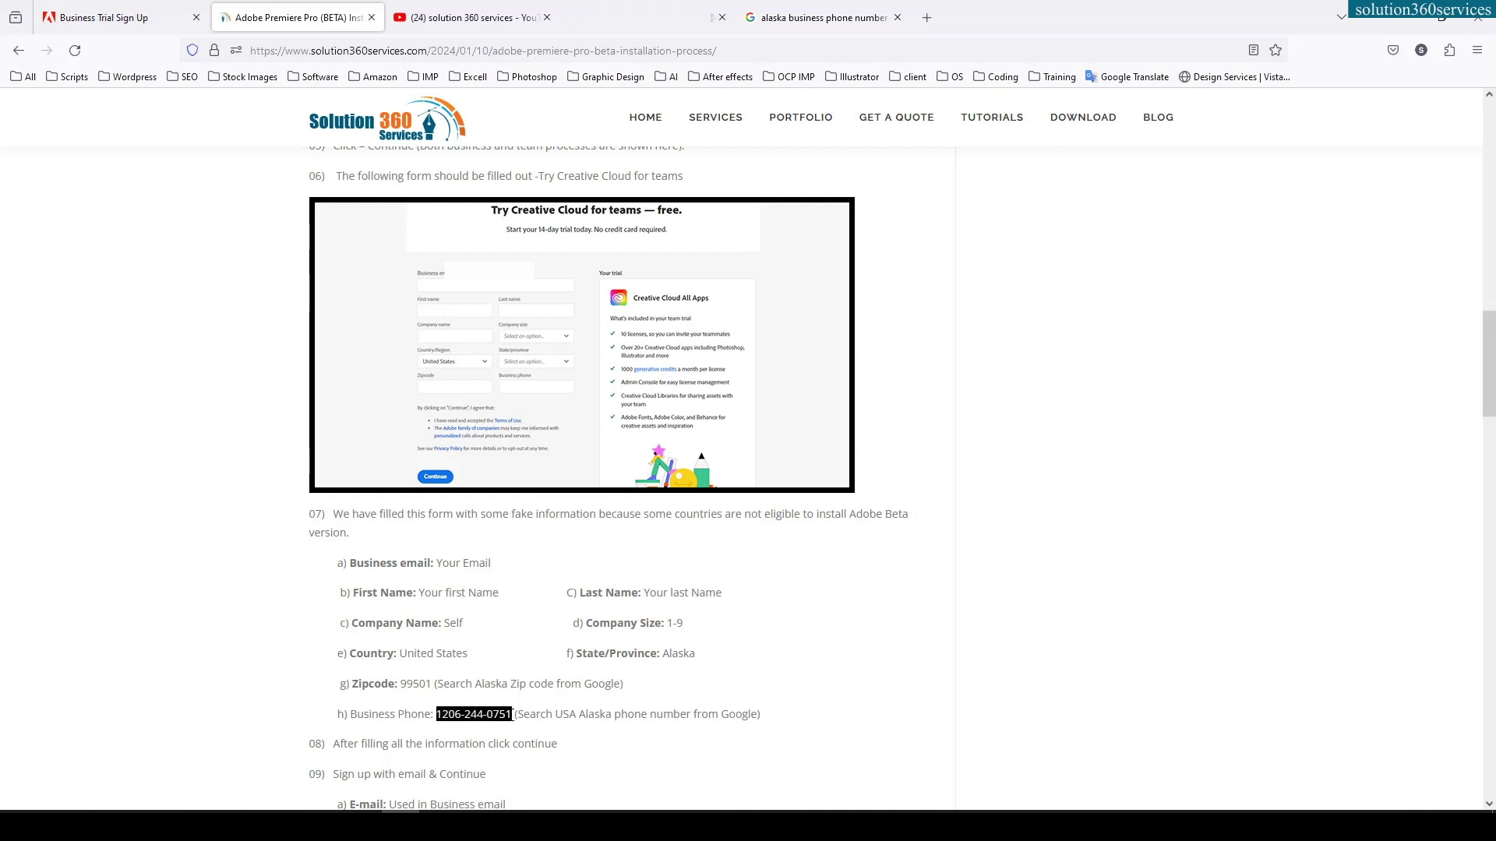
{"action": "left_click", "coordinate": [117, 17]}
{"action": "left_click", "coordinate": [637, 460]}
{"action": "type", "text": "(120) 624-4075"}
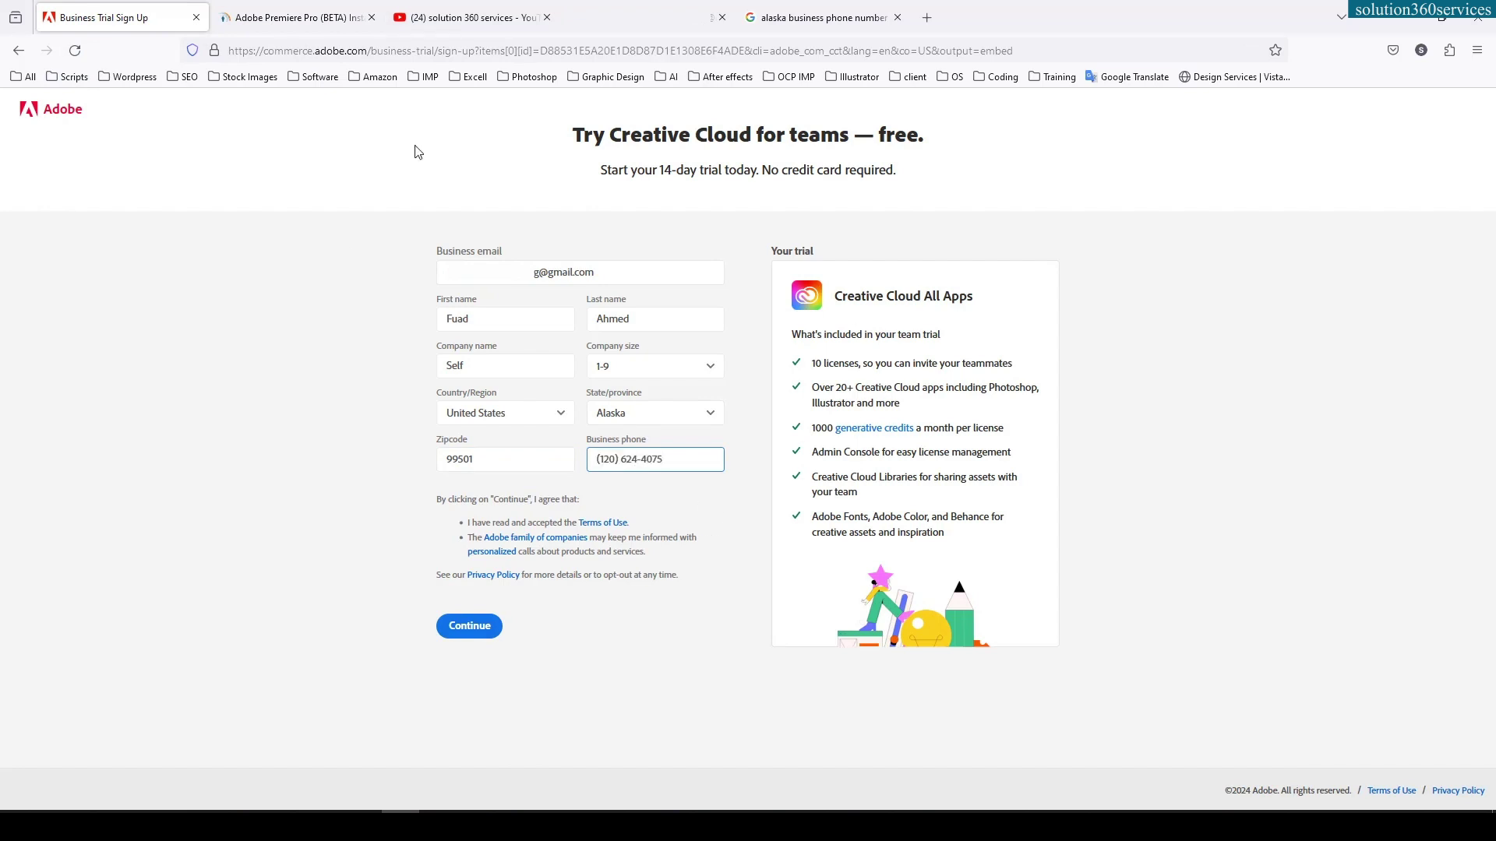
{"action": "left_click", "coordinate": [470, 627]}
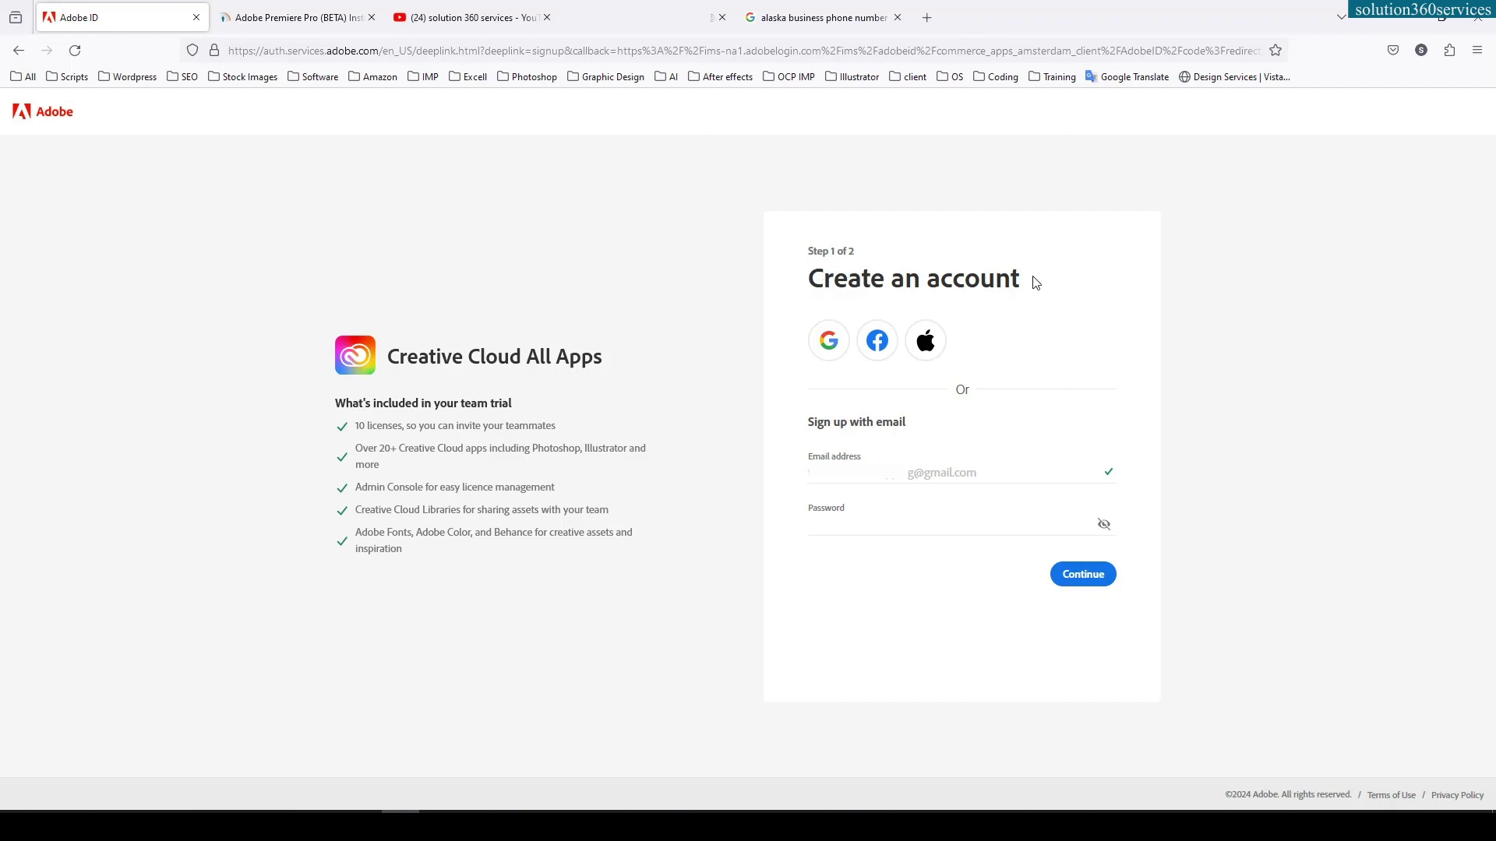
Fill the account password from a stored entry and continue to step 2 of account creation
{"action": "left_click", "coordinate": [292, 18]}
{"action": "scroll", "coordinate": [595, 398], "scroll_direction": "down", "scroll_amount": 3}
{"action": "scroll", "coordinate": [592, 396], "scroll_direction": "down", "scroll_amount": 1}
{"action": "scroll", "coordinate": [588, 394], "scroll_direction": "down", "scroll_amount": 2}
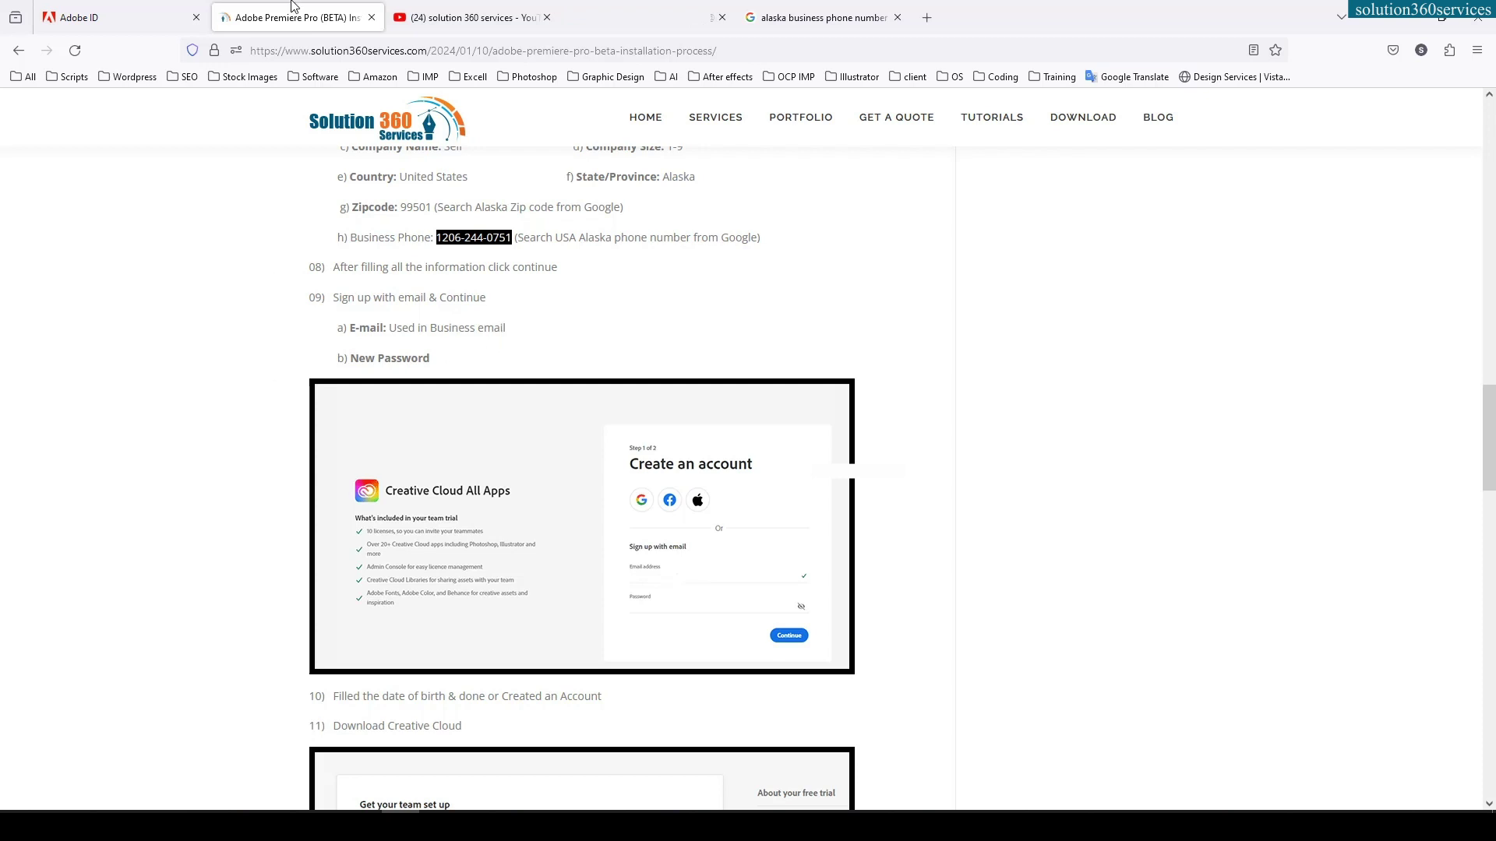
{"action": "left_click", "coordinate": [115, 16]}
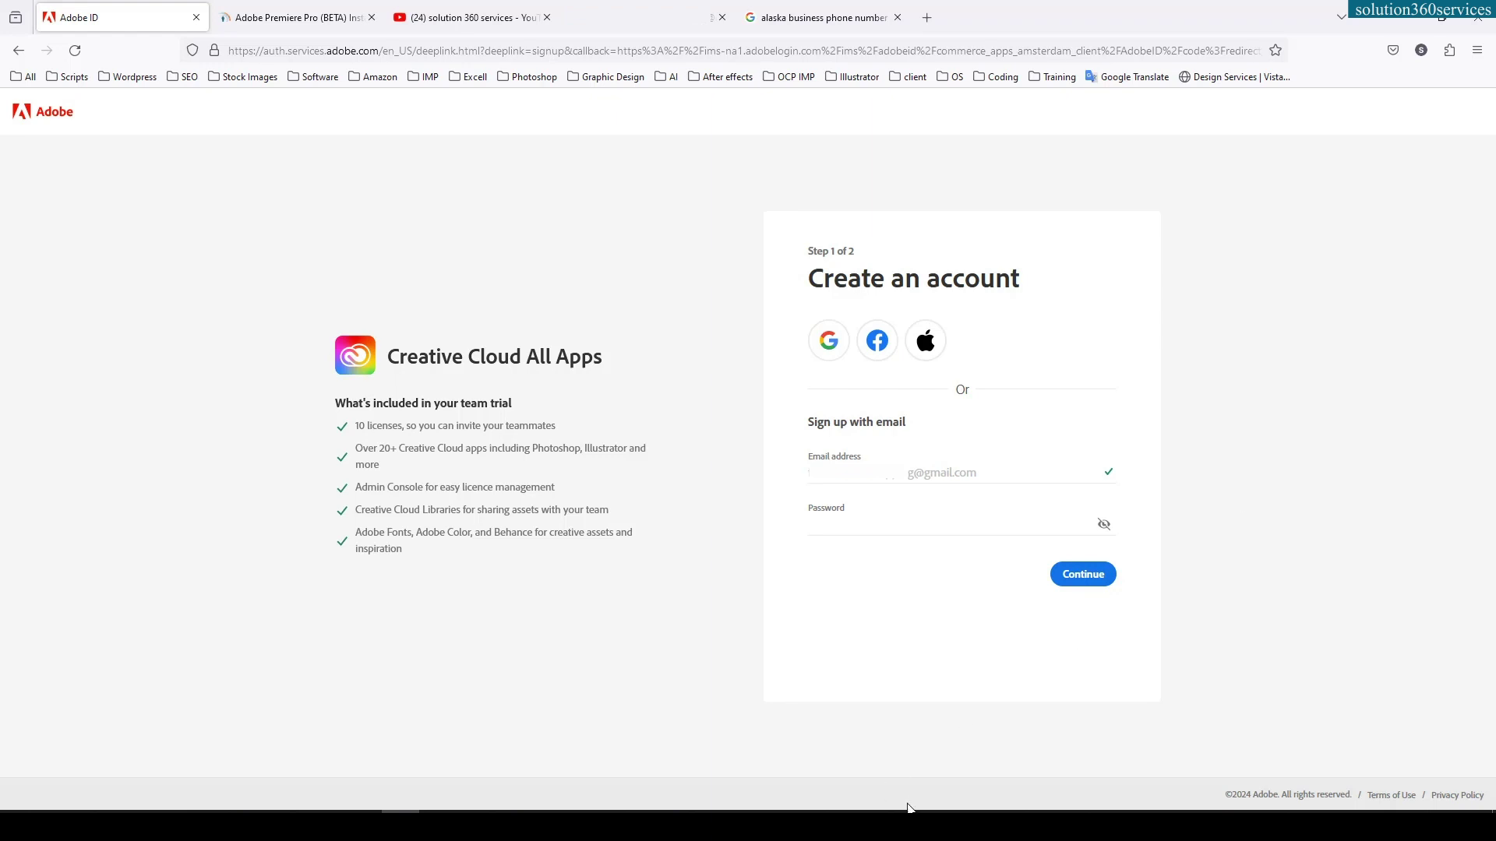
{"action": "key", "text": "Down"}
{"action": "key", "text": "Return"}
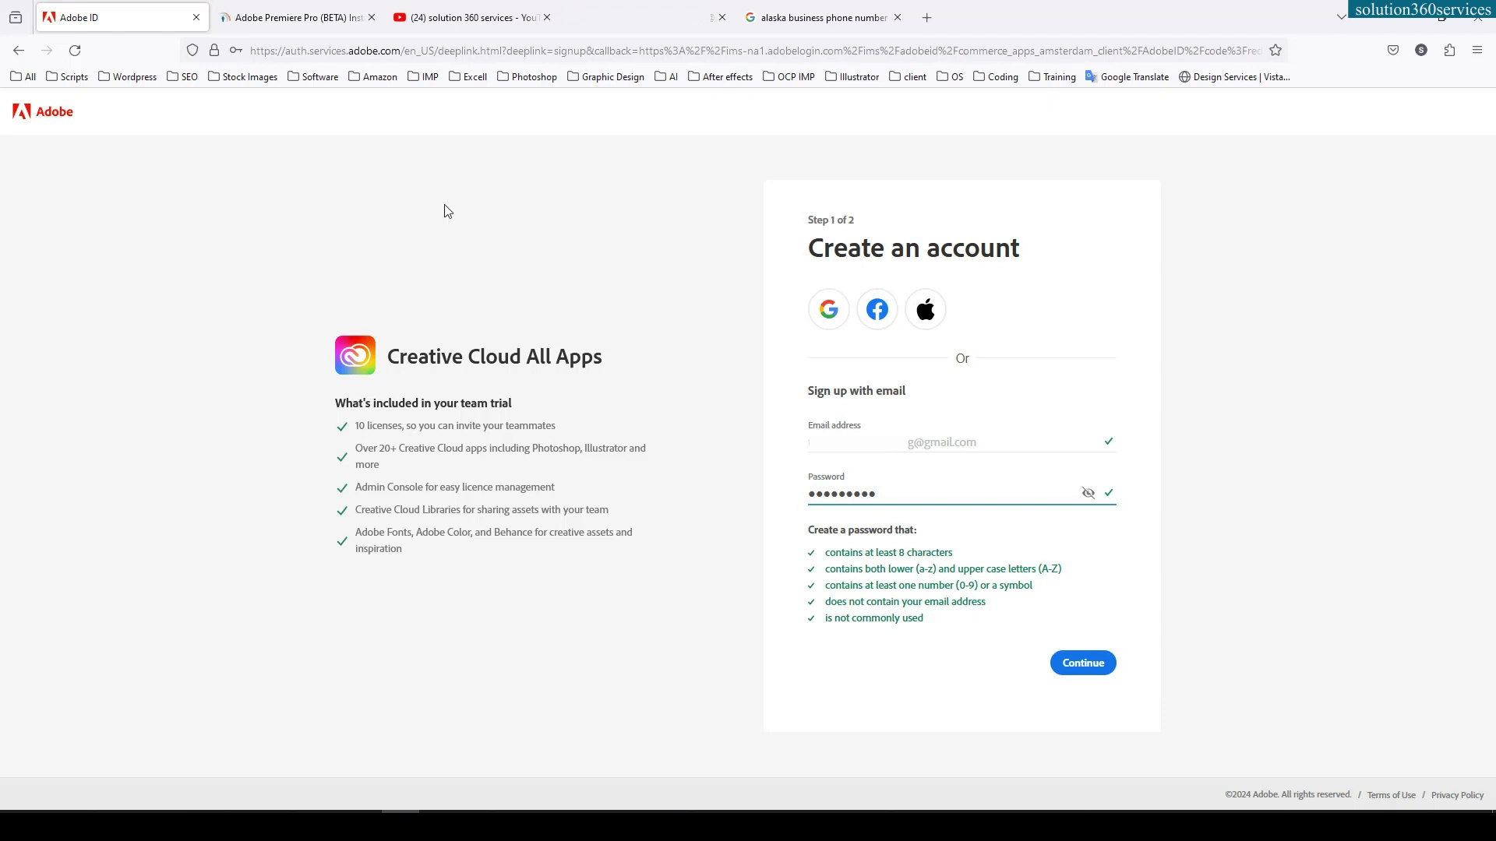
{"action": "left_click", "coordinate": [269, 11]}
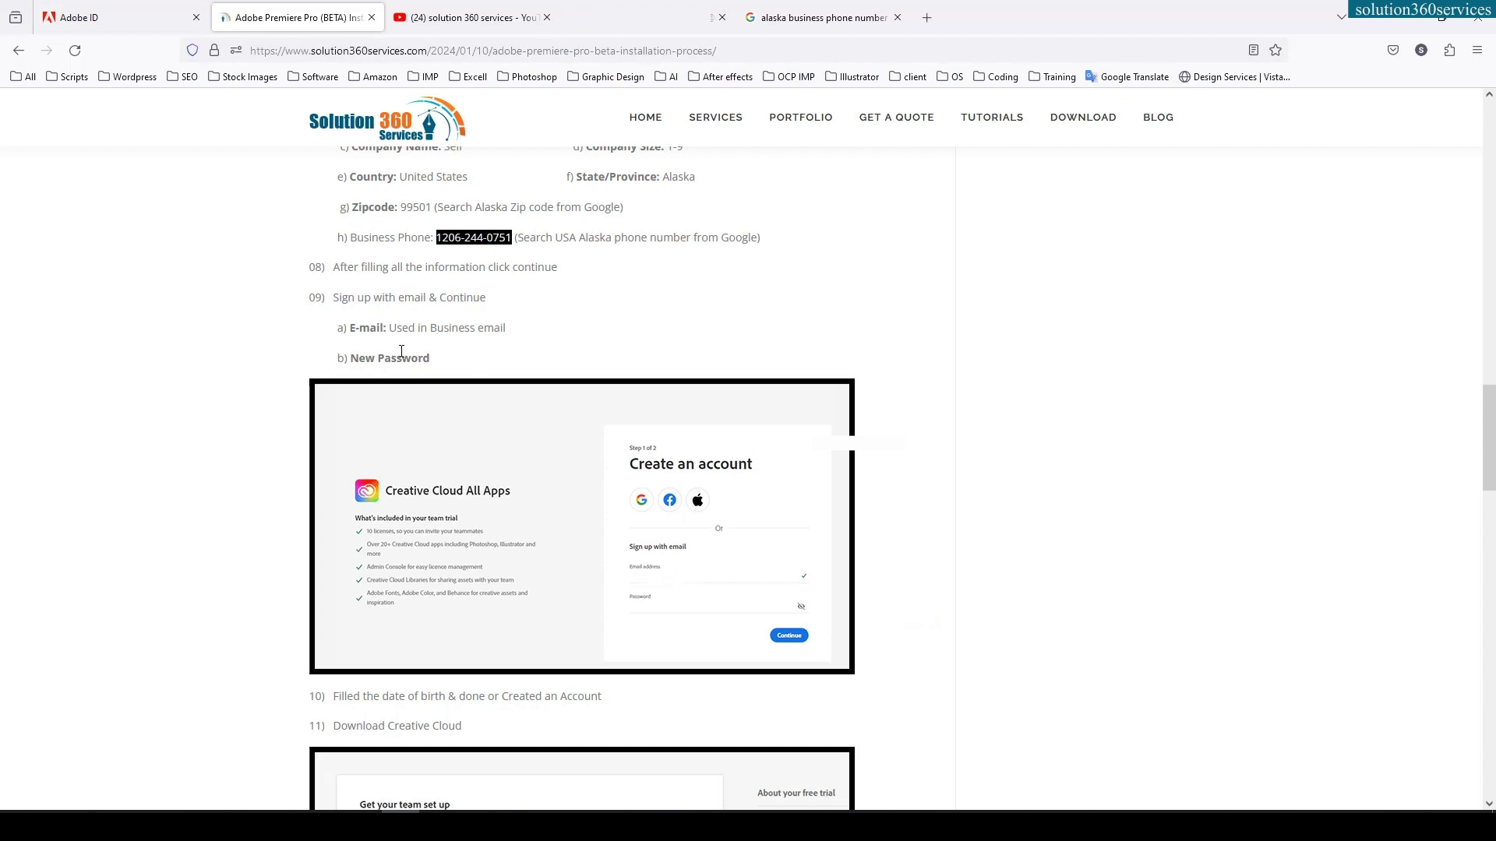
{"action": "left_click", "coordinate": [142, 19]}
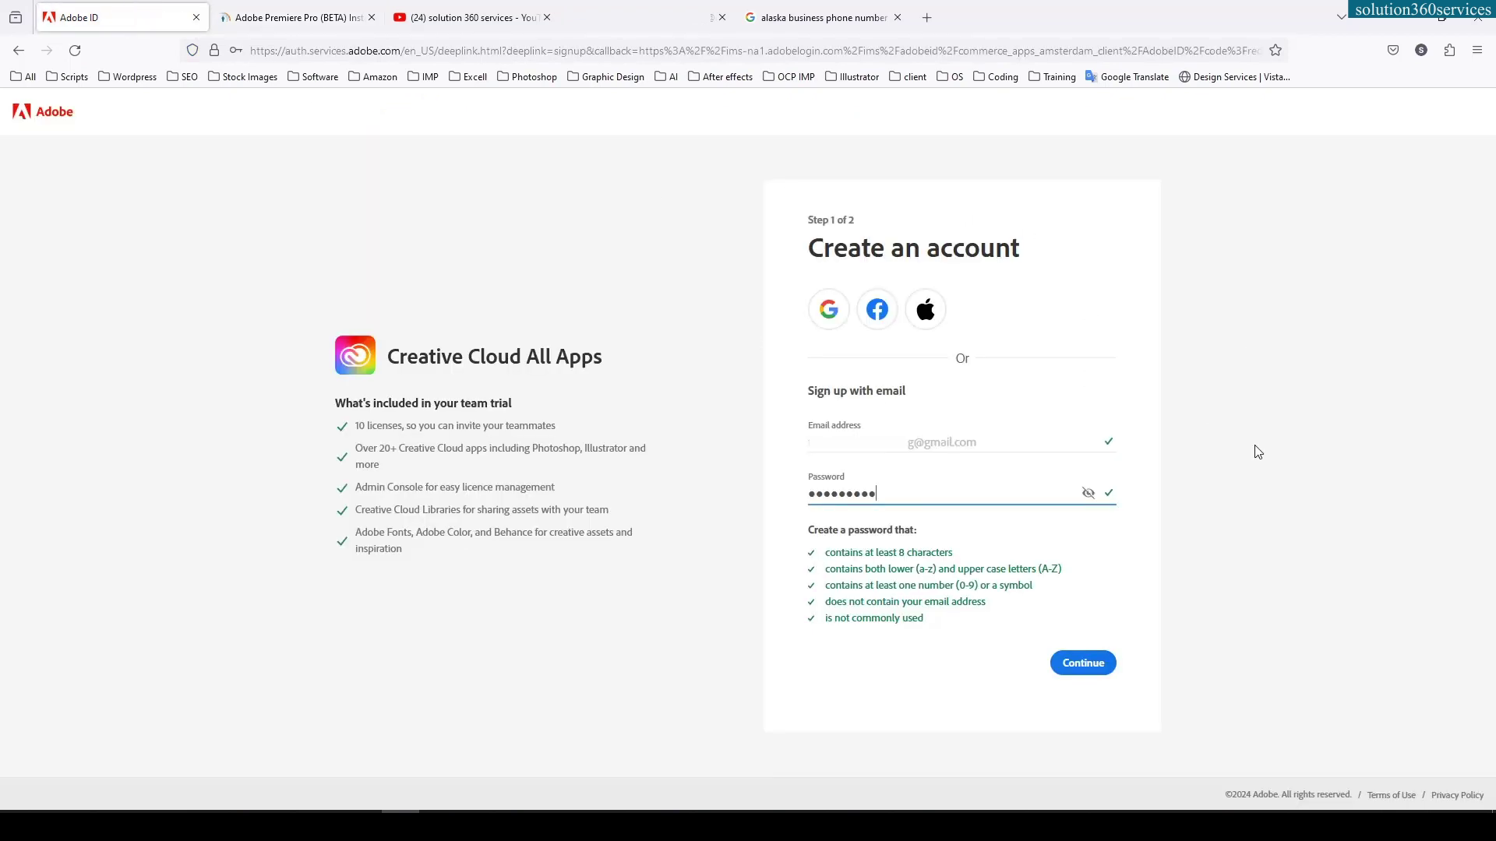
{"action": "left_click", "coordinate": [1085, 665]}
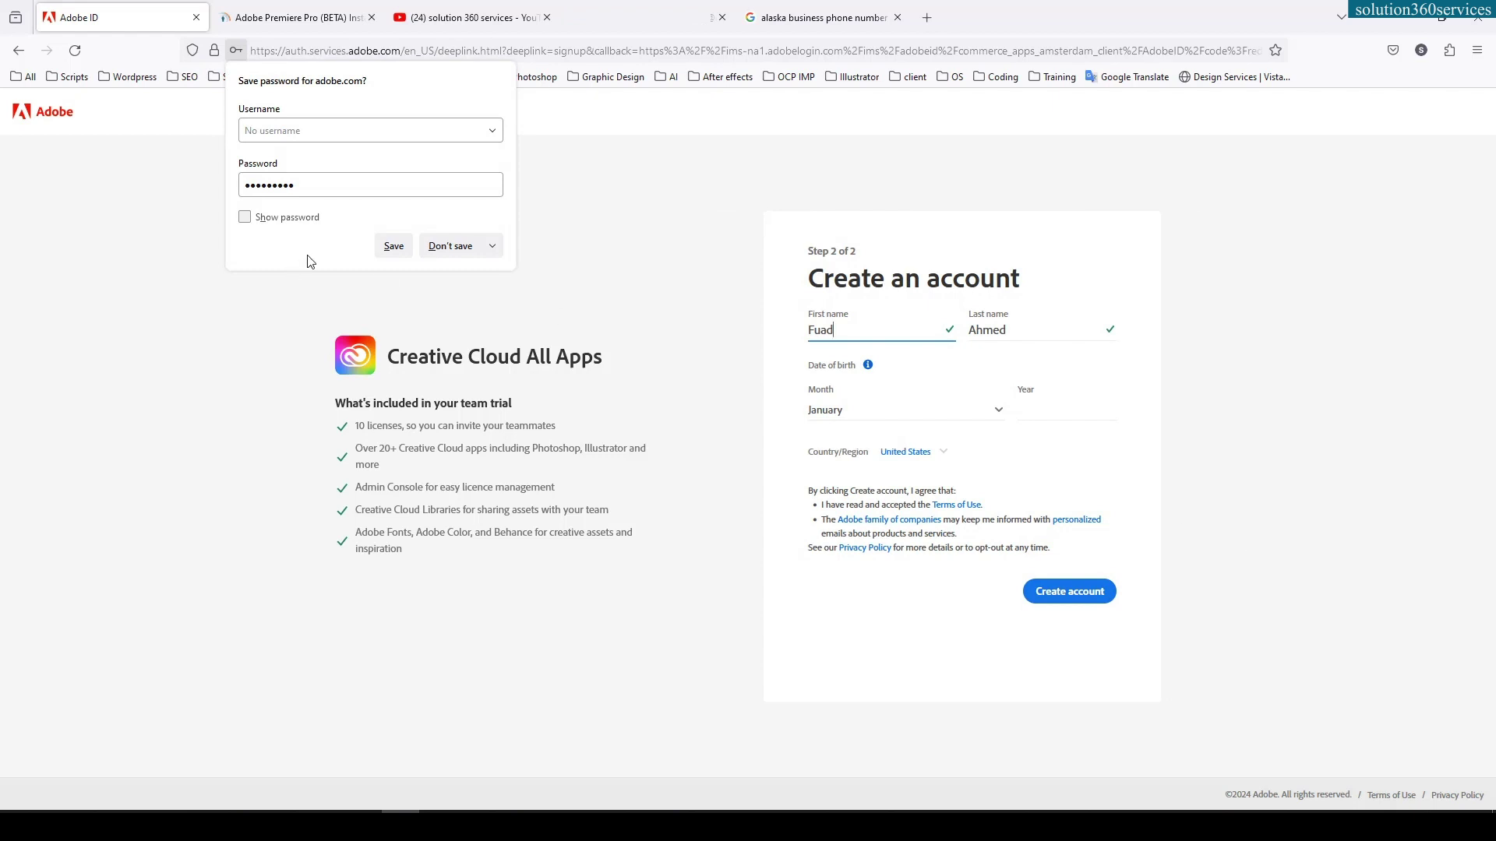
Decline saving the password and set the date of birth to January 1990
{"action": "left_click", "coordinate": [420, 251]}
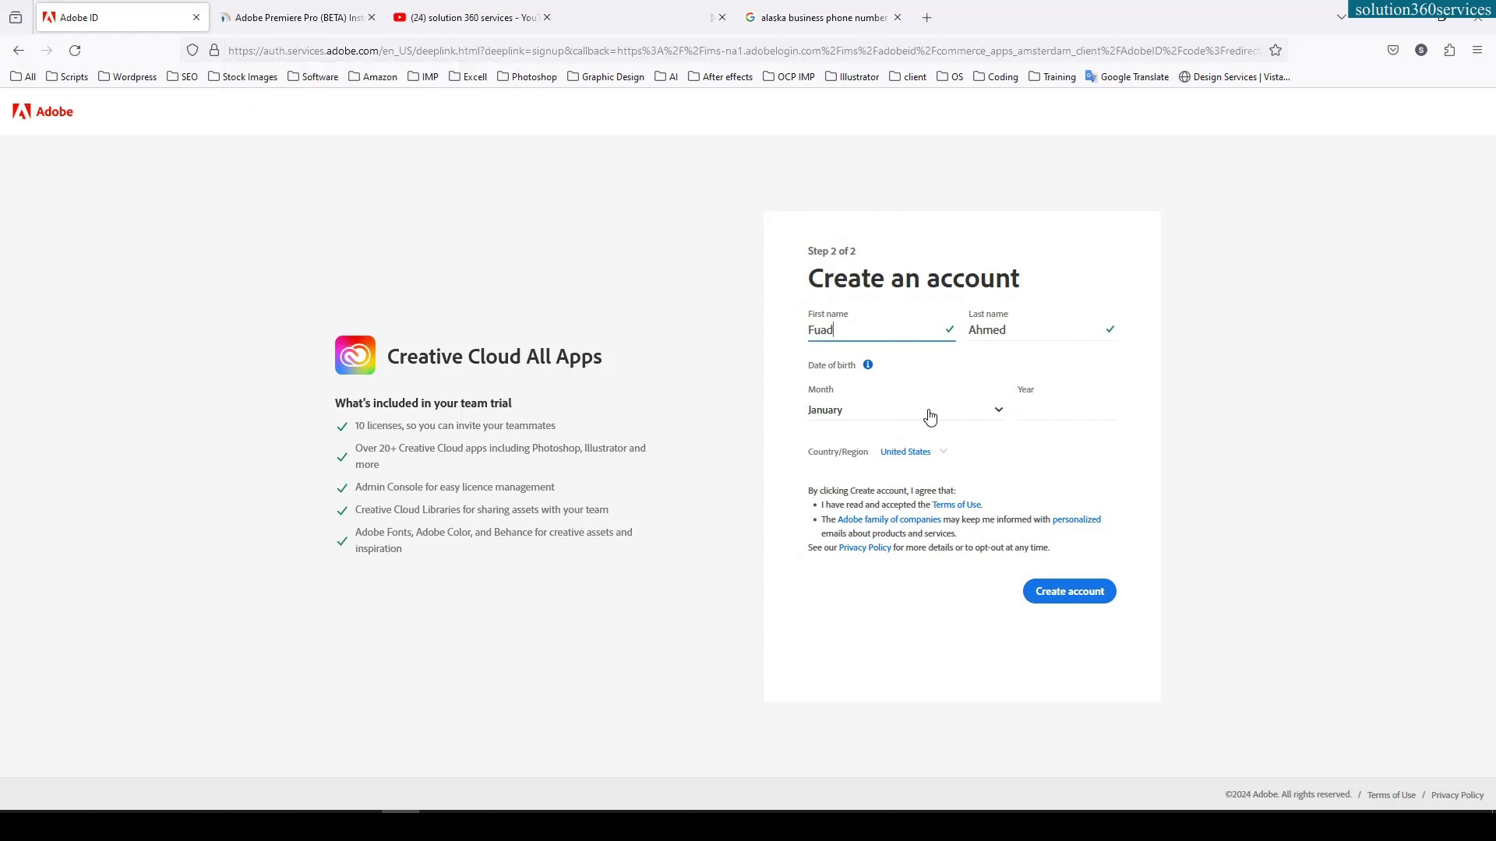
{"action": "left_click", "coordinate": [934, 408]}
{"action": "left_click", "coordinate": [1049, 402]}
{"action": "left_click", "coordinate": [1046, 409]}
{"action": "type", "text": "990"}
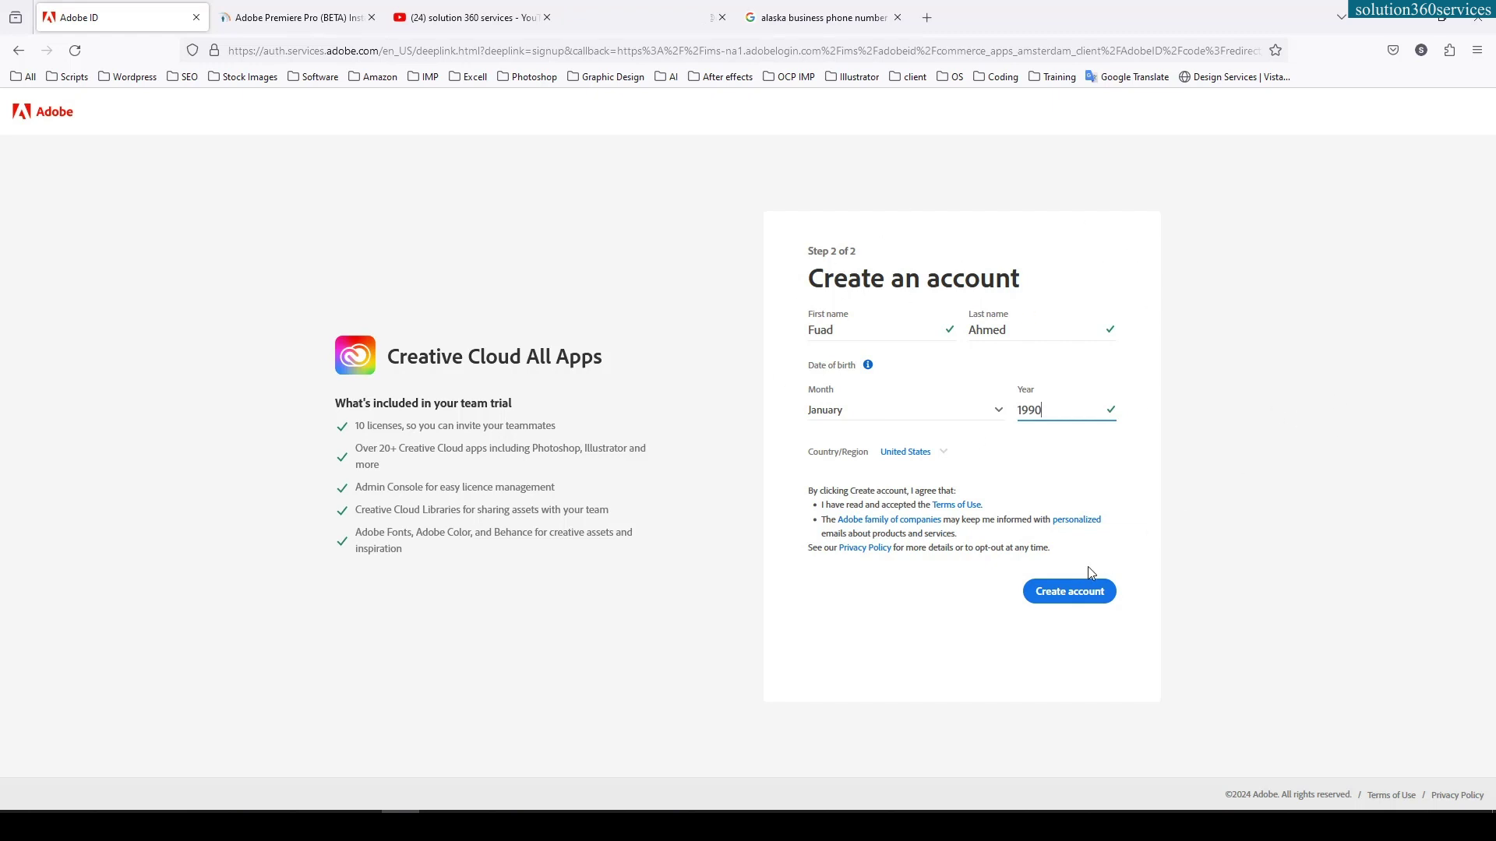
Review the tutorial's sign-up step, then submit with Create account
{"action": "left_click", "coordinate": [312, 18]}
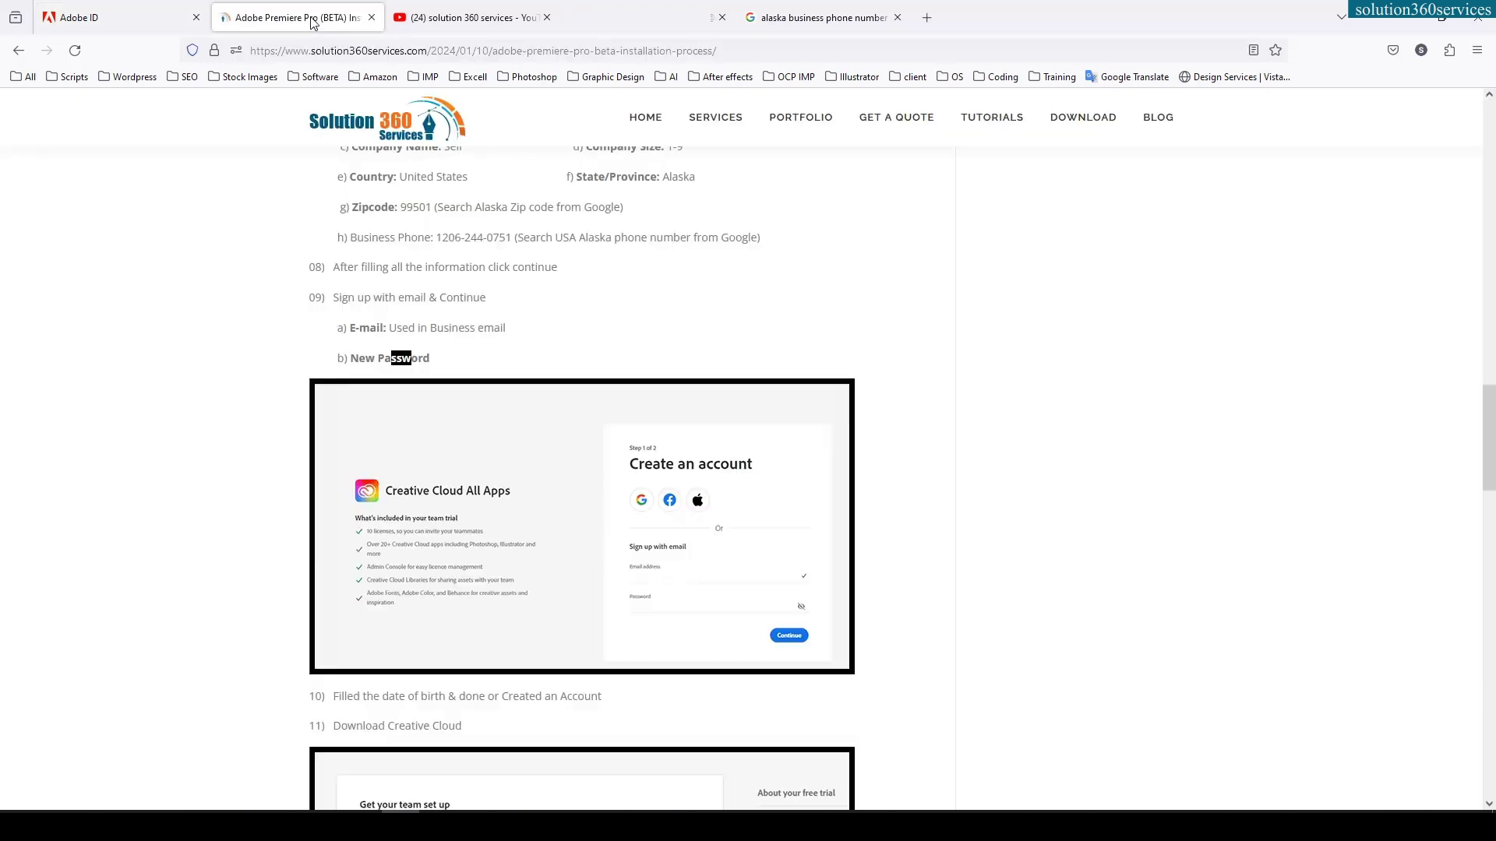
{"action": "scroll", "coordinate": [927, 542], "scroll_direction": "down", "scroll_amount": 4}
{"action": "scroll", "coordinate": [928, 543], "scroll_direction": "down", "scroll_amount": 1}
{"action": "scroll", "coordinate": [926, 542], "scroll_direction": "up", "scroll_amount": 1}
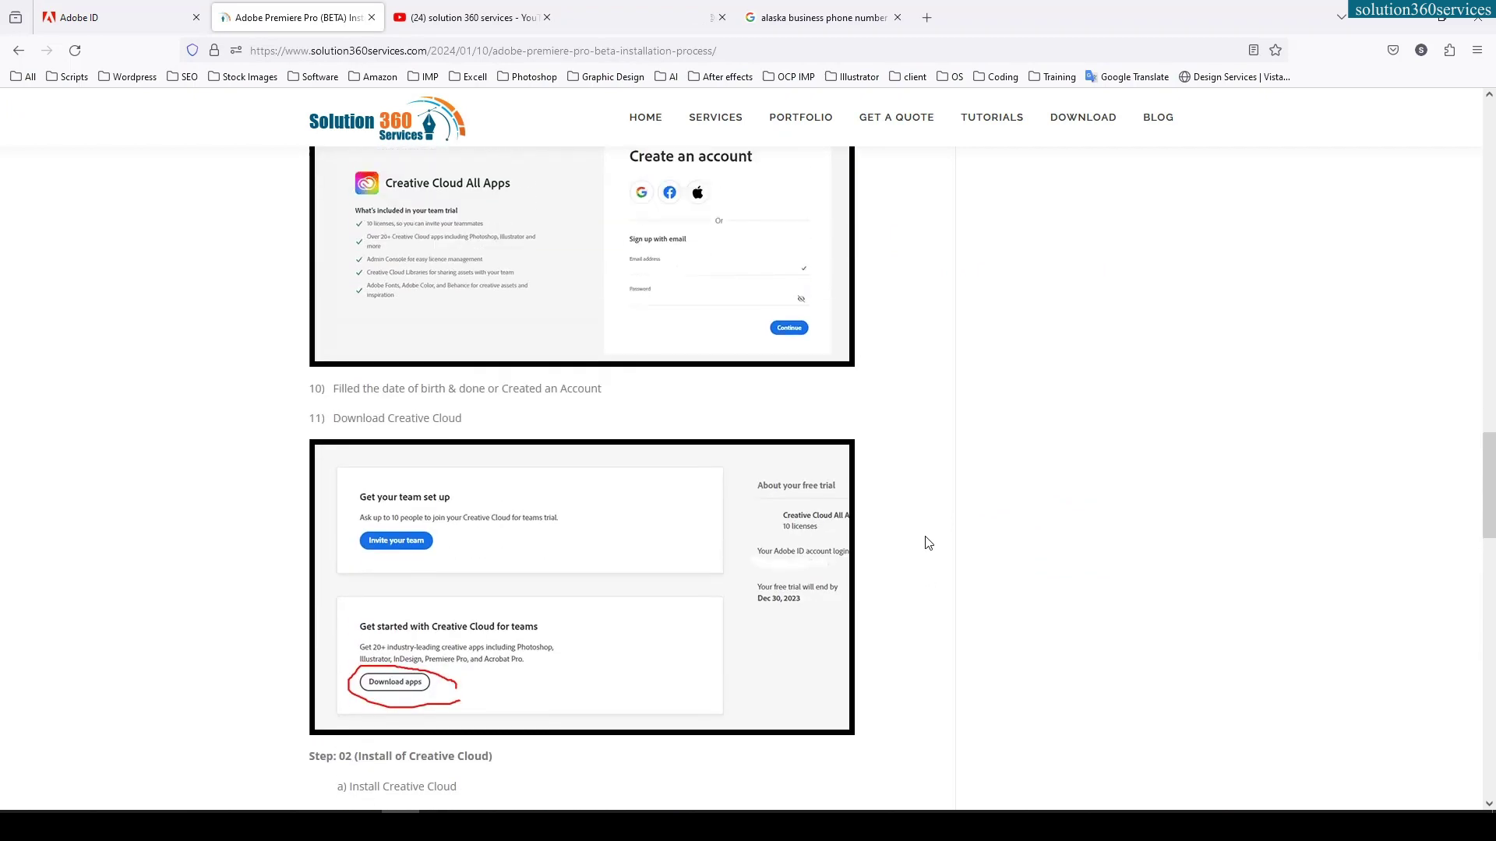
{"action": "scroll", "coordinate": [926, 542], "scroll_direction": "up", "scroll_amount": 2}
{"action": "left_click", "coordinate": [75, 18]}
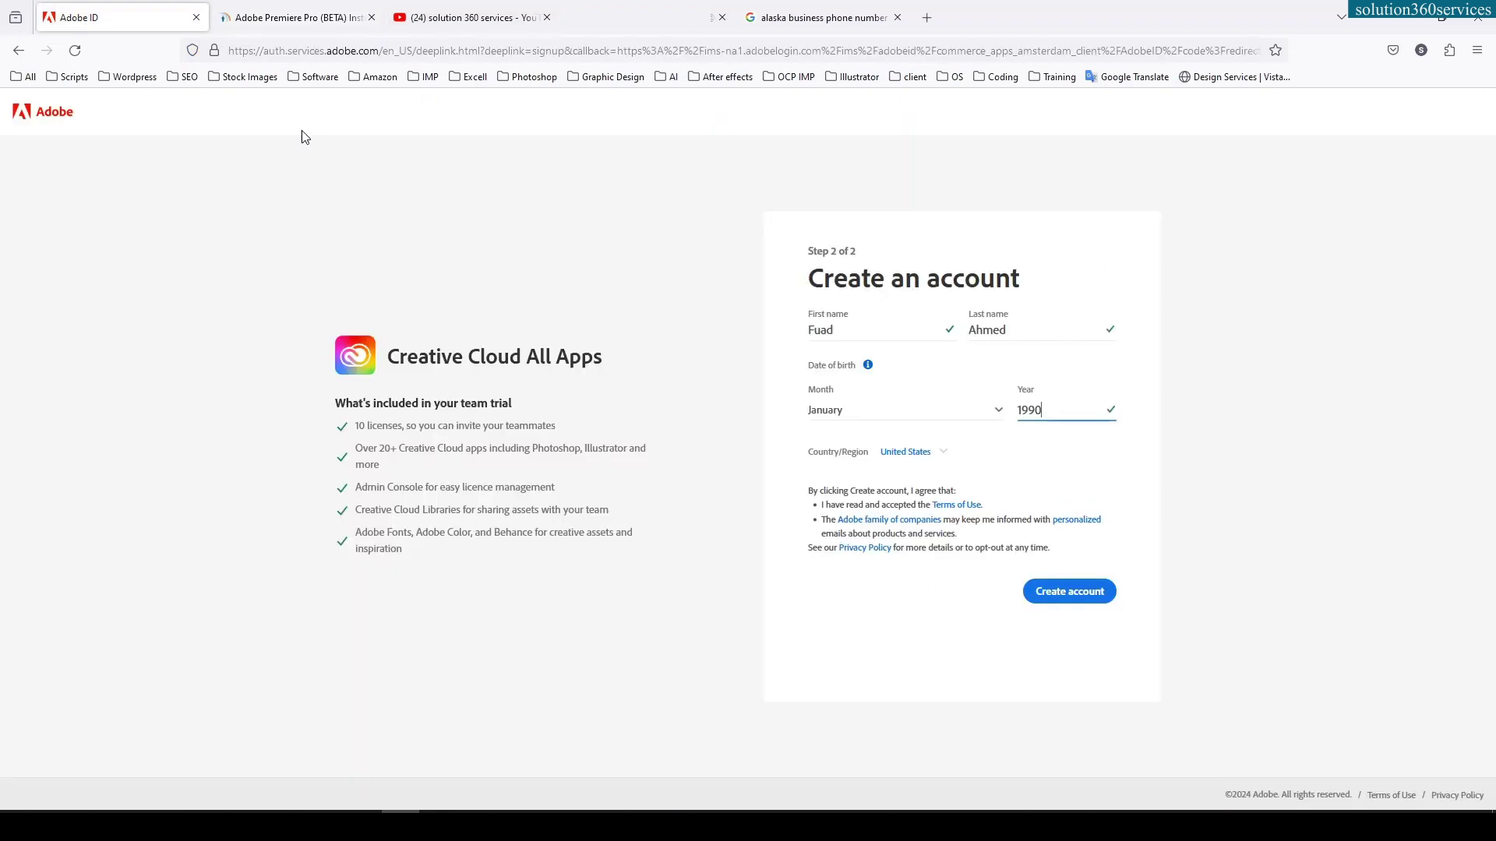
{"action": "left_click", "coordinate": [1071, 598]}
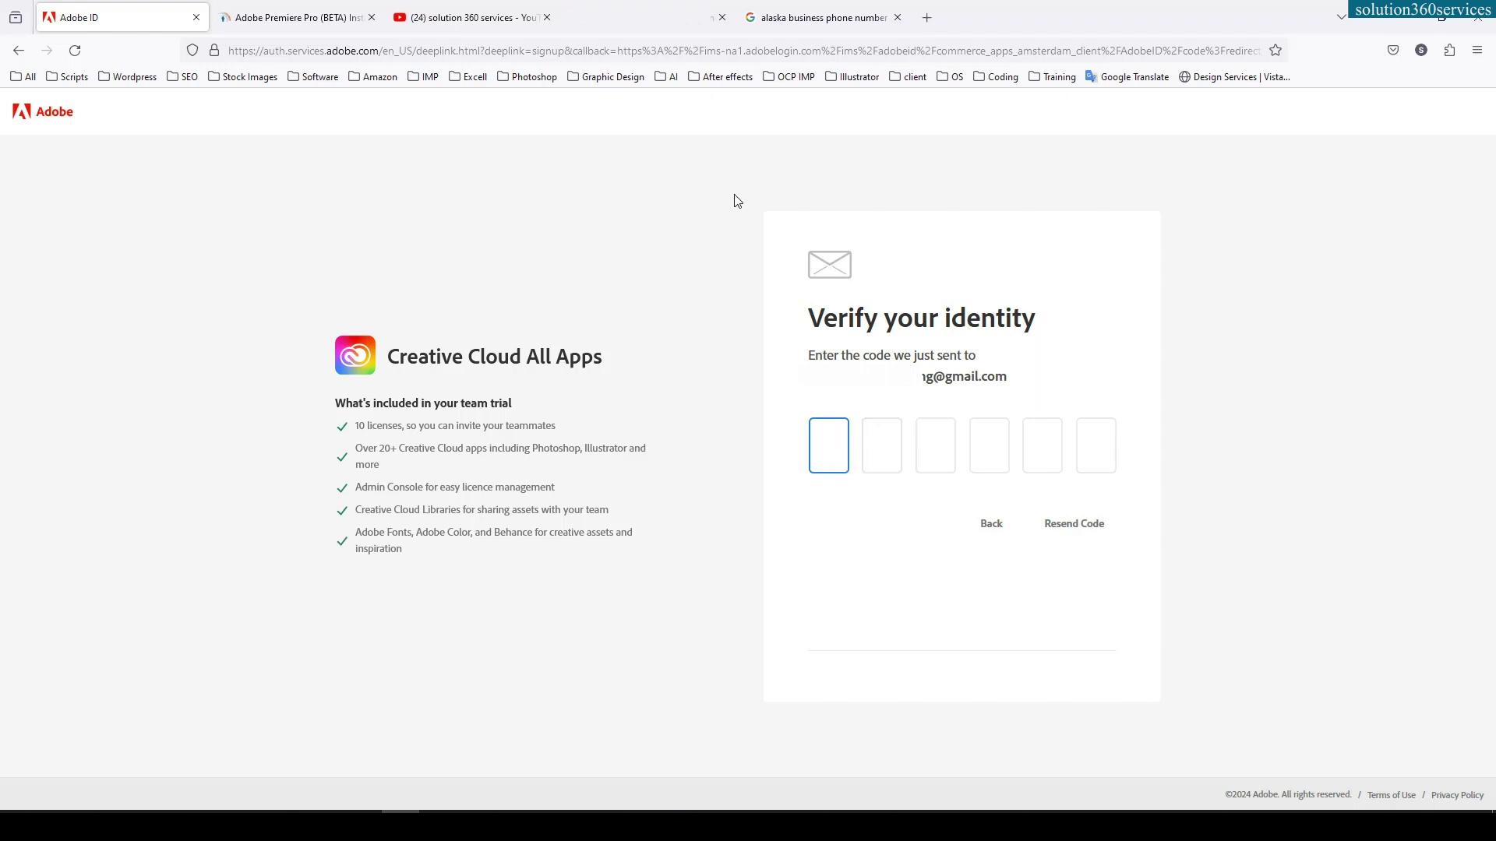
Open the 'Welcome to Adobe' email in Gmail and follow its confirmation link
{"action": "left_click", "coordinate": [634, 20]}
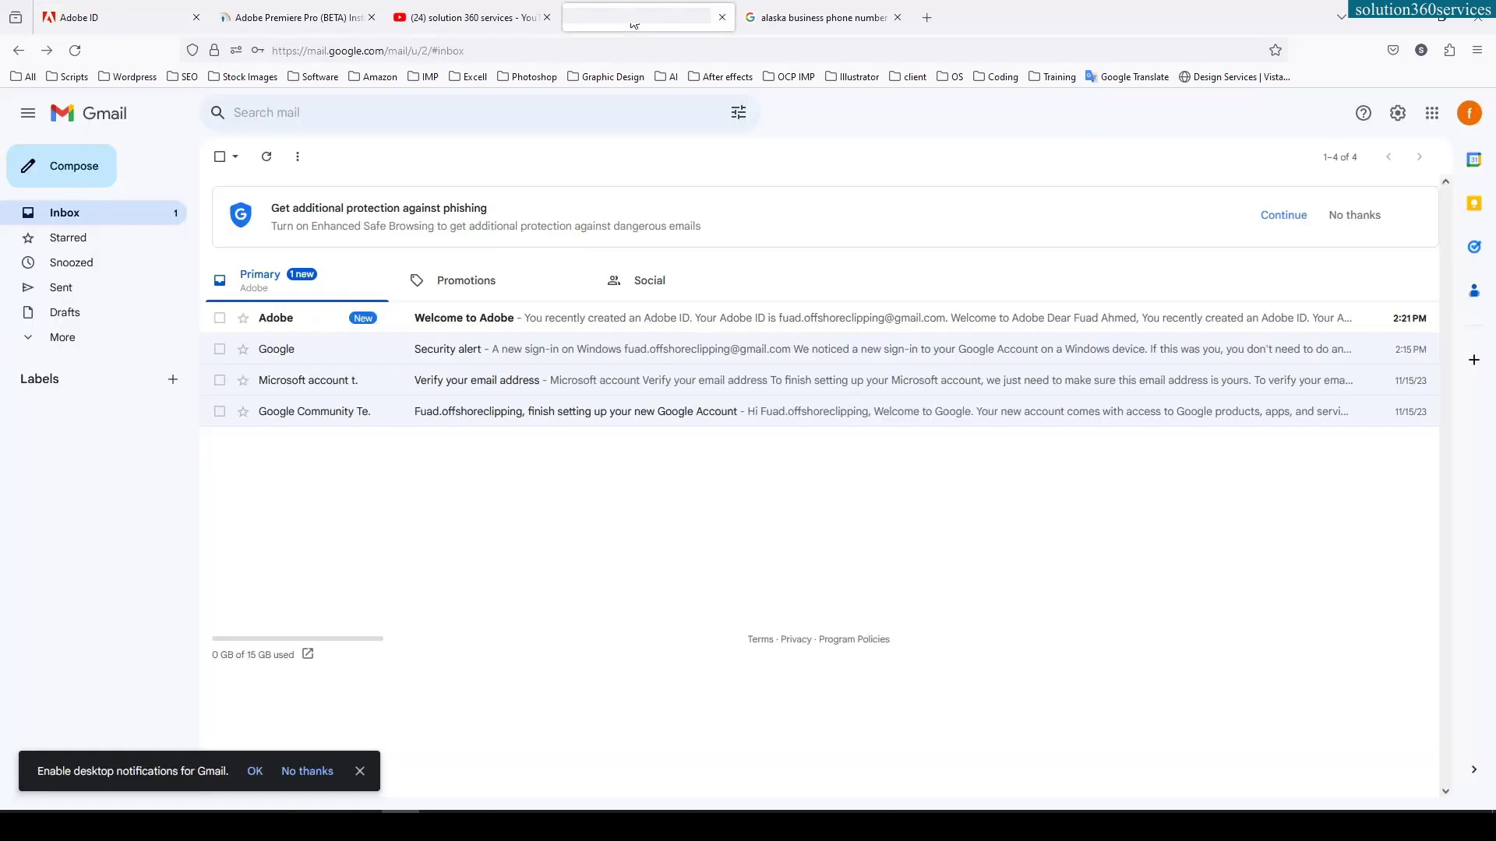
{"action": "left_click", "coordinate": [470, 327]}
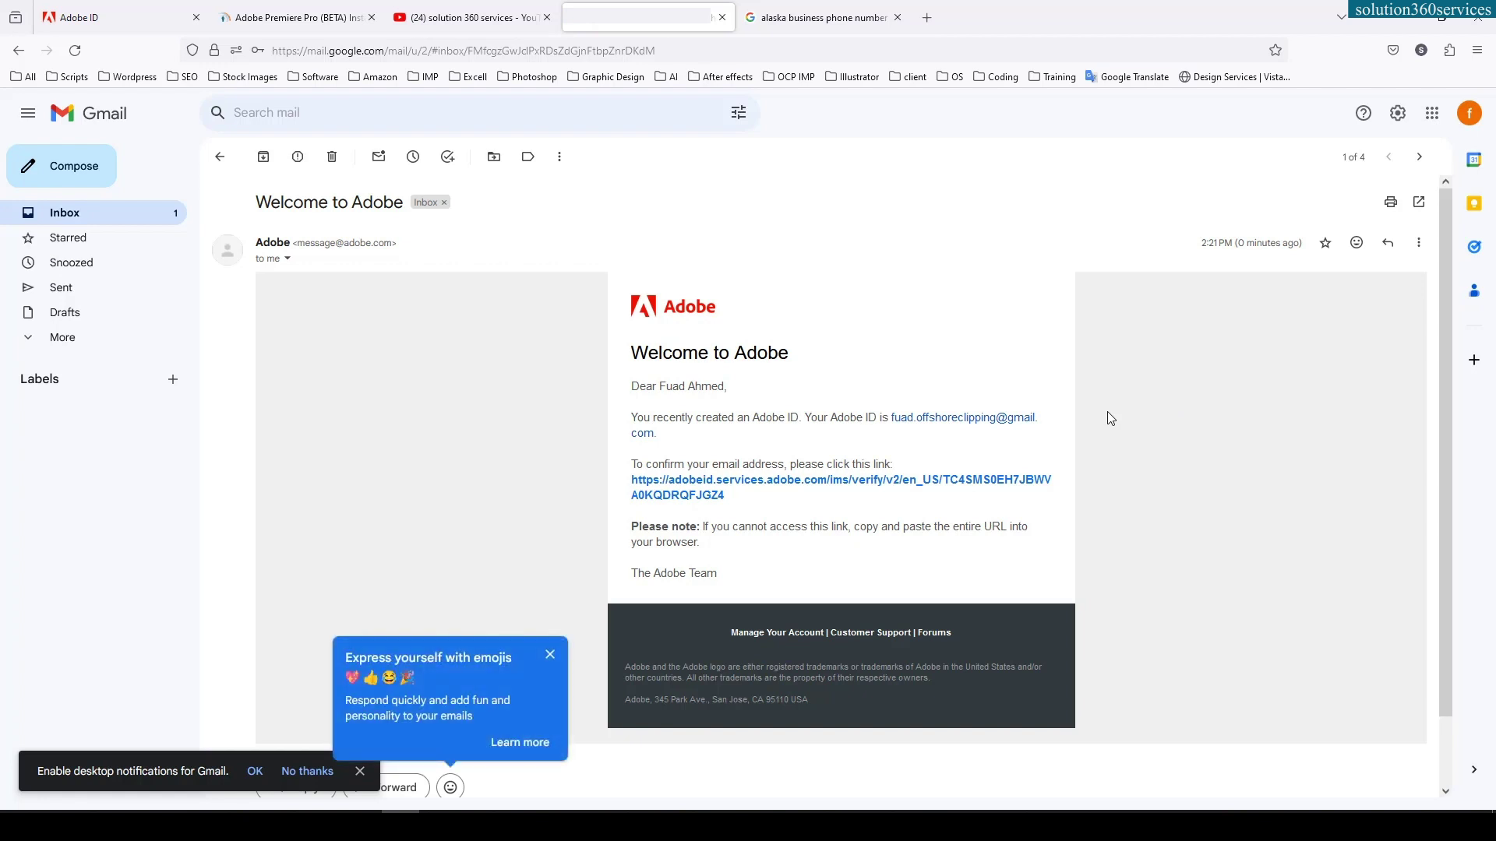
{"action": "scroll", "coordinate": [1110, 418], "scroll_direction": "down", "scroll_amount": 1}
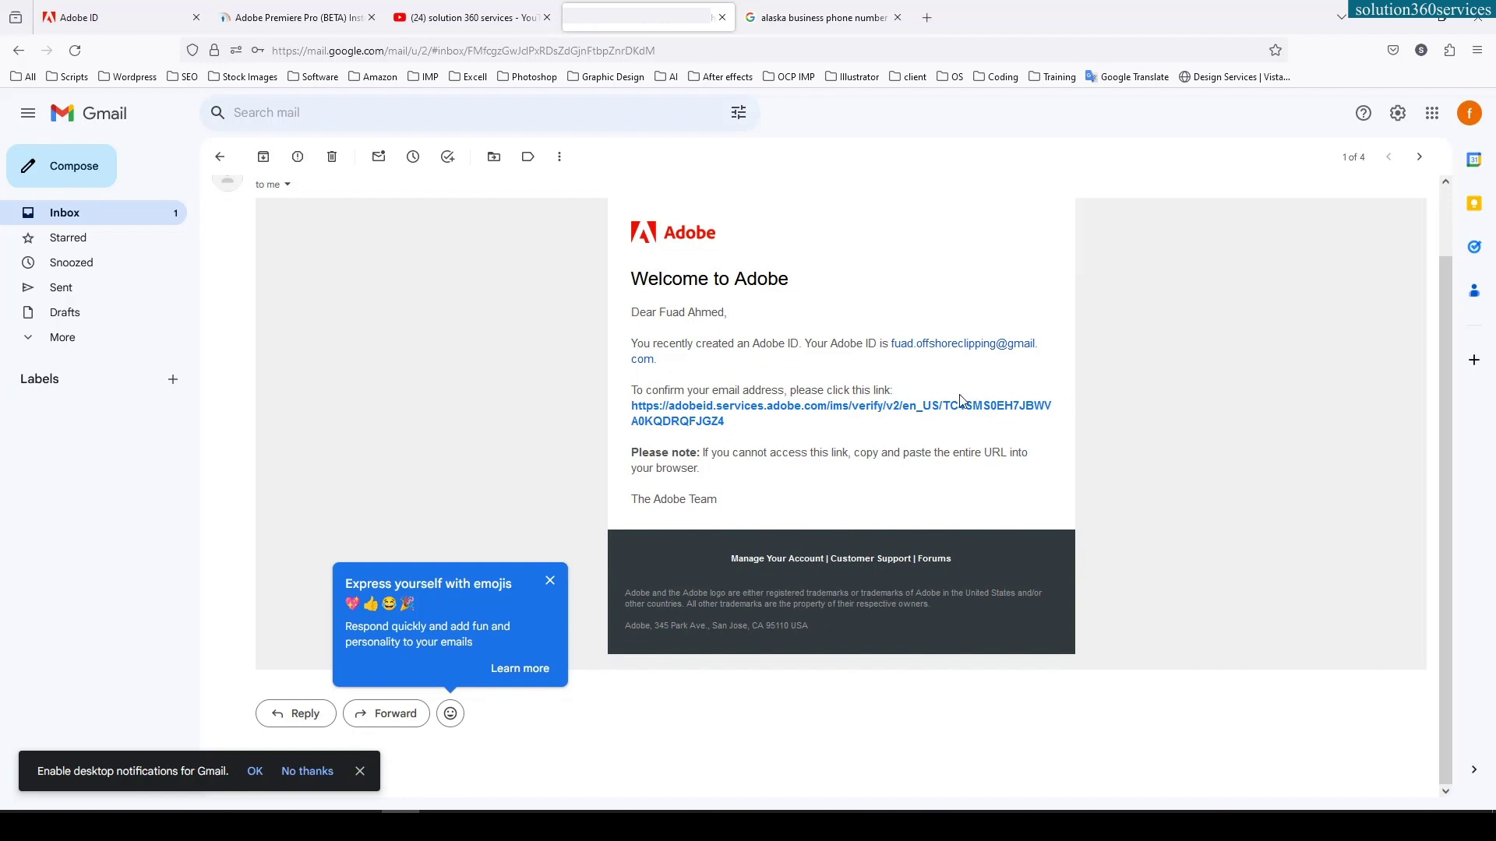
{"action": "left_click", "coordinate": [910, 419]}
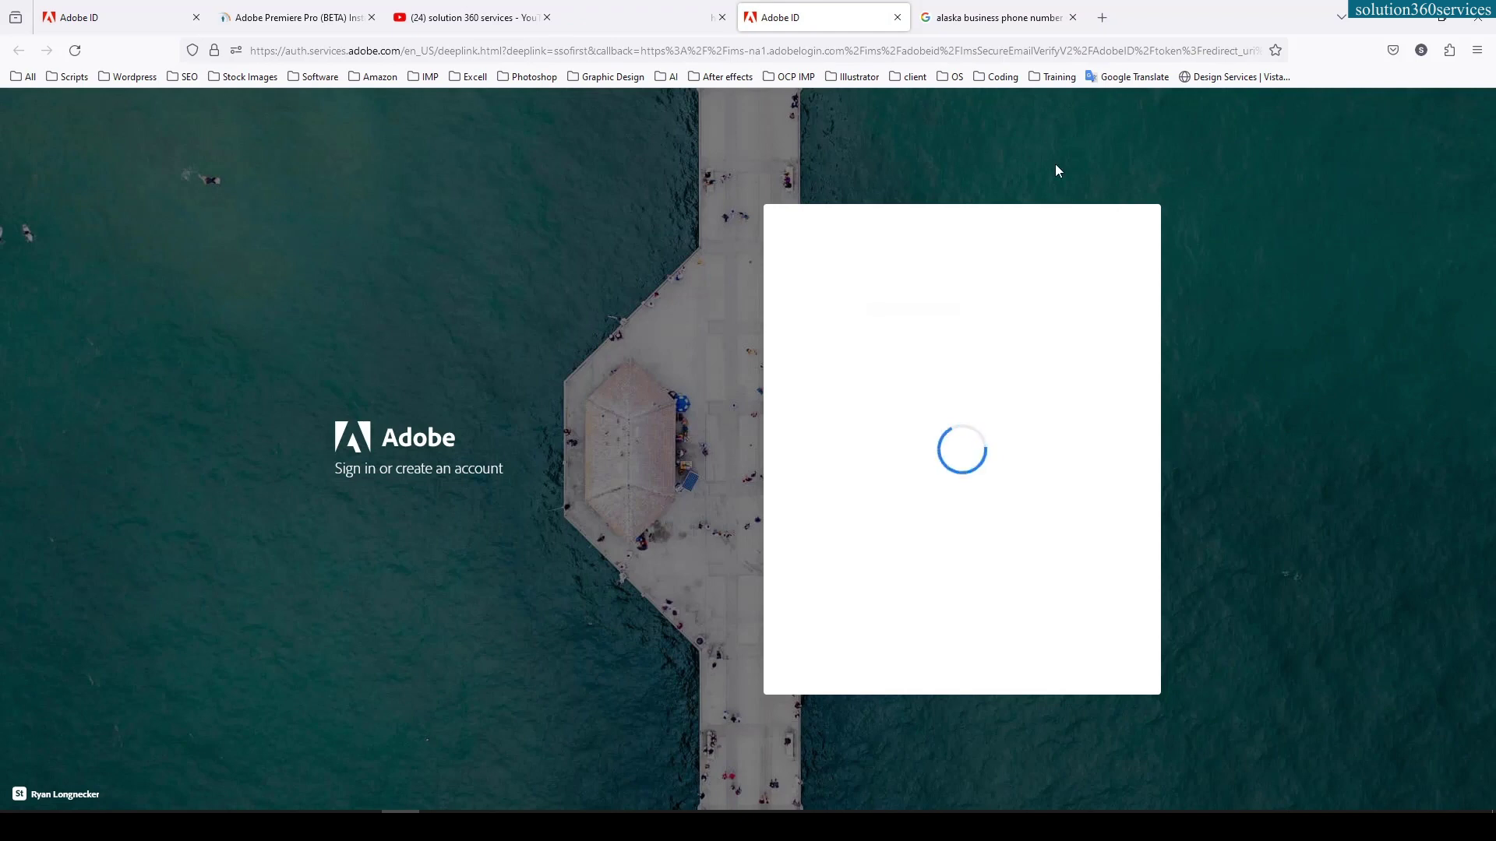
Sign in with the saved password, keeping Stay signed in on, to verify the email
{"action": "left_click", "coordinate": [1103, 236]}
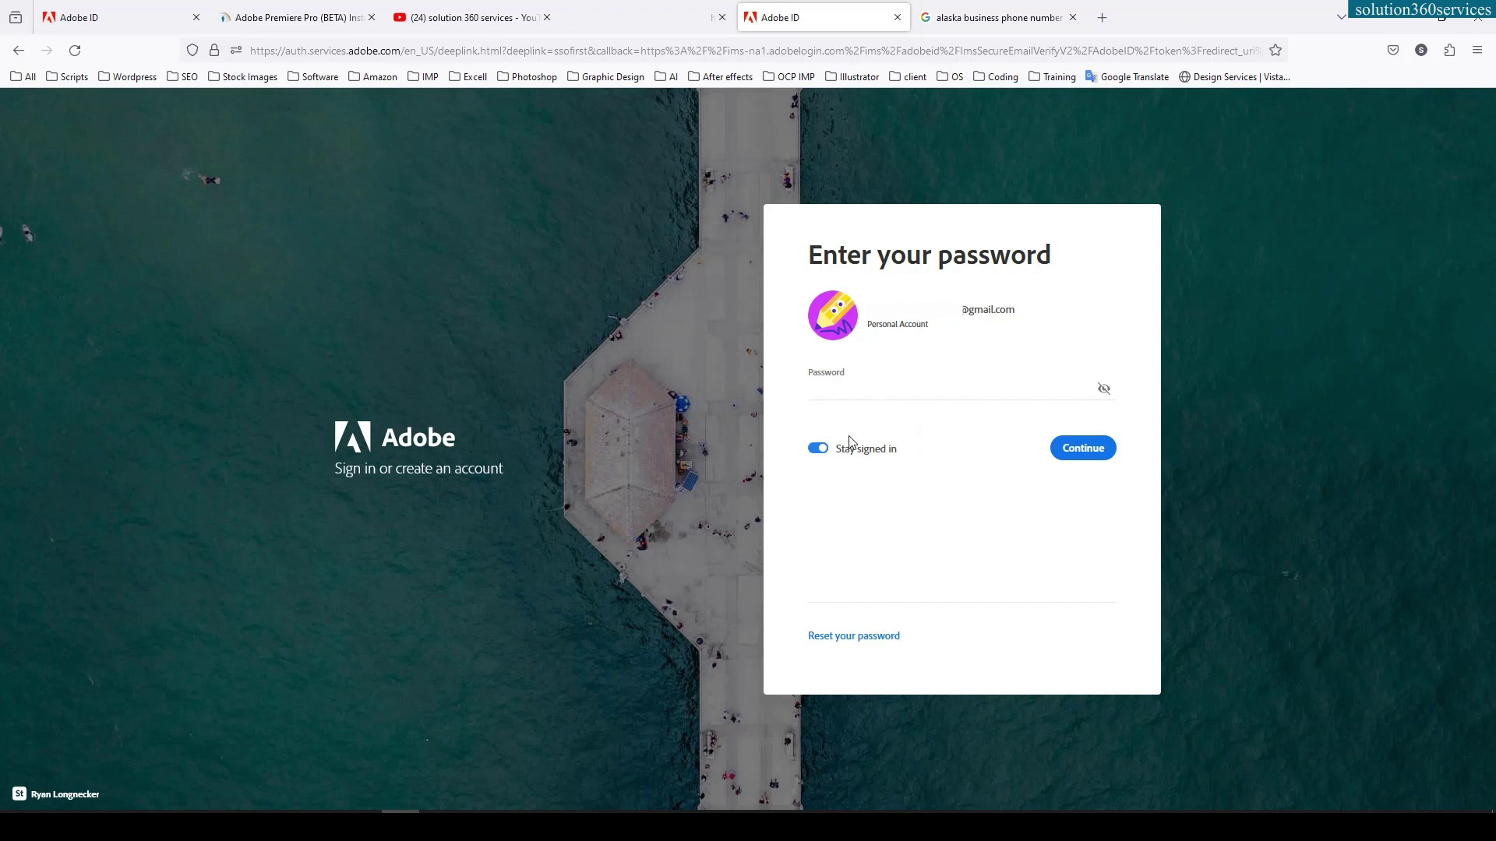
{"action": "left_click", "coordinate": [852, 384]}
{"action": "left_click", "coordinate": [888, 409]}
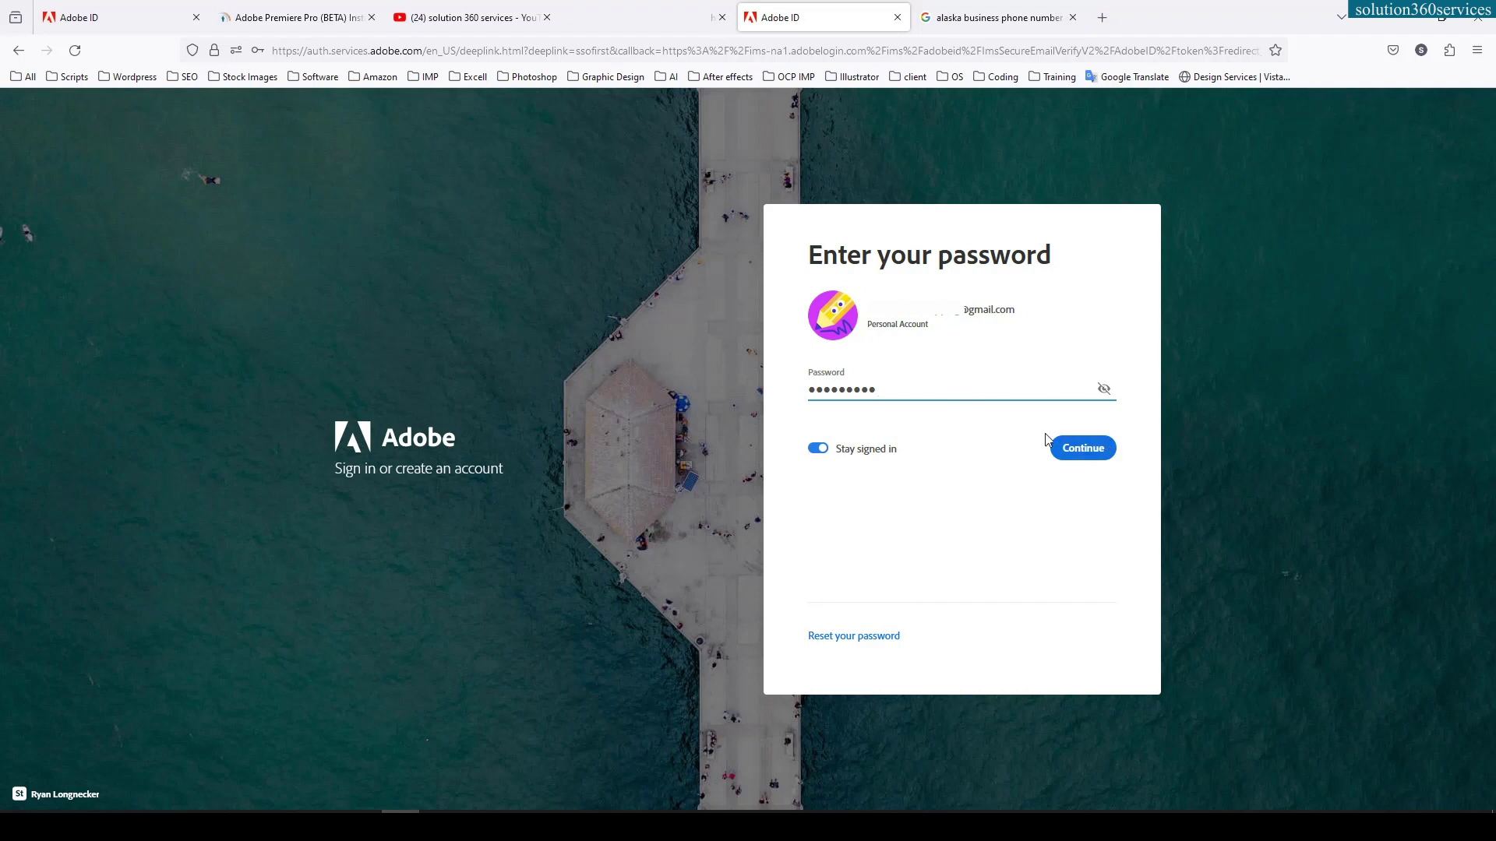
{"action": "left_click", "coordinate": [1083, 449]}
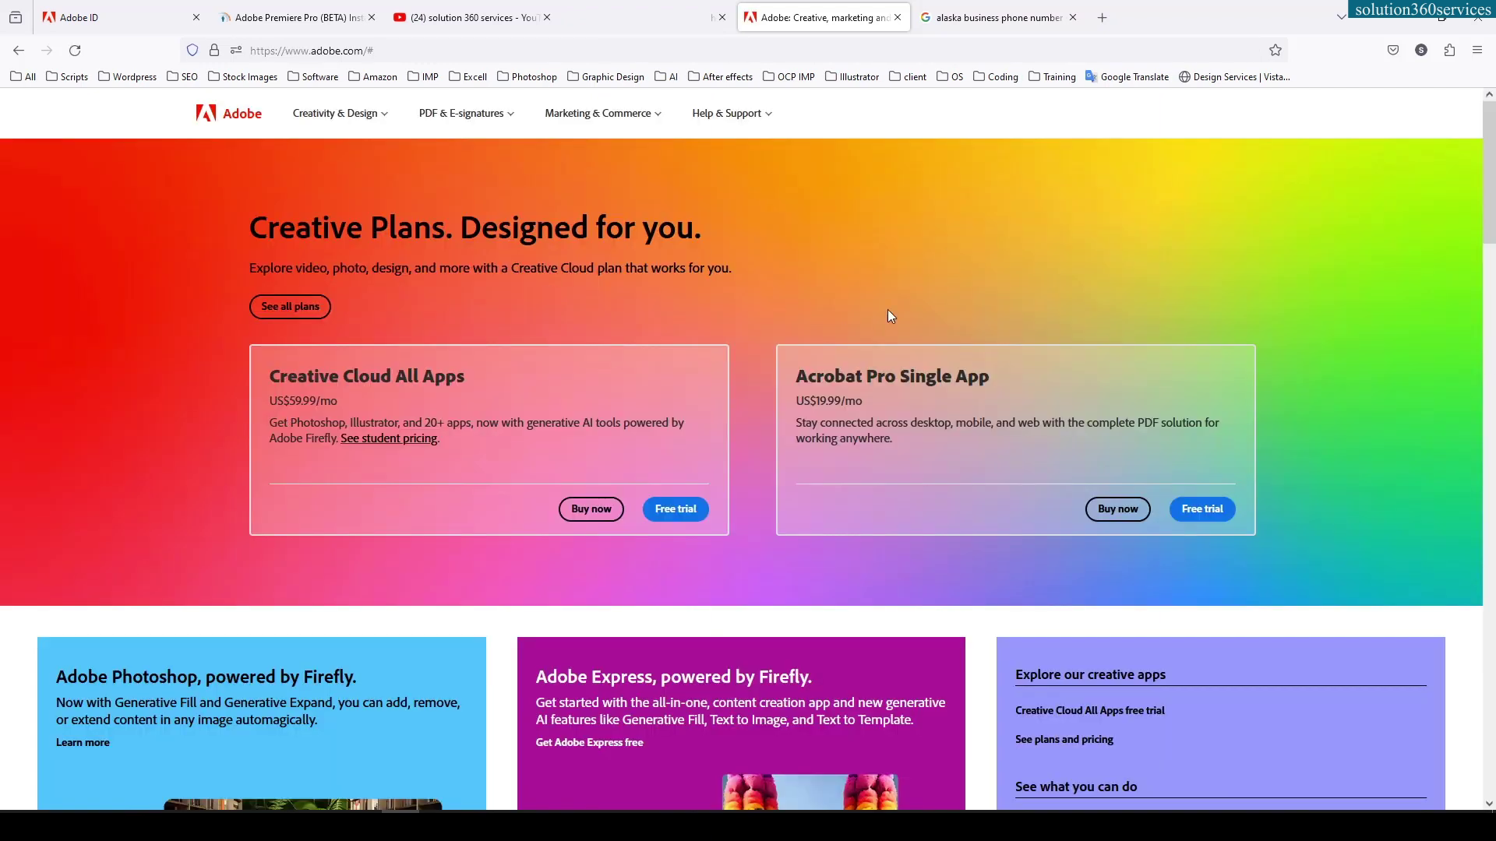
Copy the code from Adobe's Verification code email and paste it into the identity check boxes
{"action": "left_click", "coordinate": [897, 17]}
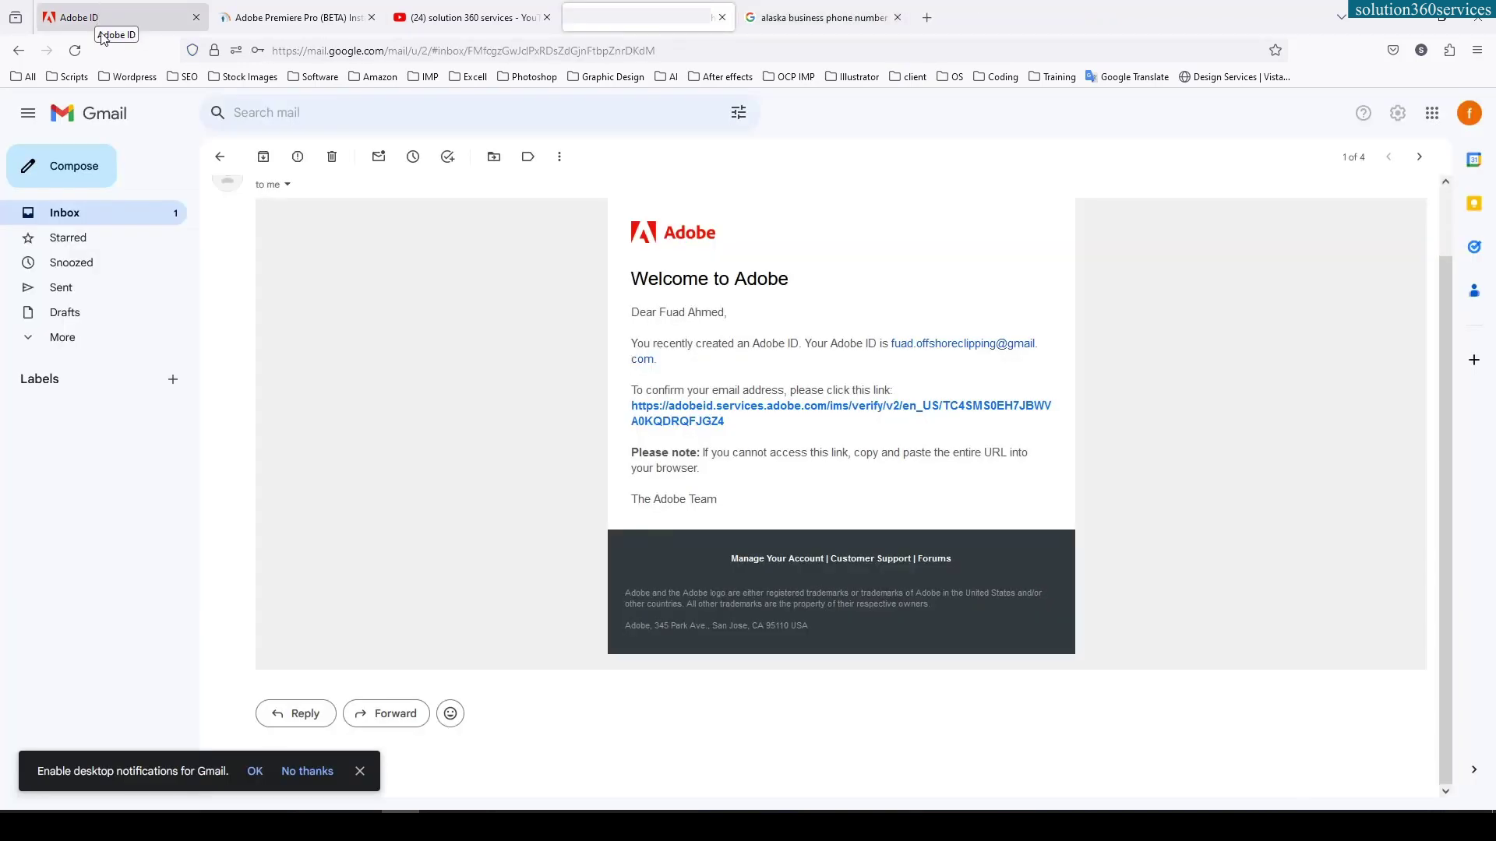
{"action": "left_click", "coordinate": [144, 215]}
{"action": "left_click", "coordinate": [455, 319]}
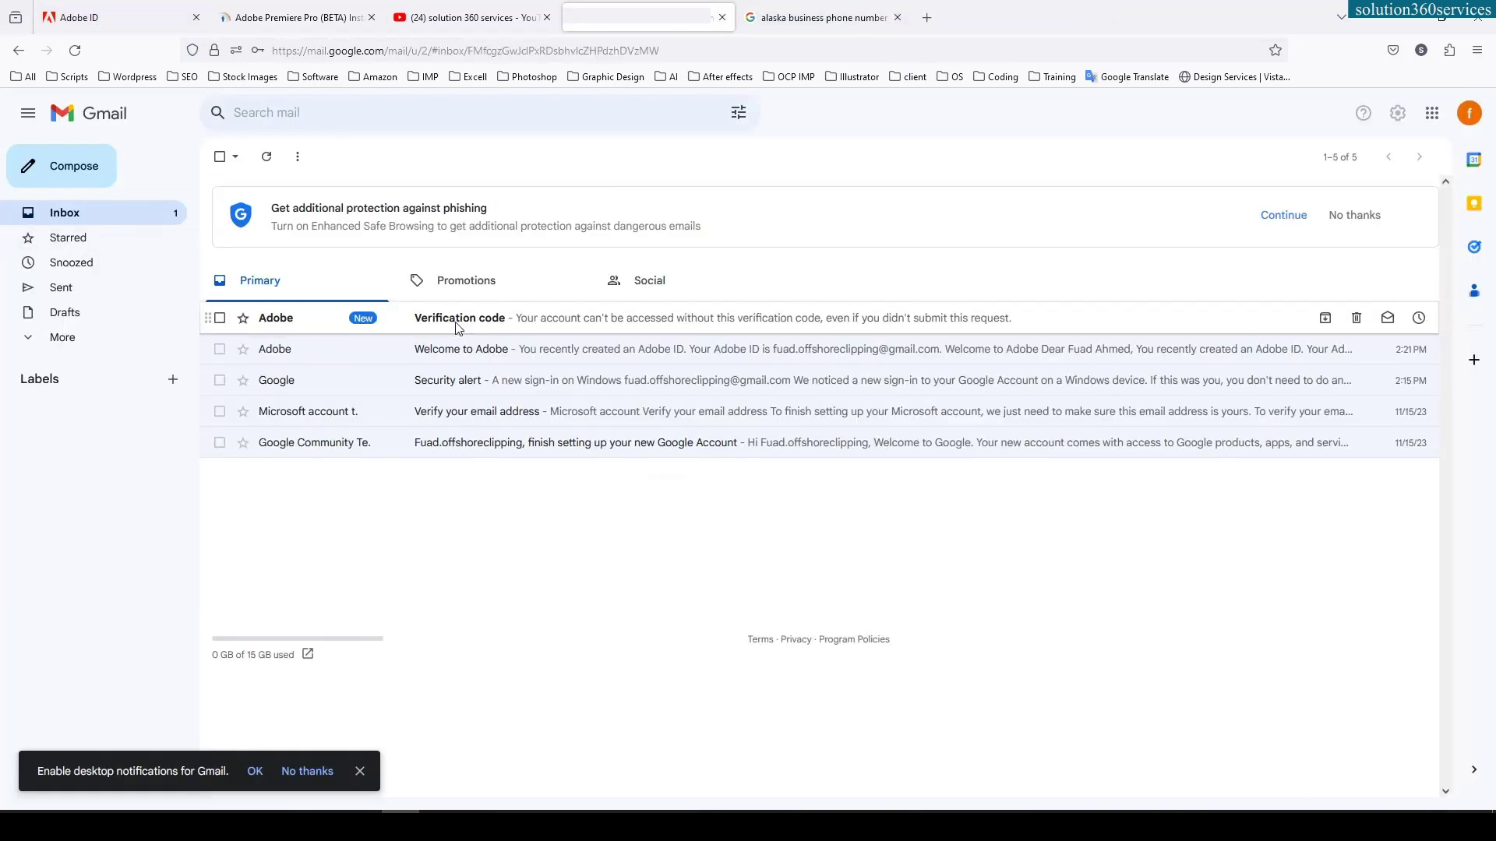
{"action": "double_click", "coordinate": [686, 438]}
{"action": "key", "text": "ctrl+c"}
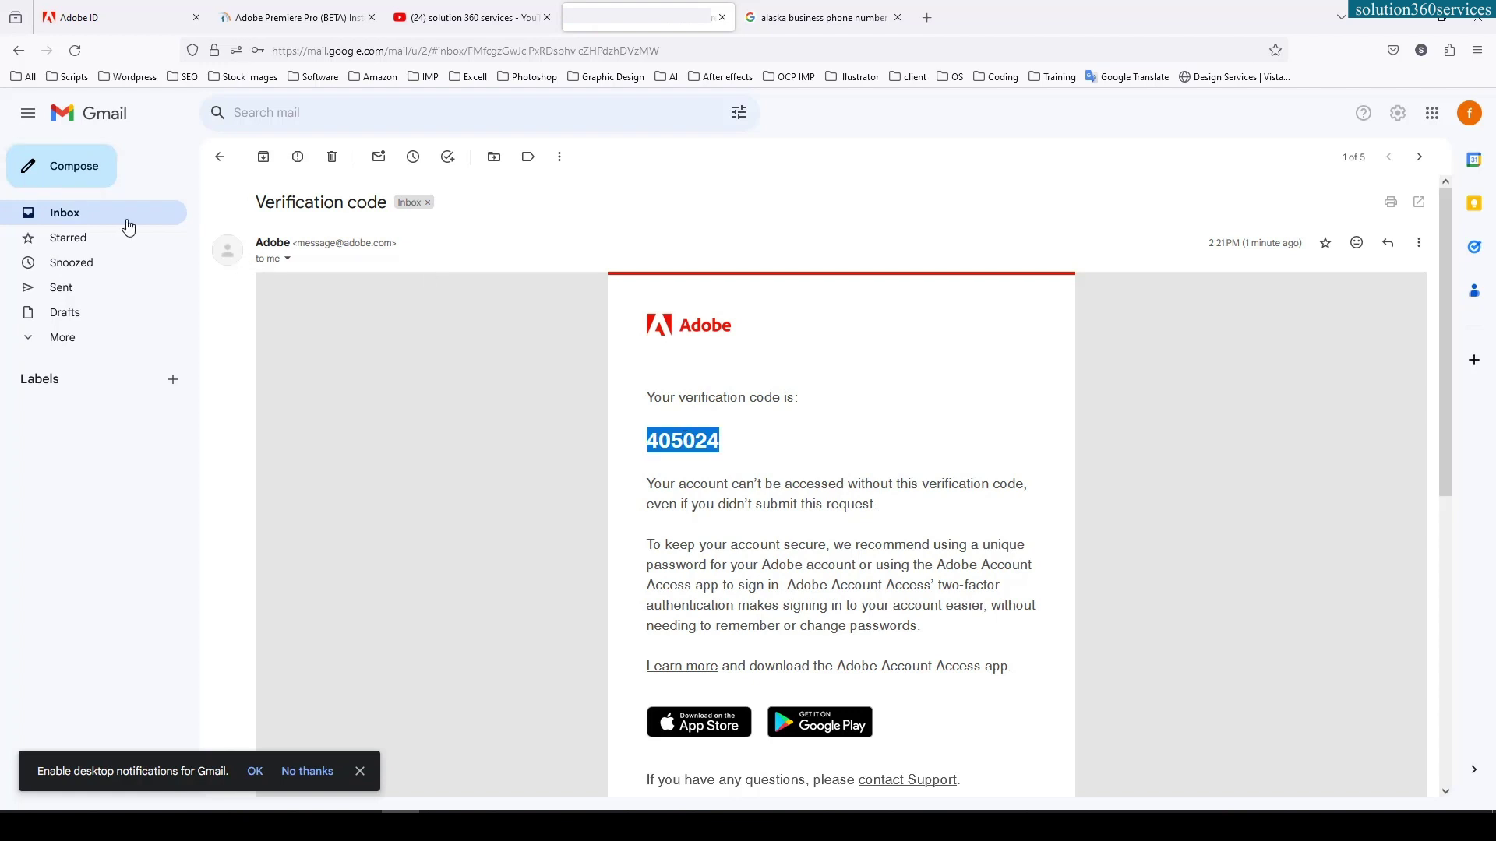
{"action": "left_click", "coordinate": [131, 15]}
{"action": "key", "text": "ctrl+v"}
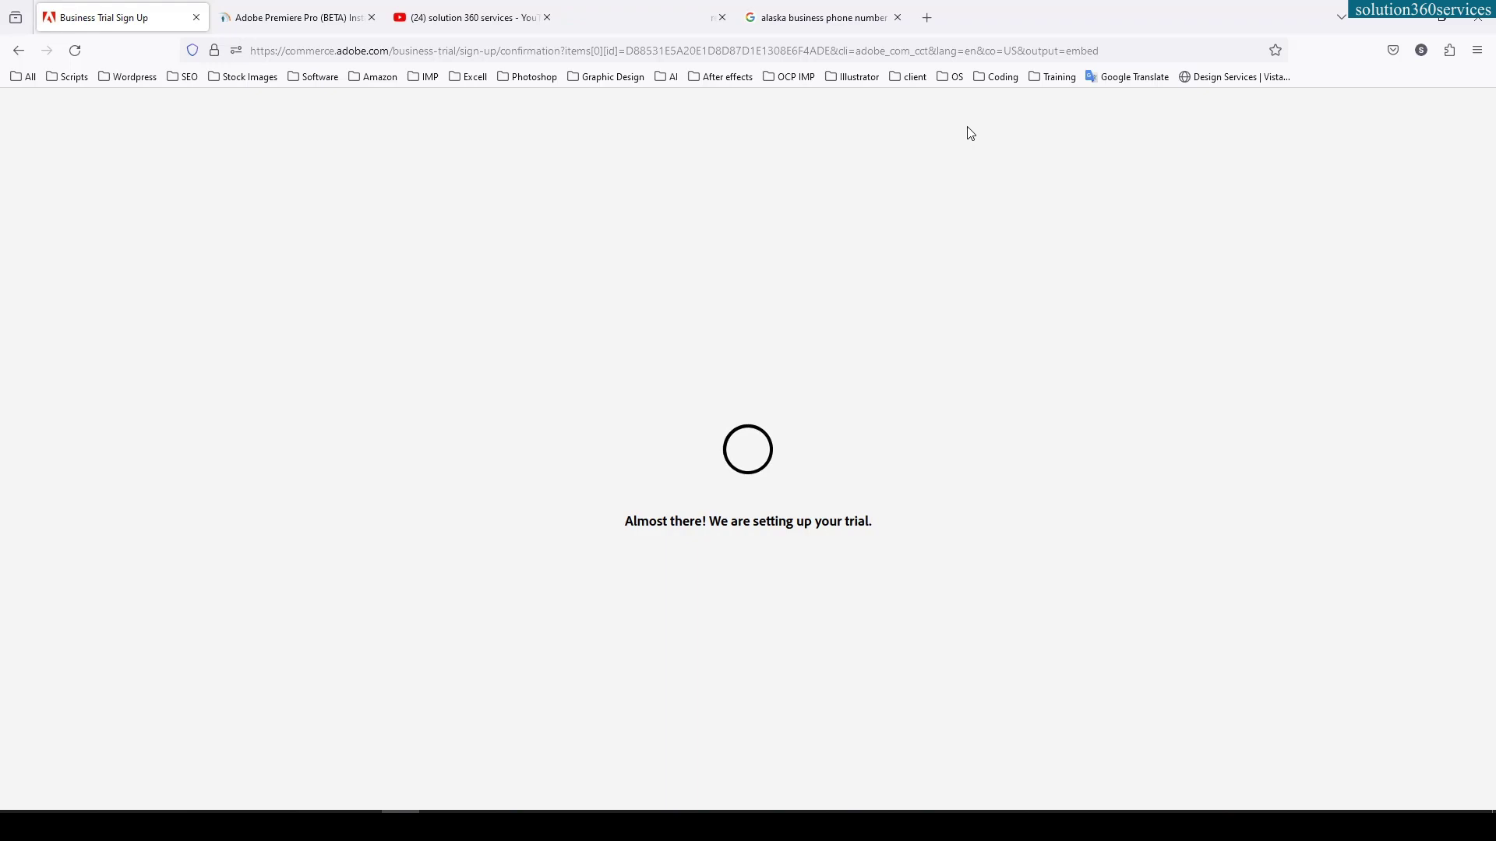
Read the Adobe Admin Console rights email in Gmail and go back to the inbox
{"action": "left_click", "coordinate": [710, 18]}
{"action": "left_click", "coordinate": [75, 210]}
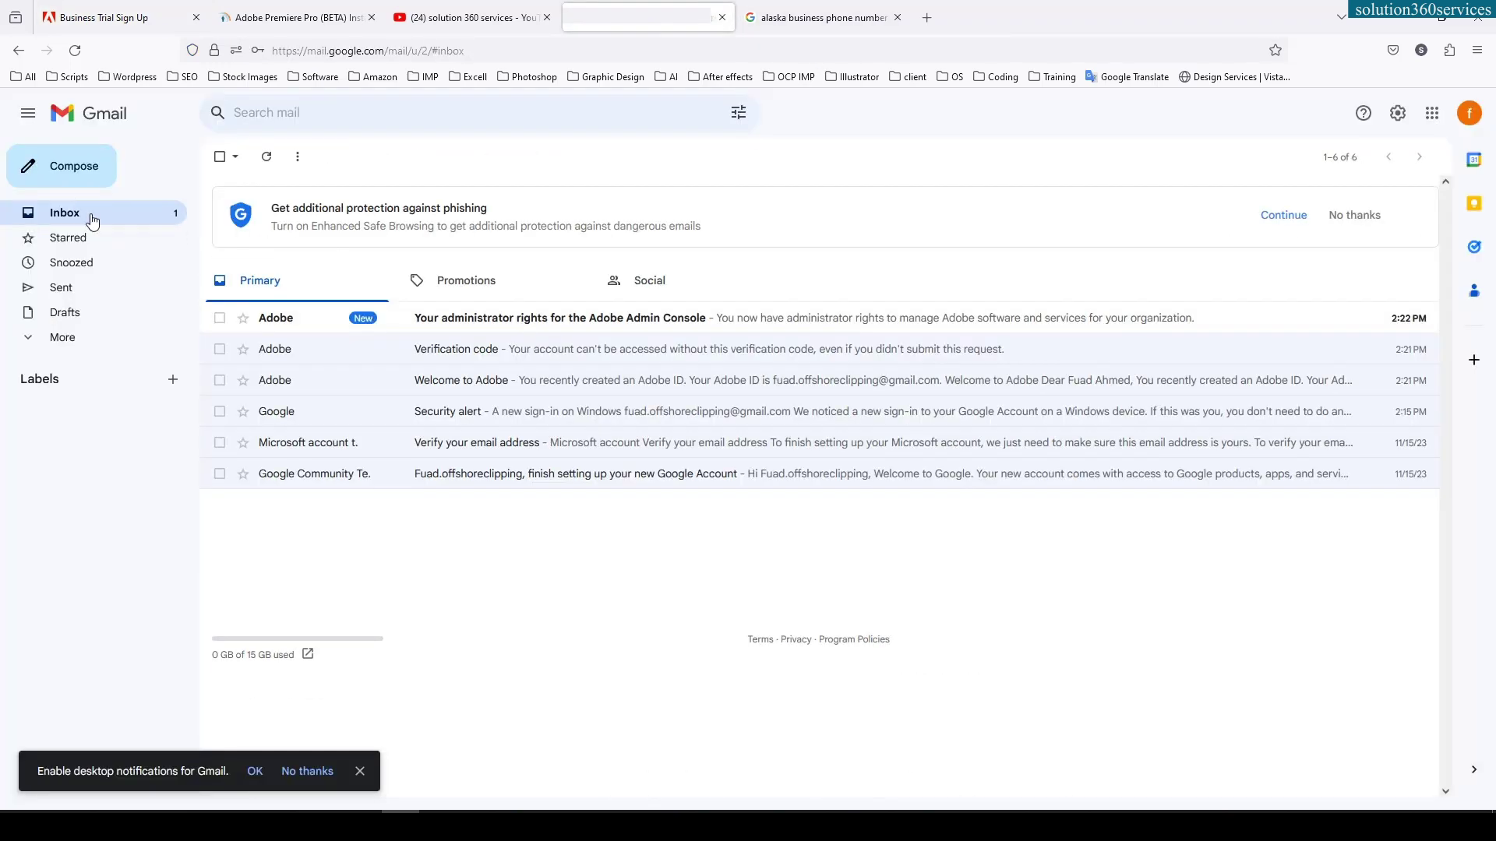
{"action": "left_click", "coordinate": [612, 328]}
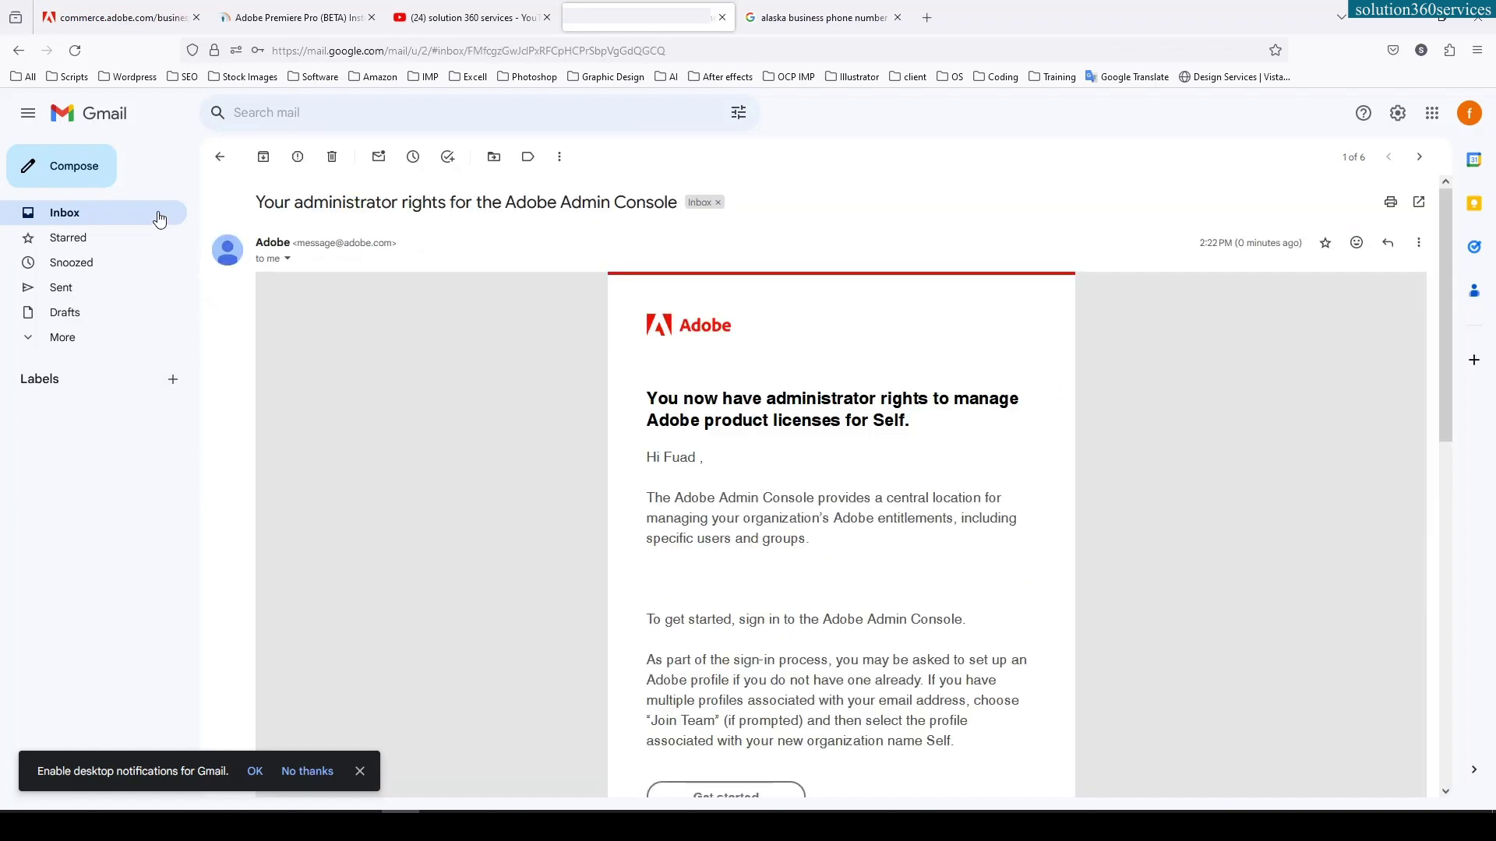
{"action": "left_click", "coordinate": [158, 218]}
Review the tutorial's download step, then choose Download apps on the free-trial confirmation page
{"action": "left_click", "coordinate": [119, 18]}
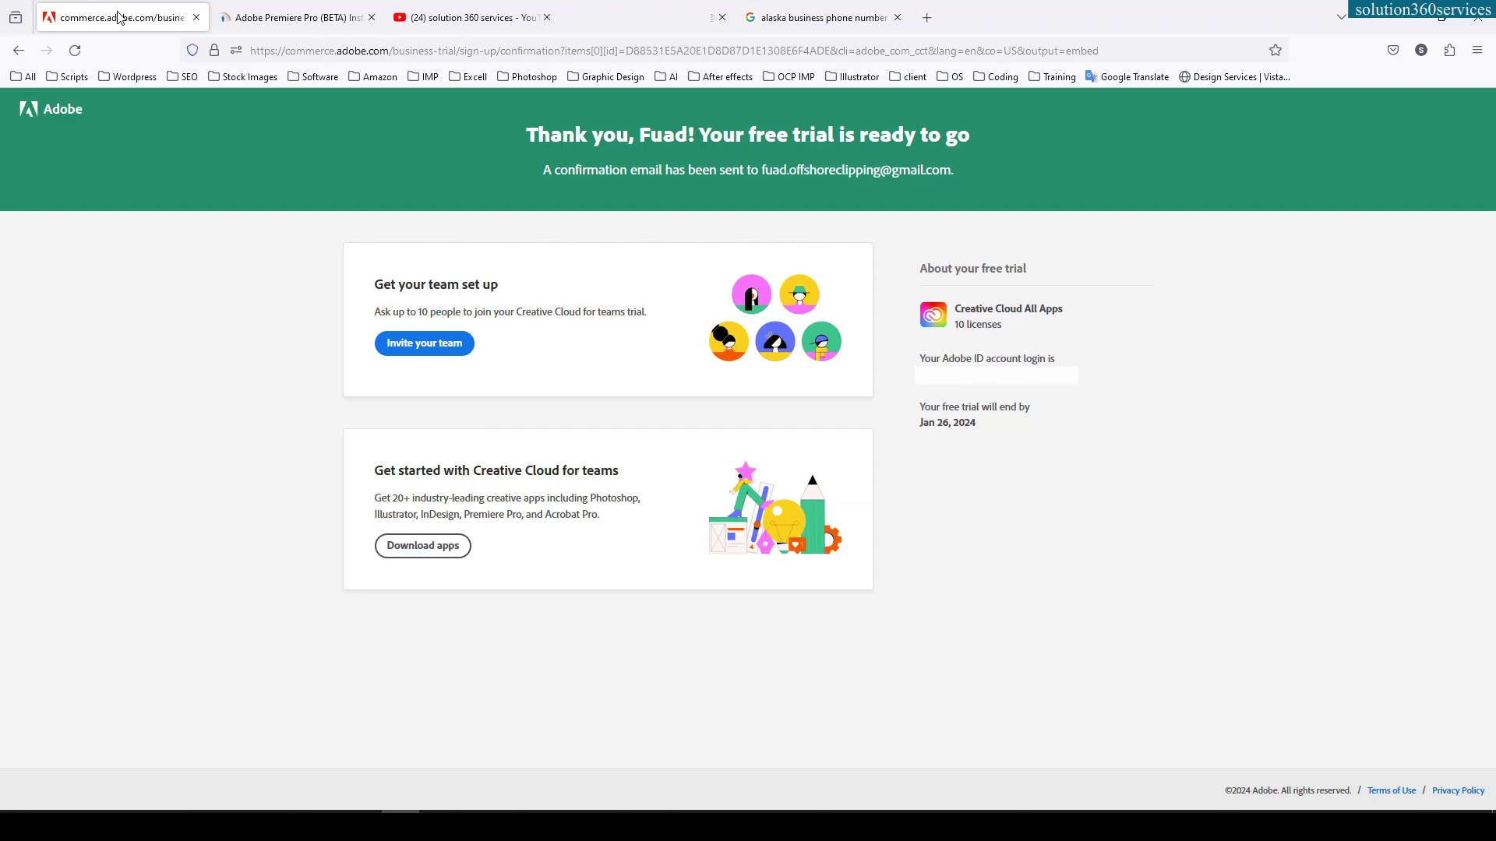
{"action": "left_click", "coordinate": [290, 18]}
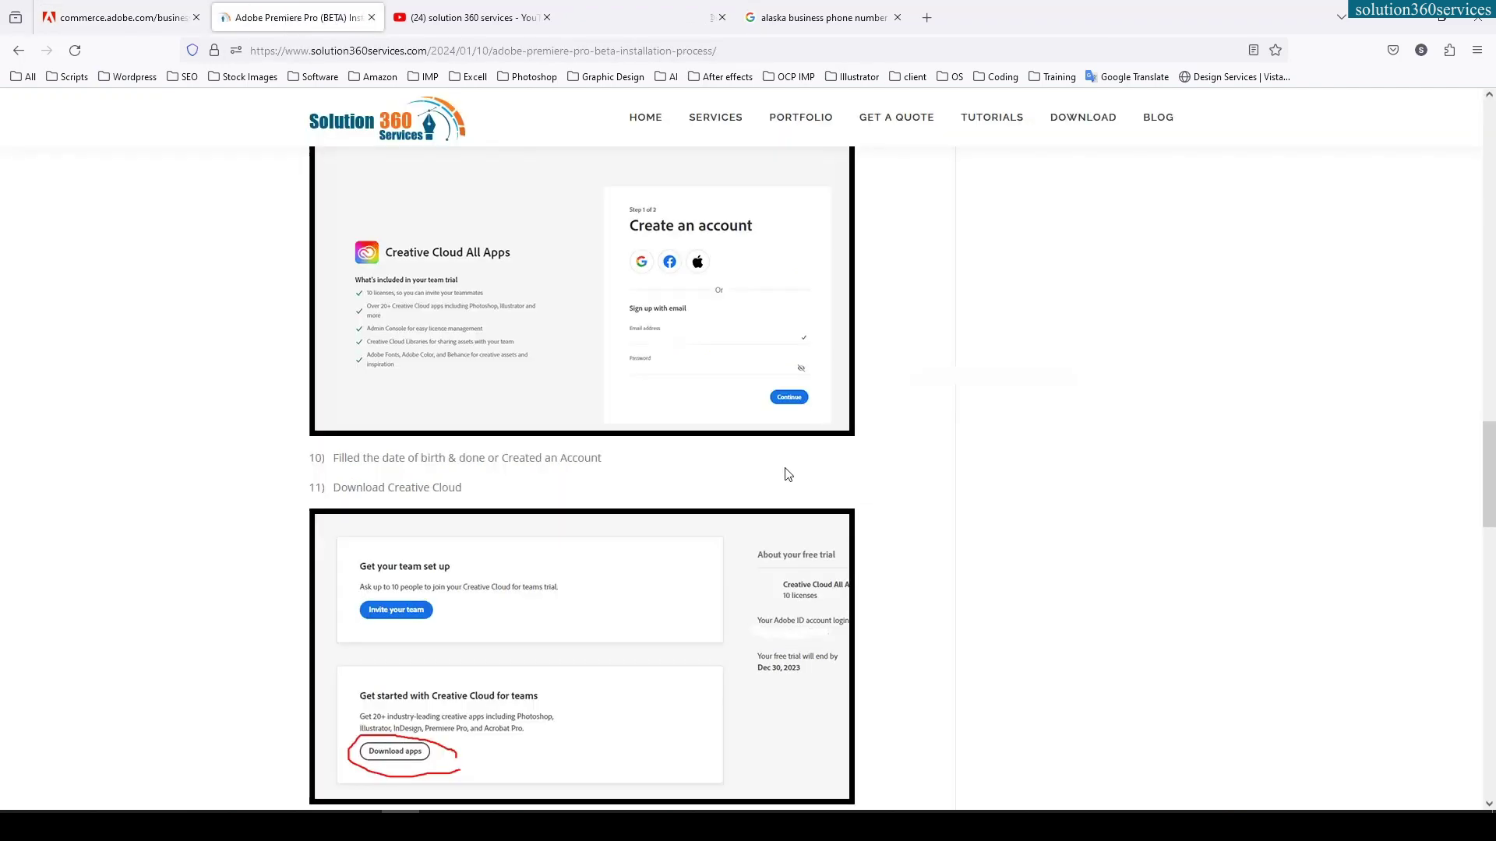
{"action": "scroll", "coordinate": [789, 473], "scroll_direction": "down", "scroll_amount": 3}
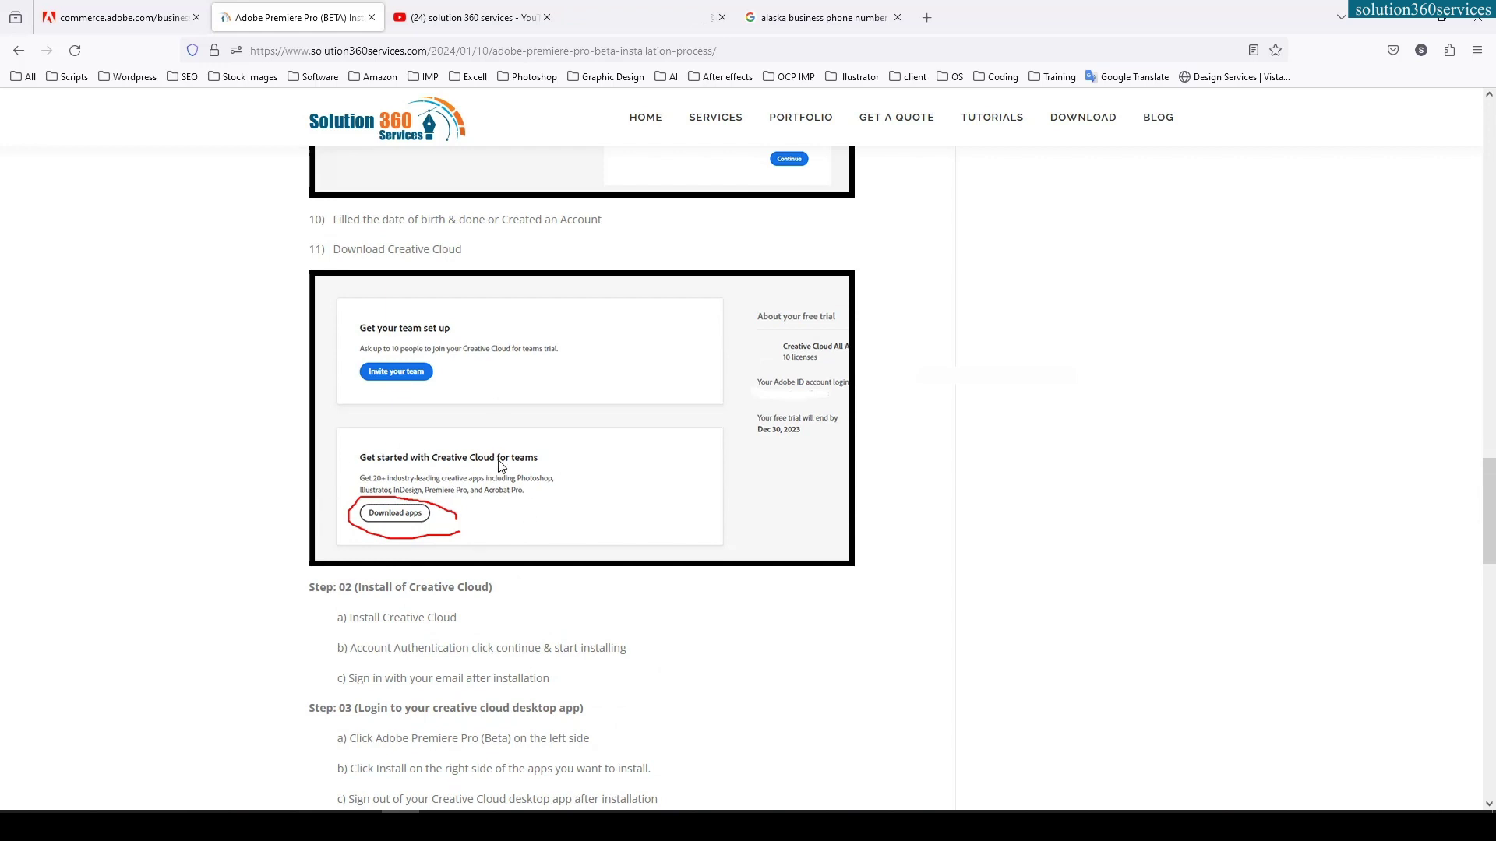
{"action": "scroll", "coordinate": [564, 487], "scroll_direction": "down", "scroll_amount": 2}
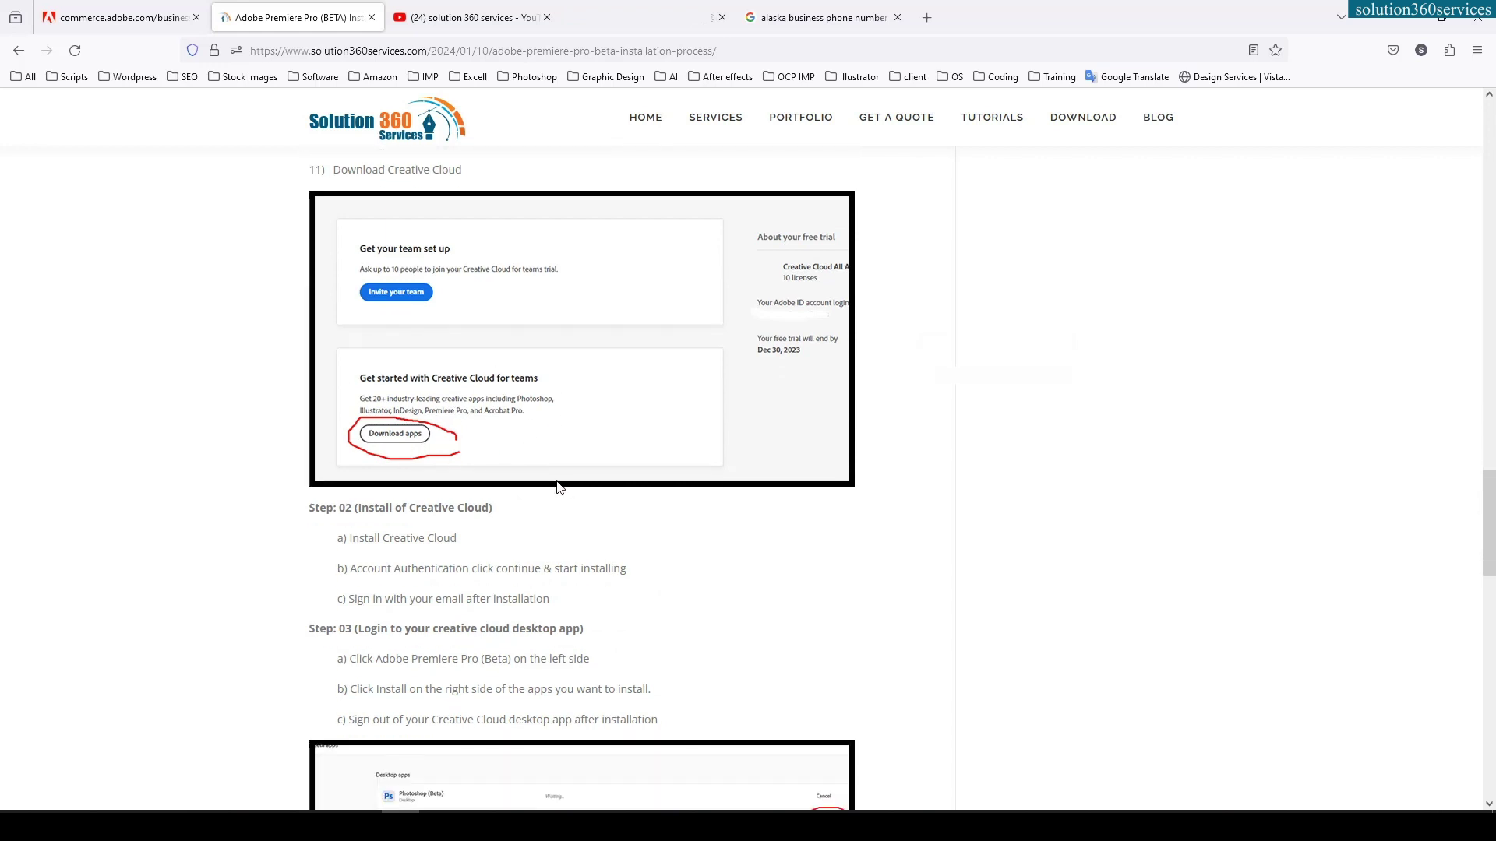
{"action": "left_click", "coordinate": [63, 8]}
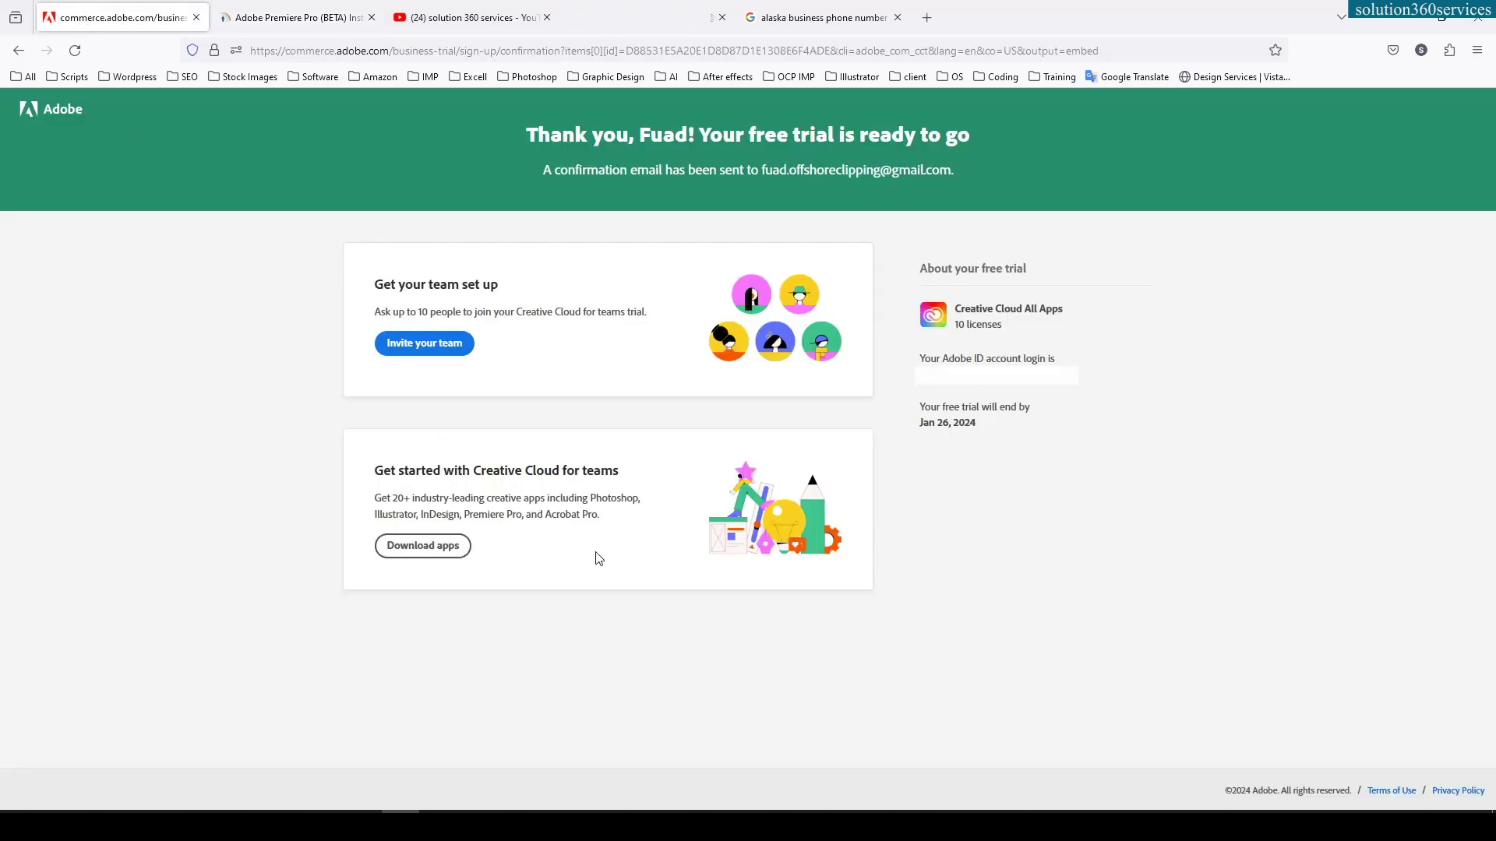
{"action": "left_click", "coordinate": [424, 548]}
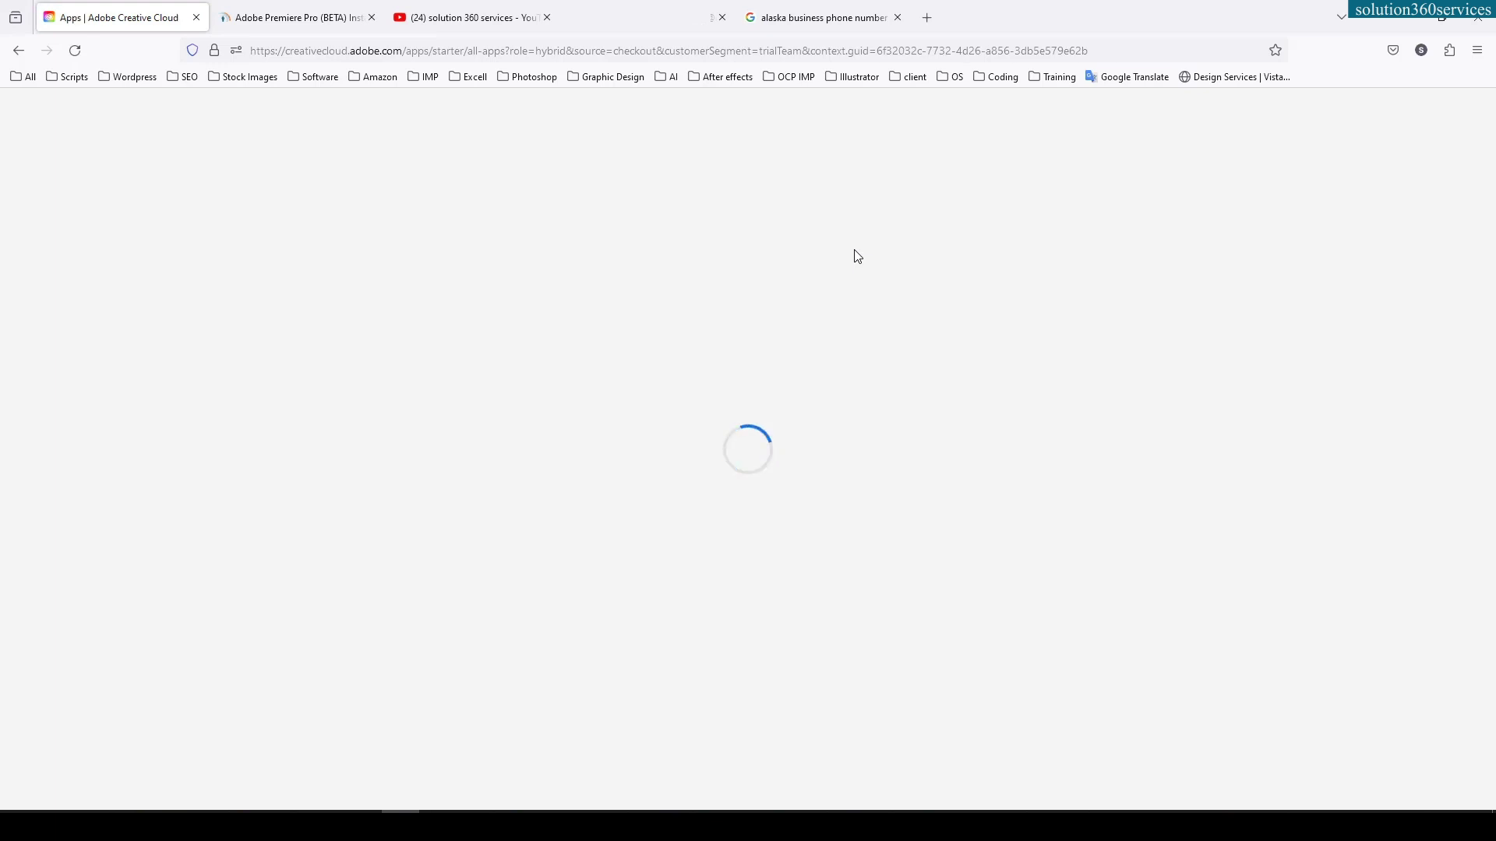
Review the tutorial's installation steps, then show Creative_Cloud_Set-Up.exe in the Downloads folder
{"action": "left_click", "coordinate": [303, 11]}
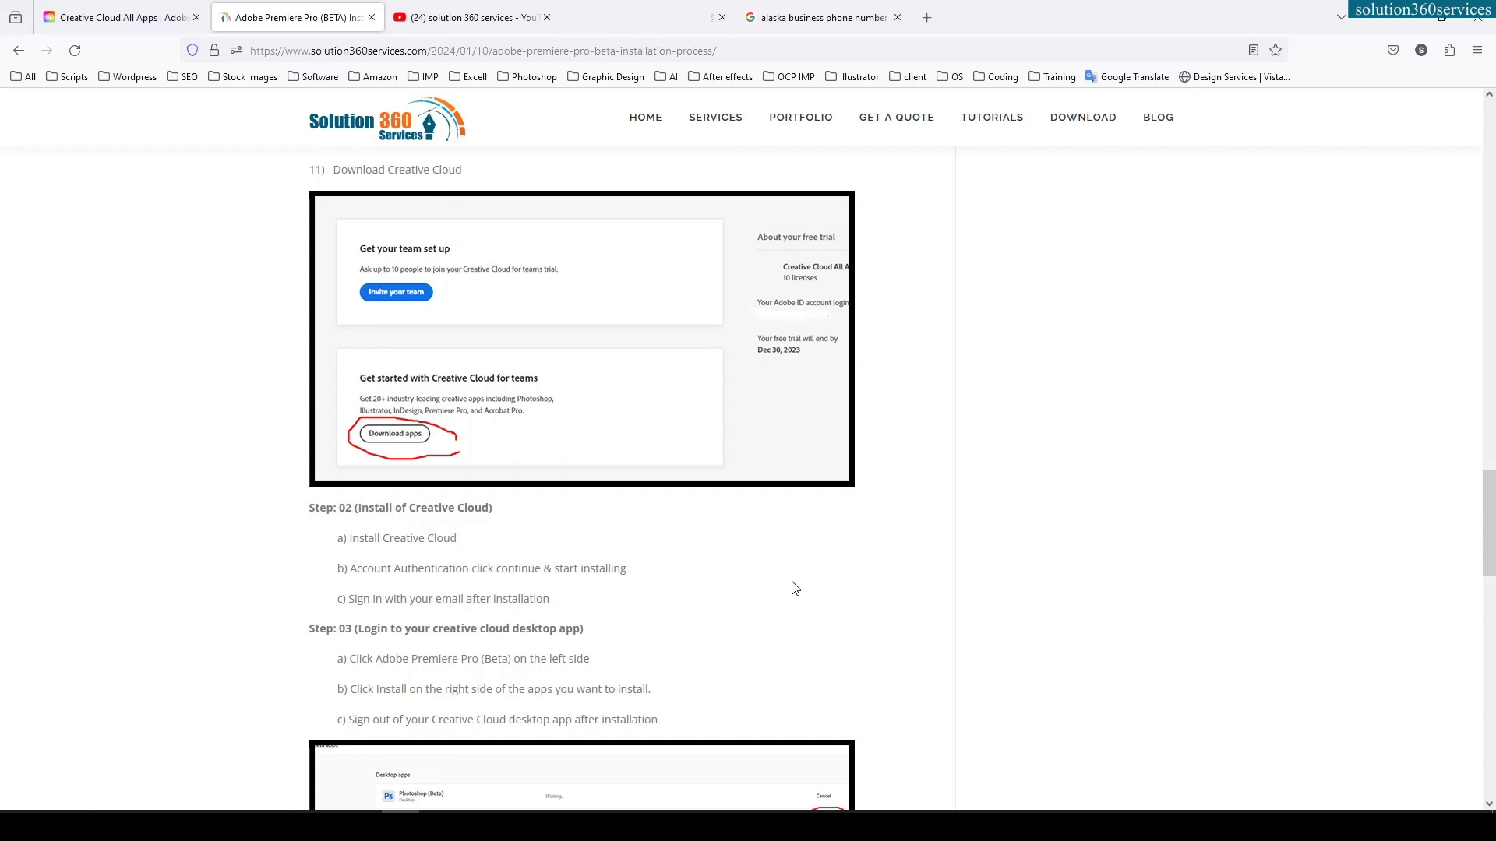
{"action": "scroll", "coordinate": [912, 629], "scroll_direction": "down", "scroll_amount": 3}
{"action": "scroll", "coordinate": [913, 631], "scroll_direction": "up", "scroll_amount": 3}
{"action": "left_click", "coordinate": [107, 17]}
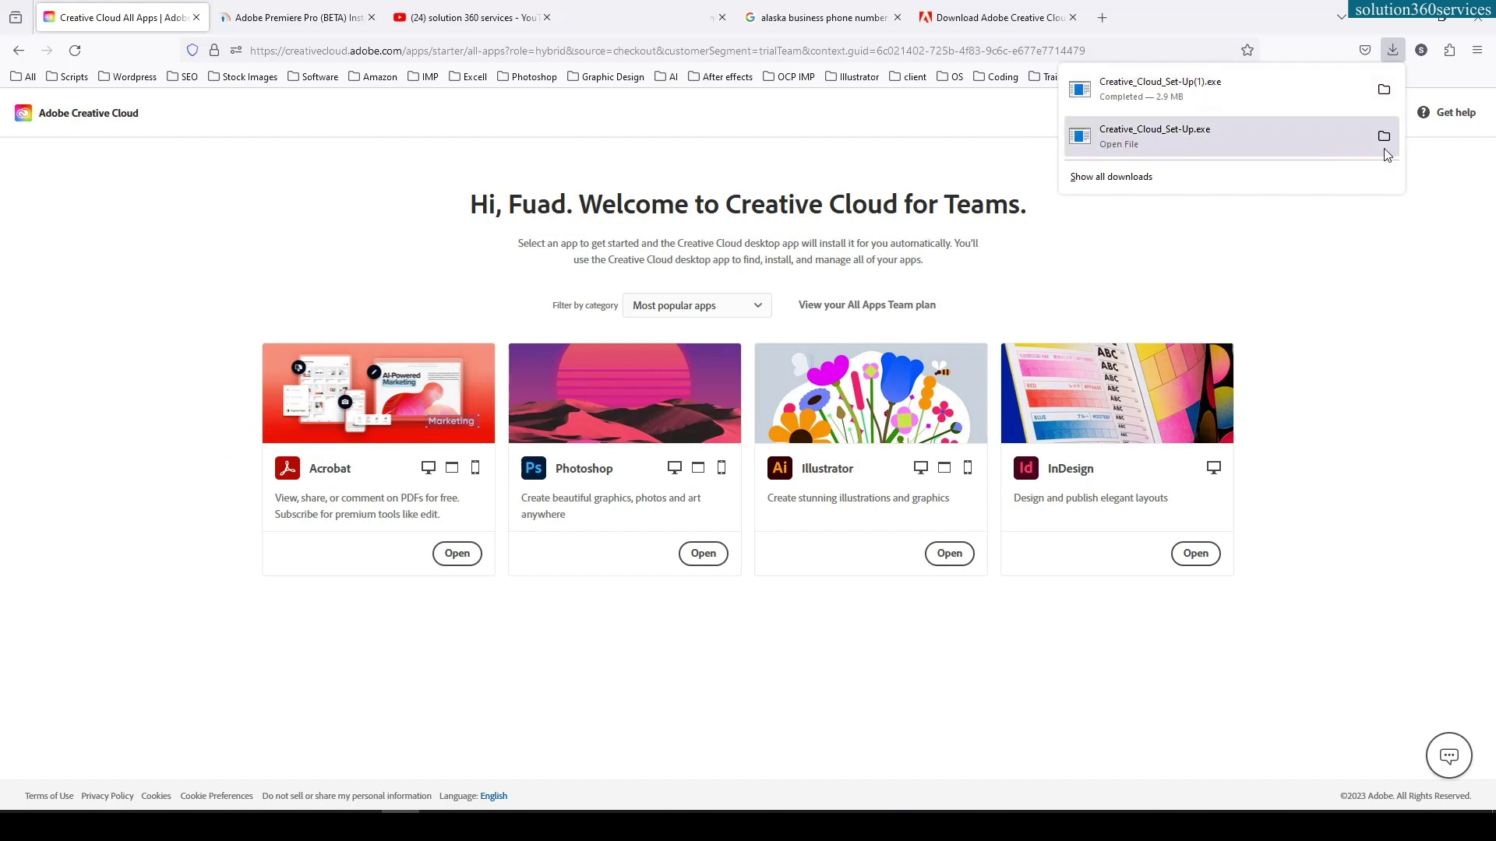
{"action": "left_click", "coordinate": [1384, 137]}
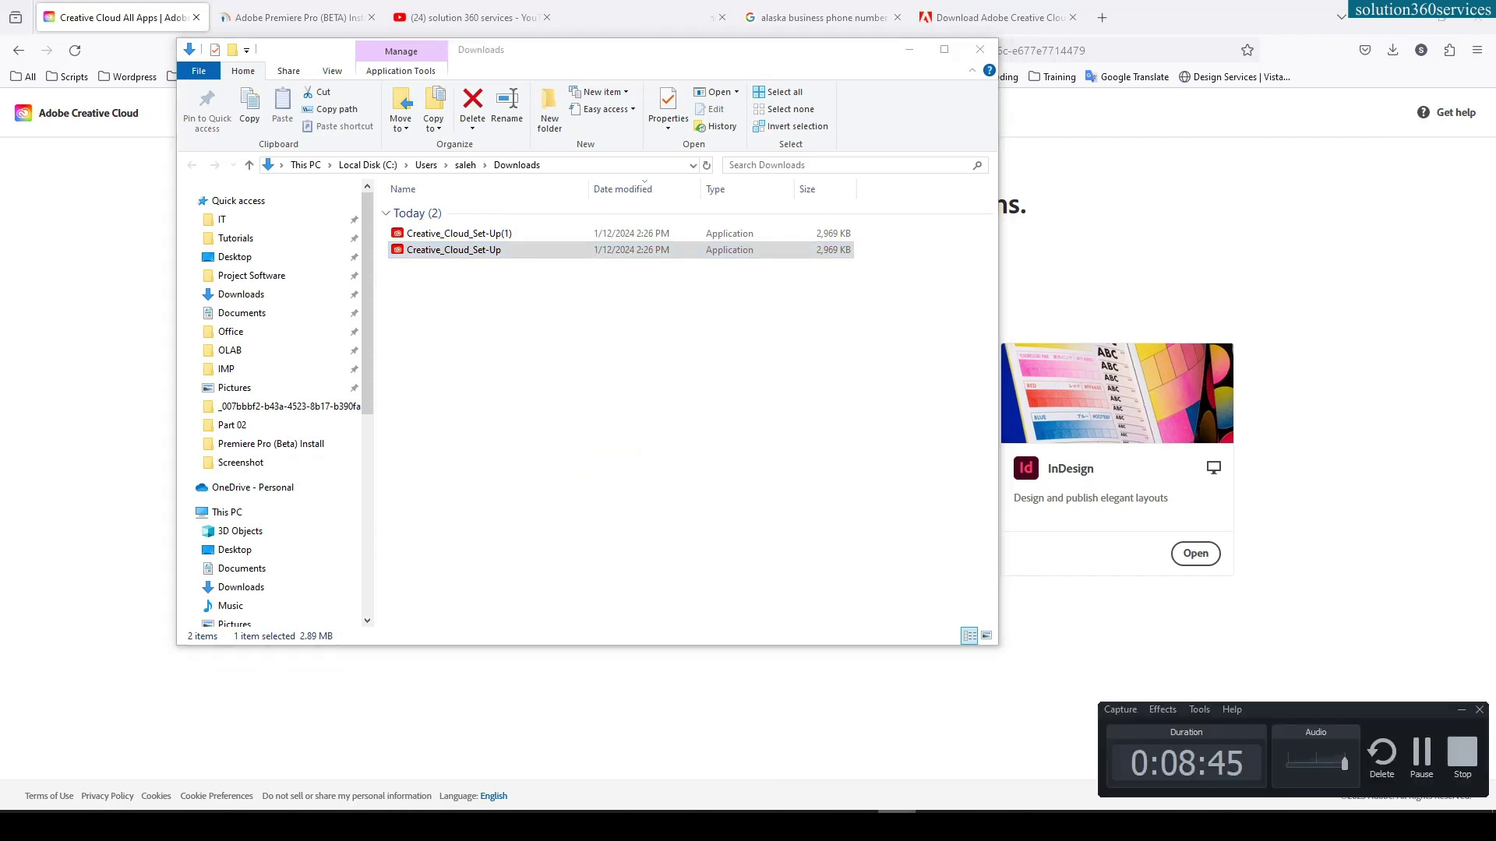
Run Creative_Cloud_Set-Up as administrator and approve the User Account Control prompt
{"action": "right_click", "coordinate": [476, 258]}
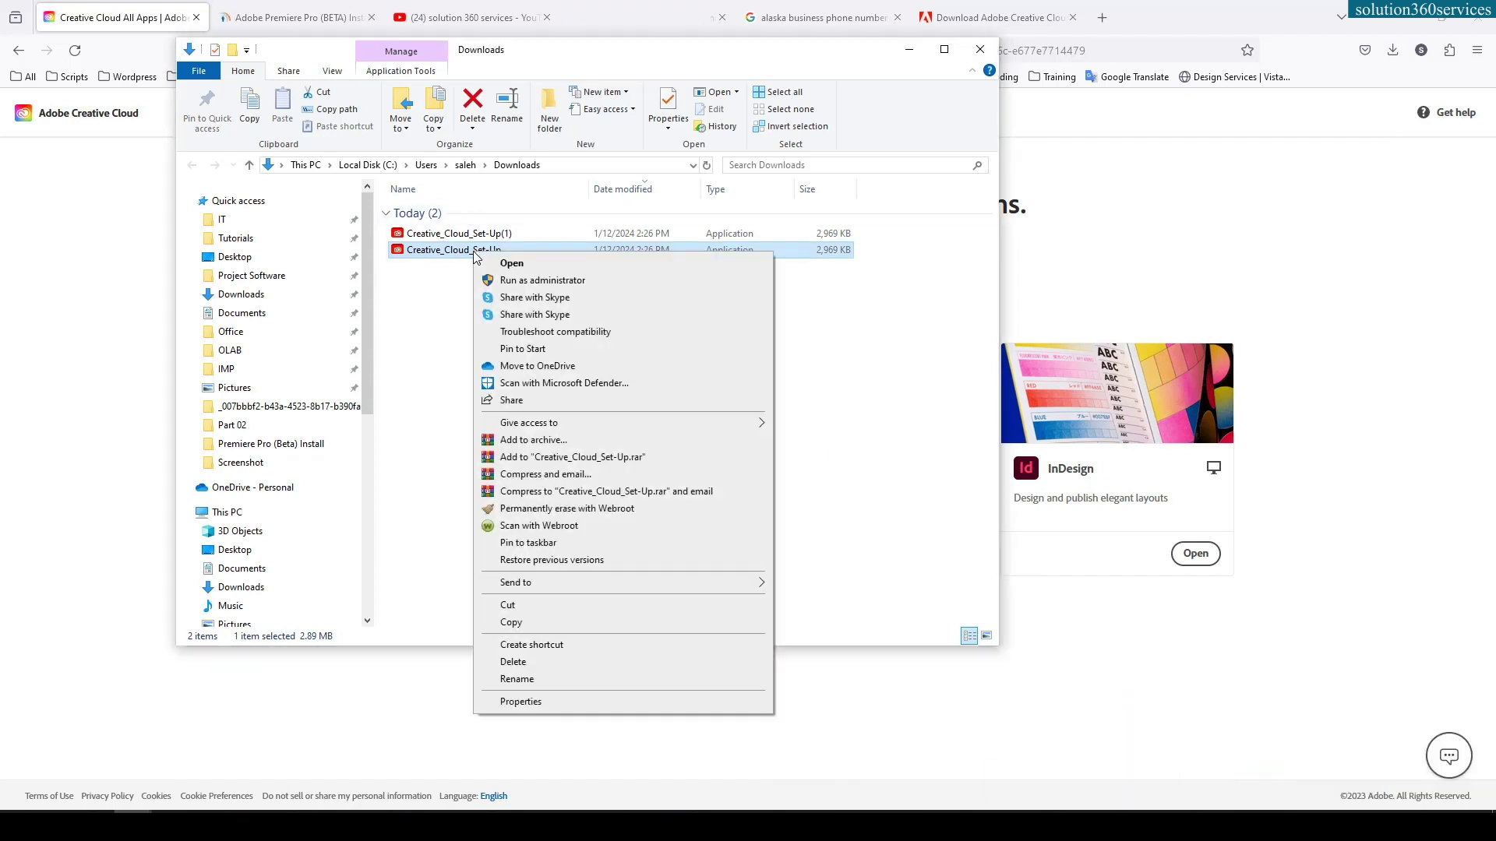
{"action": "left_click", "coordinate": [559, 282]}
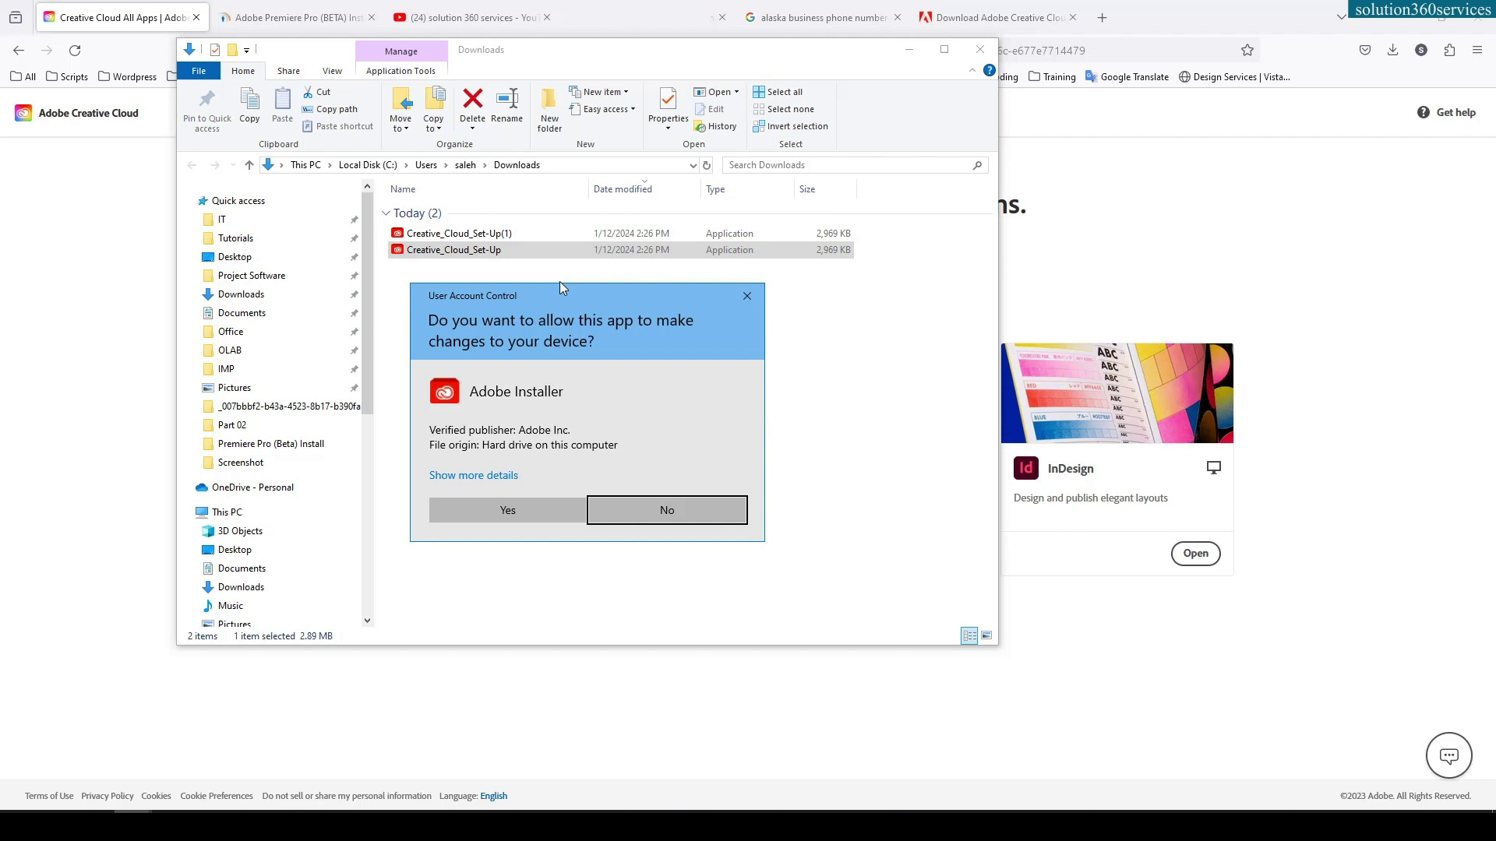
{"action": "left_click", "coordinate": [526, 512]}
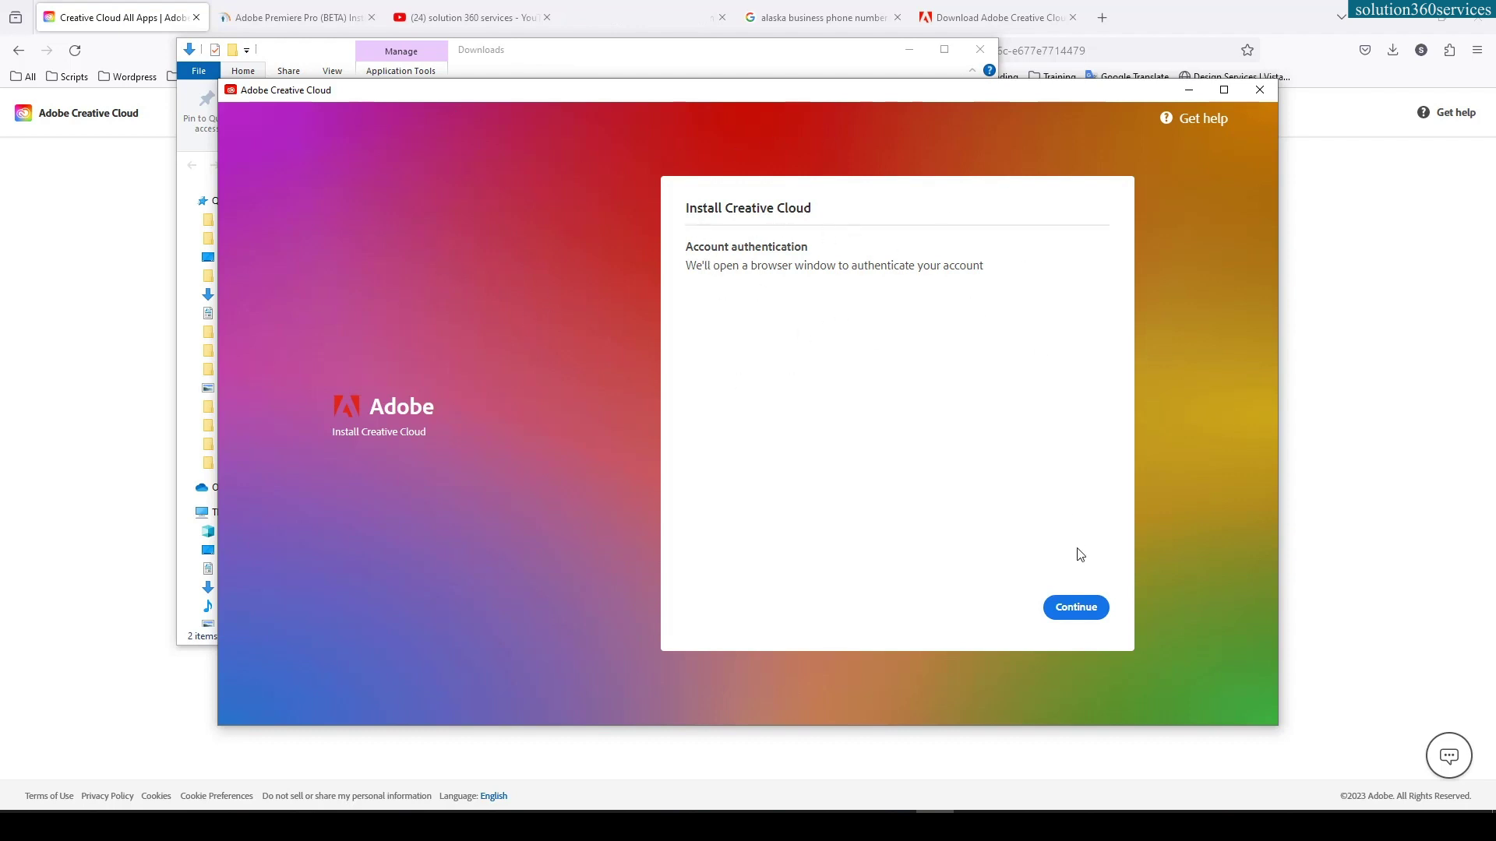
Continue past the Account authentication card to start the Creative Cloud installation
{"action": "left_click", "coordinate": [1085, 617]}
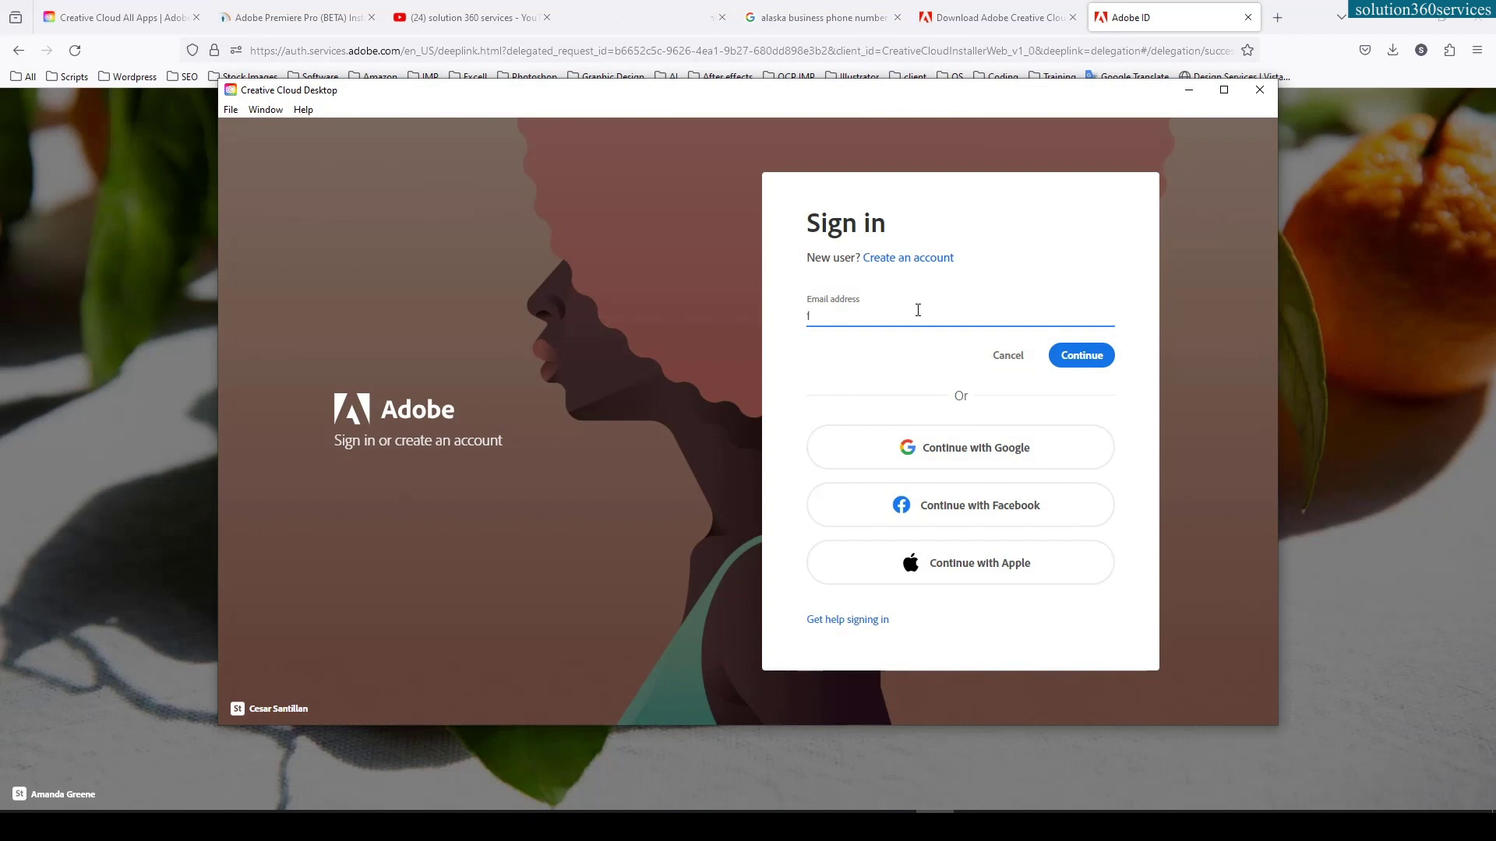
Sign in to Creative Cloud Desktop with the account email and password
{"action": "key", "text": "ctrl+v"}
{"action": "left_click", "coordinate": [1078, 363]}
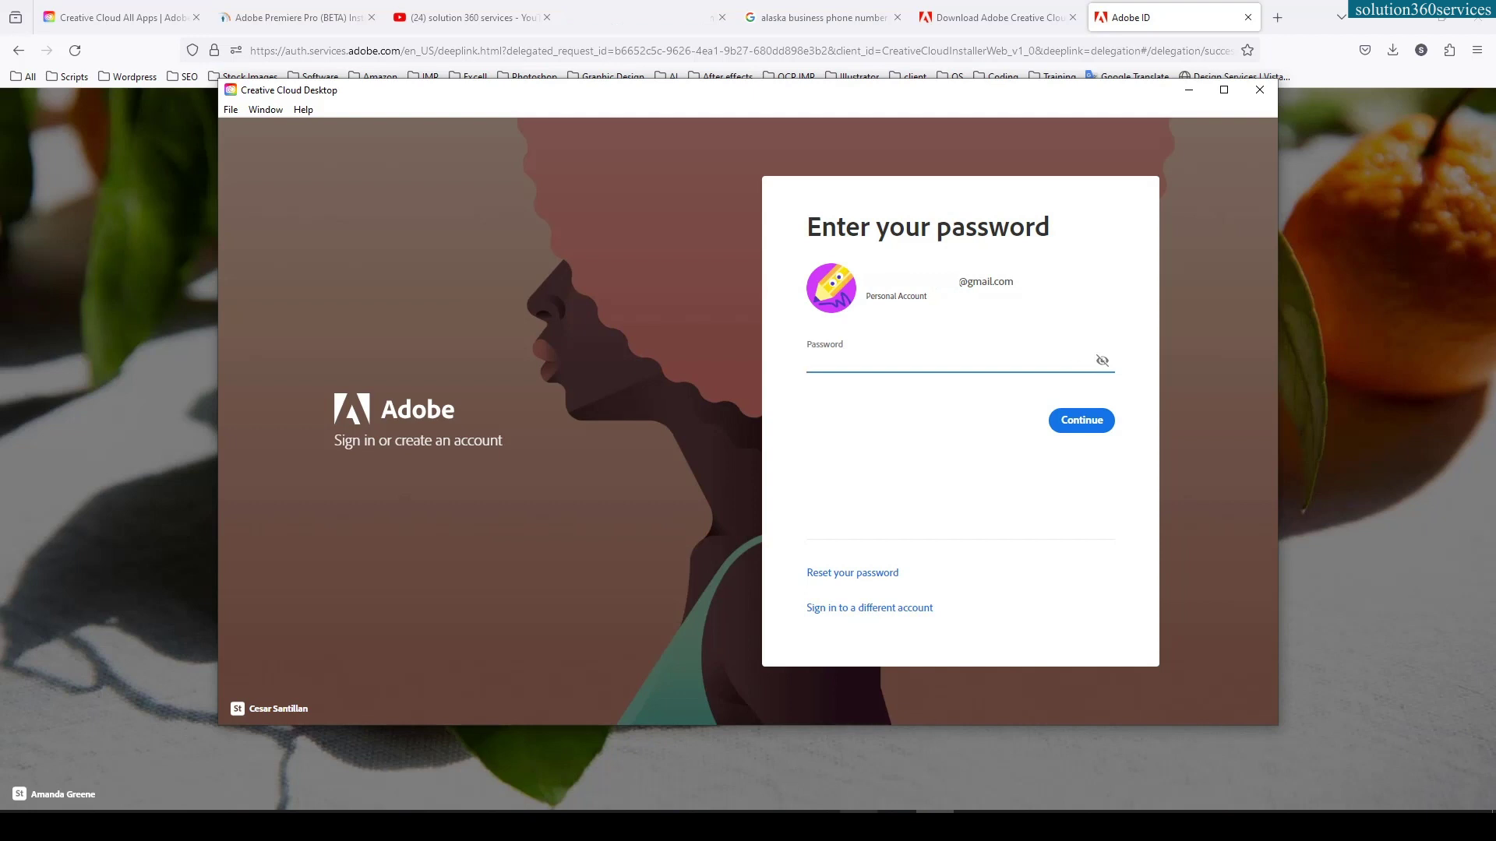
{"action": "key", "text": "ctrl+v"}
{"action": "left_click", "coordinate": [1082, 421]}
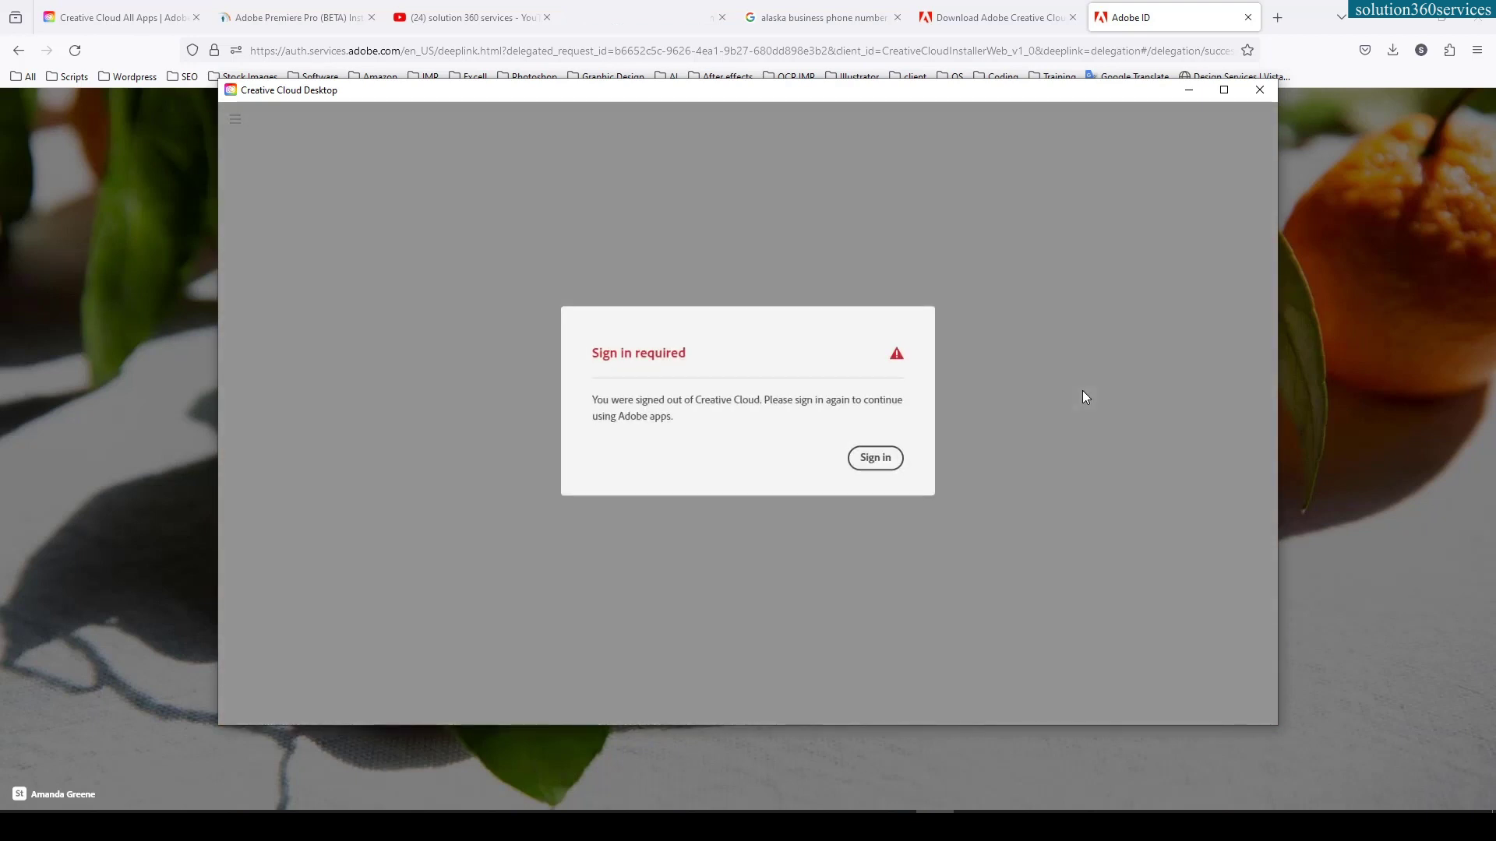
{"action": "left_click", "coordinate": [875, 460]}
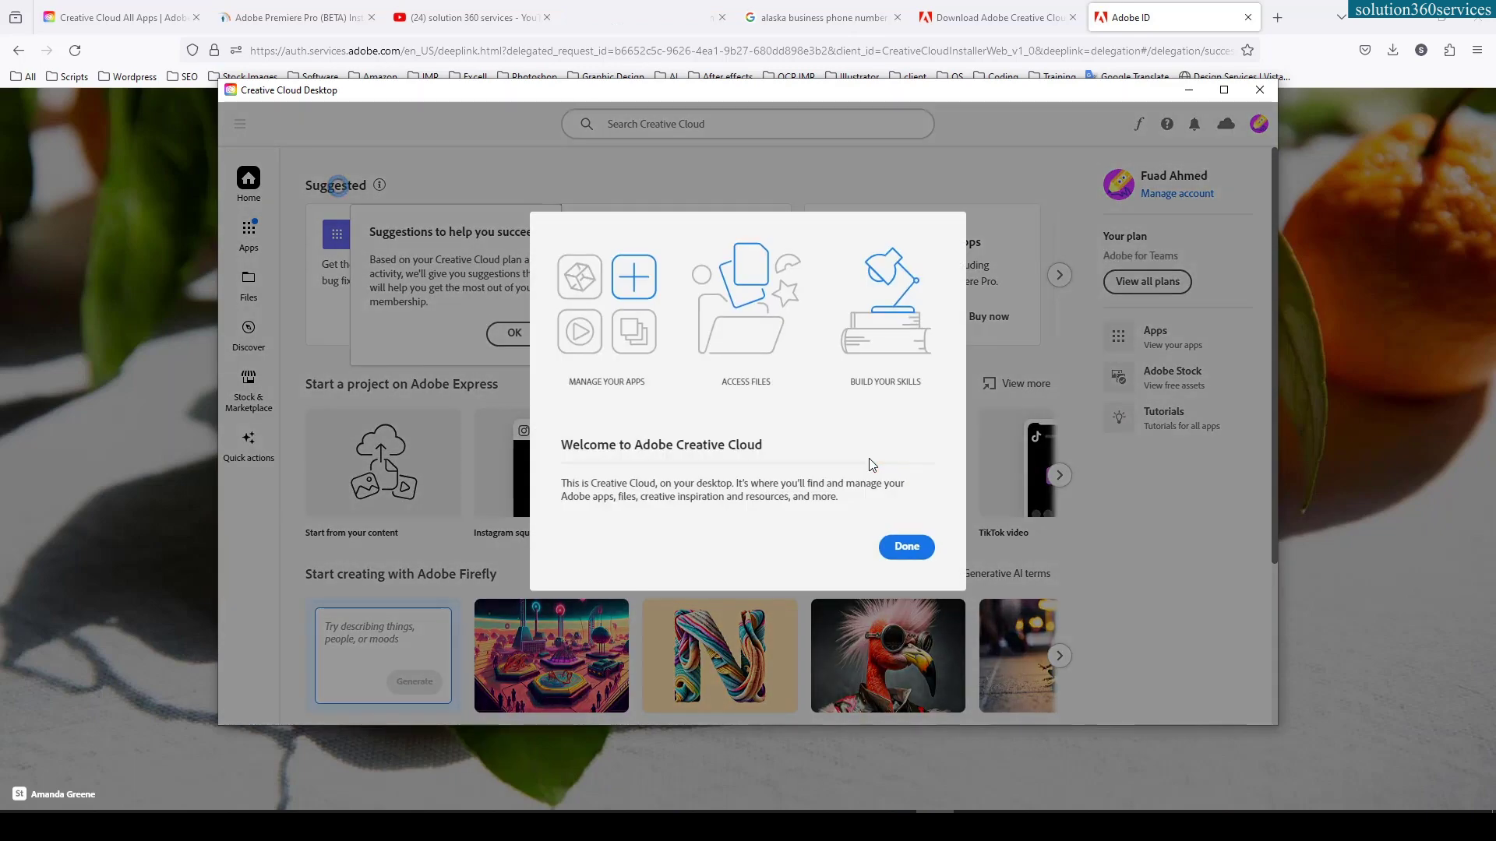
Dismiss the welcome and suggestions messages, then go to the Apps page
{"action": "left_click", "coordinate": [905, 546]}
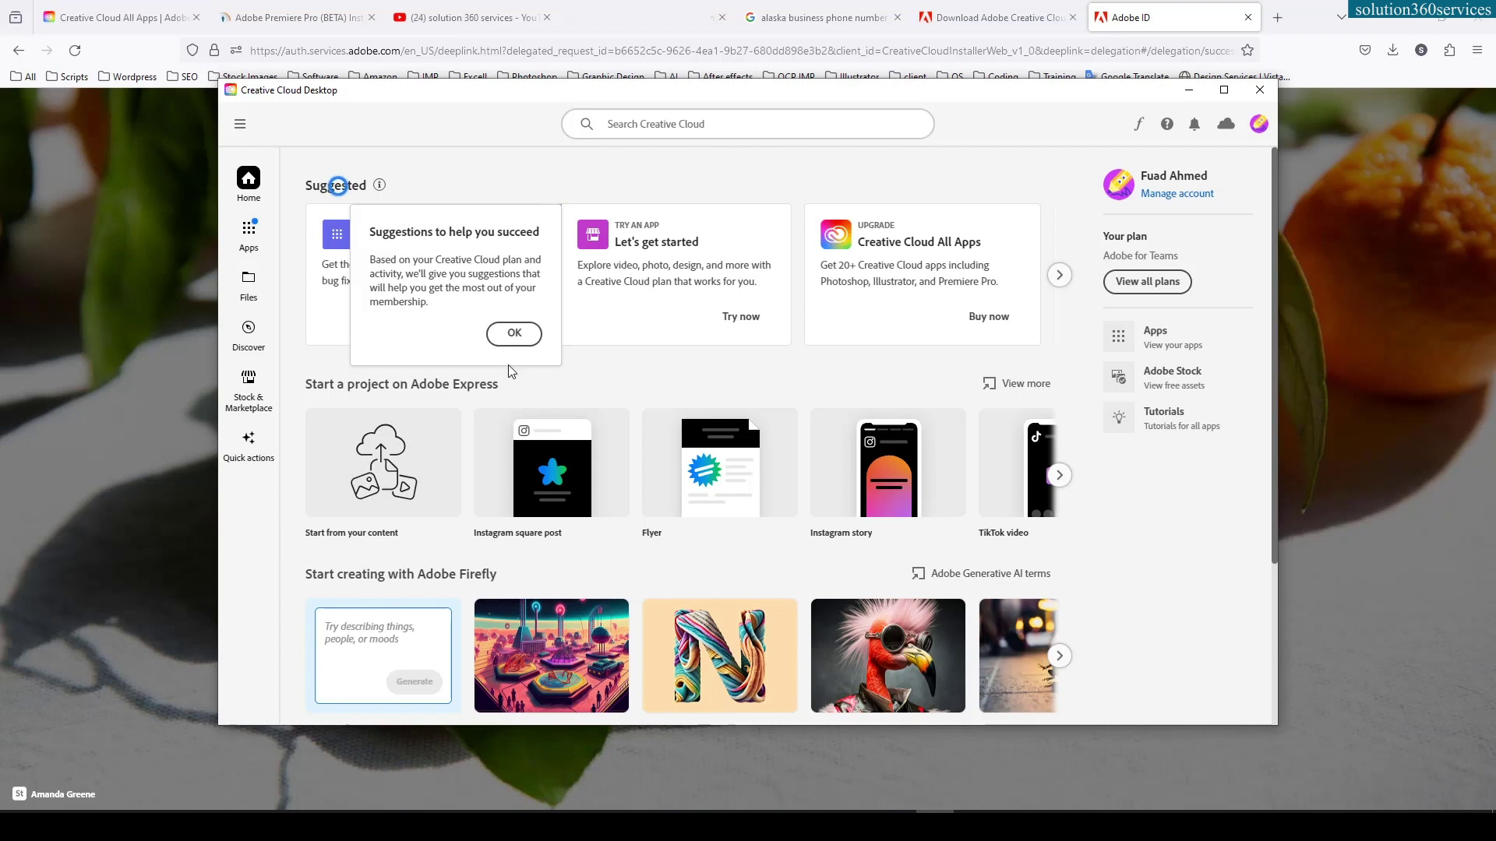
{"action": "left_click", "coordinate": [514, 333]}
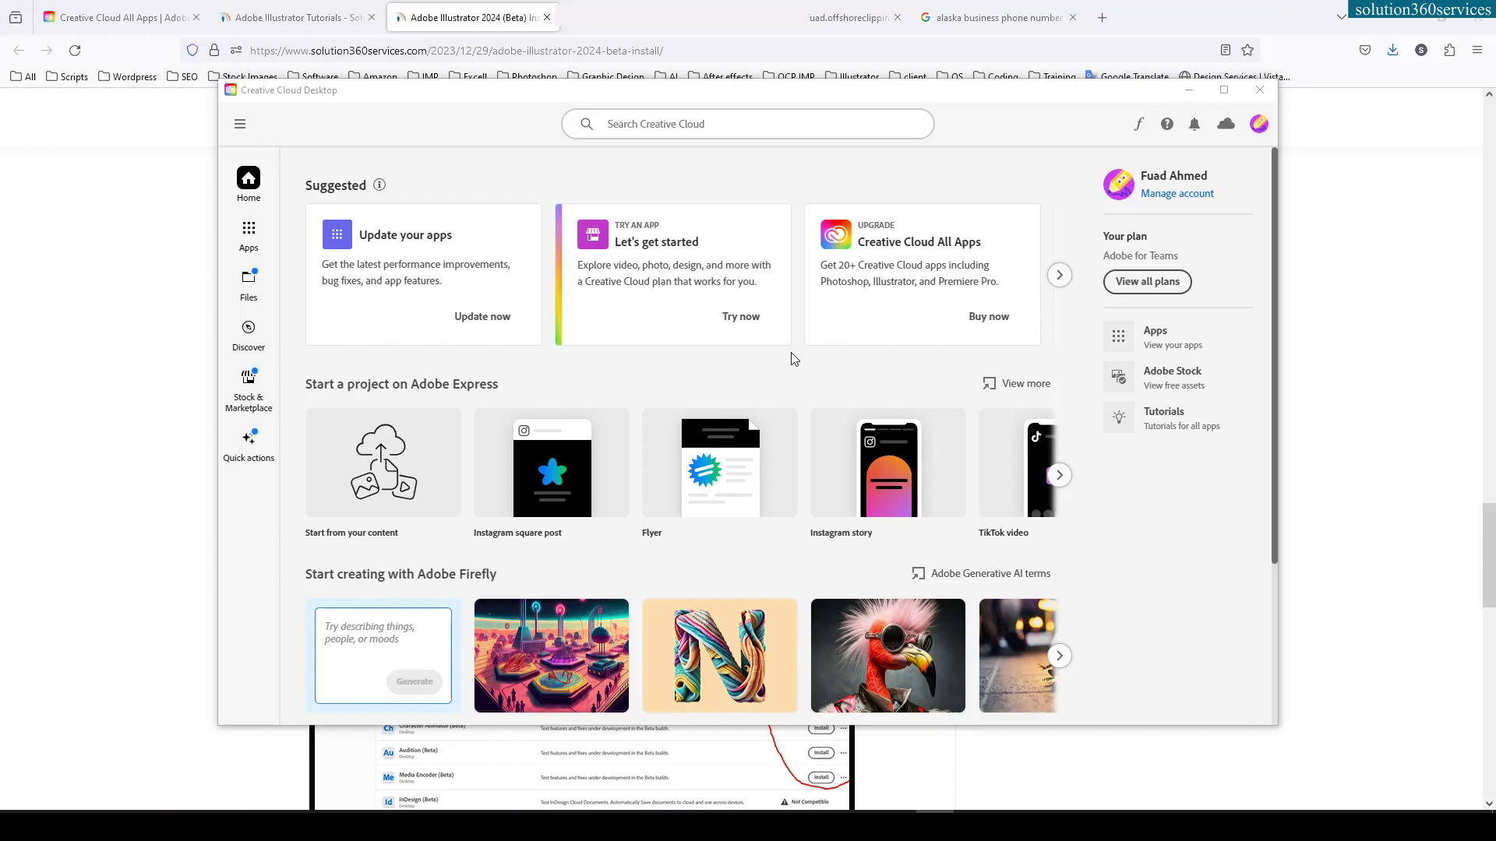
{"action": "scroll", "coordinate": [862, 464], "scroll_direction": "down", "scroll_amount": 3}
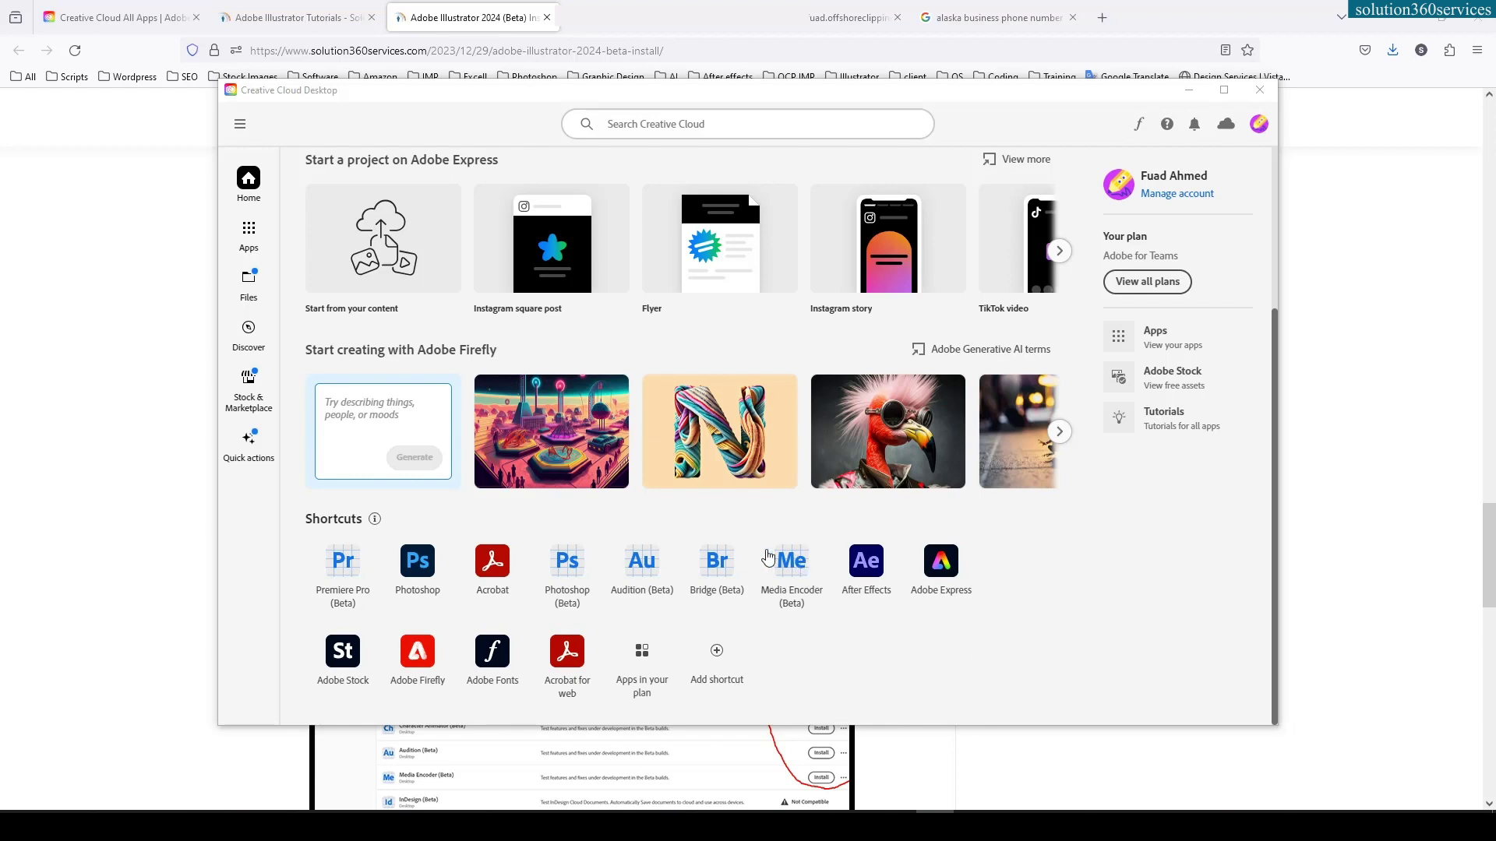
{"action": "scroll", "coordinate": [684, 450], "scroll_direction": "up", "scroll_amount": 3}
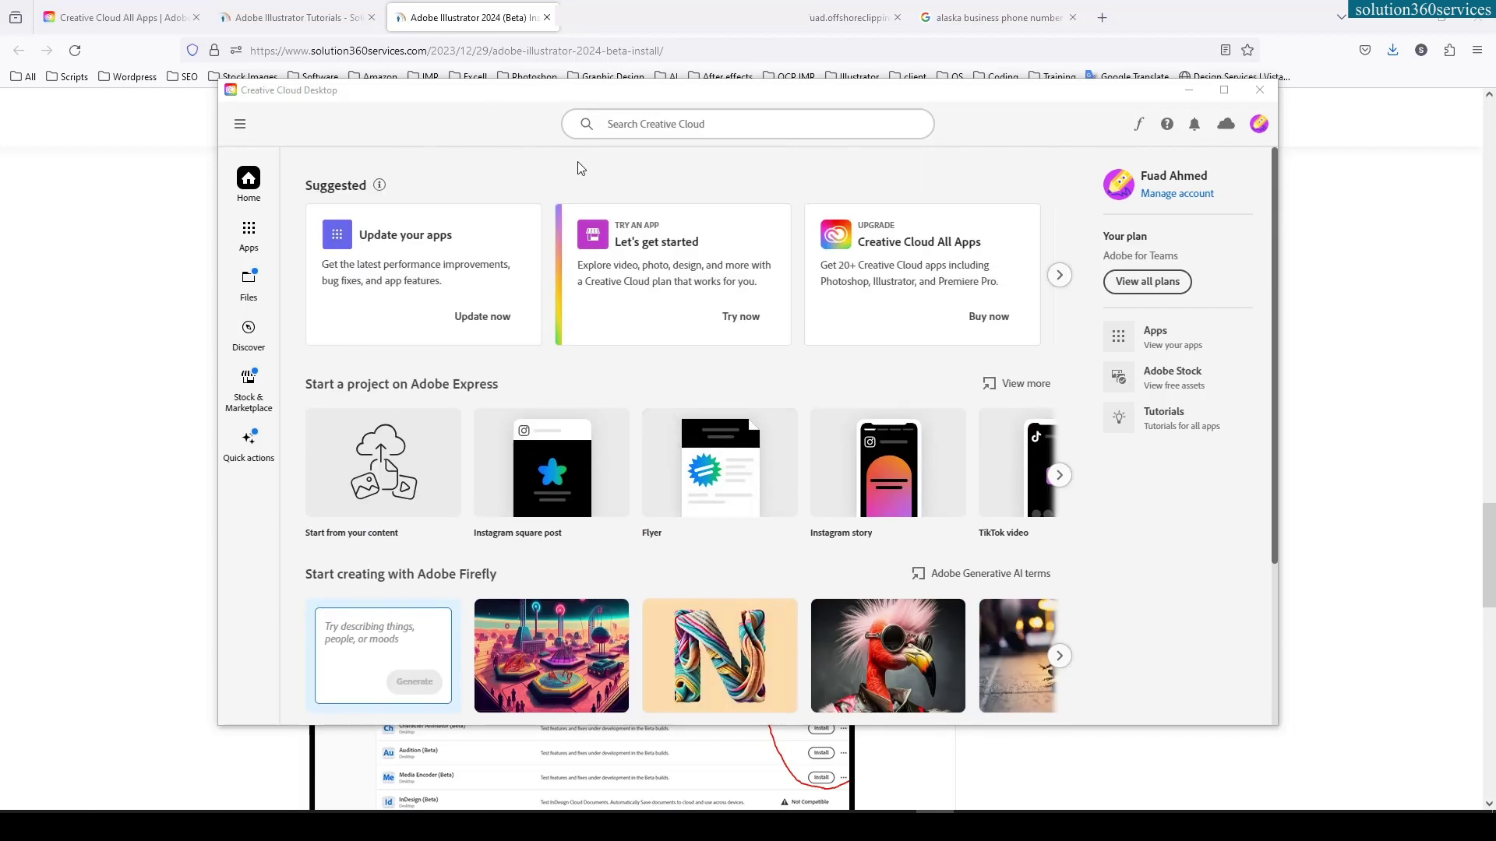
{"action": "left_click", "coordinate": [248, 231]}
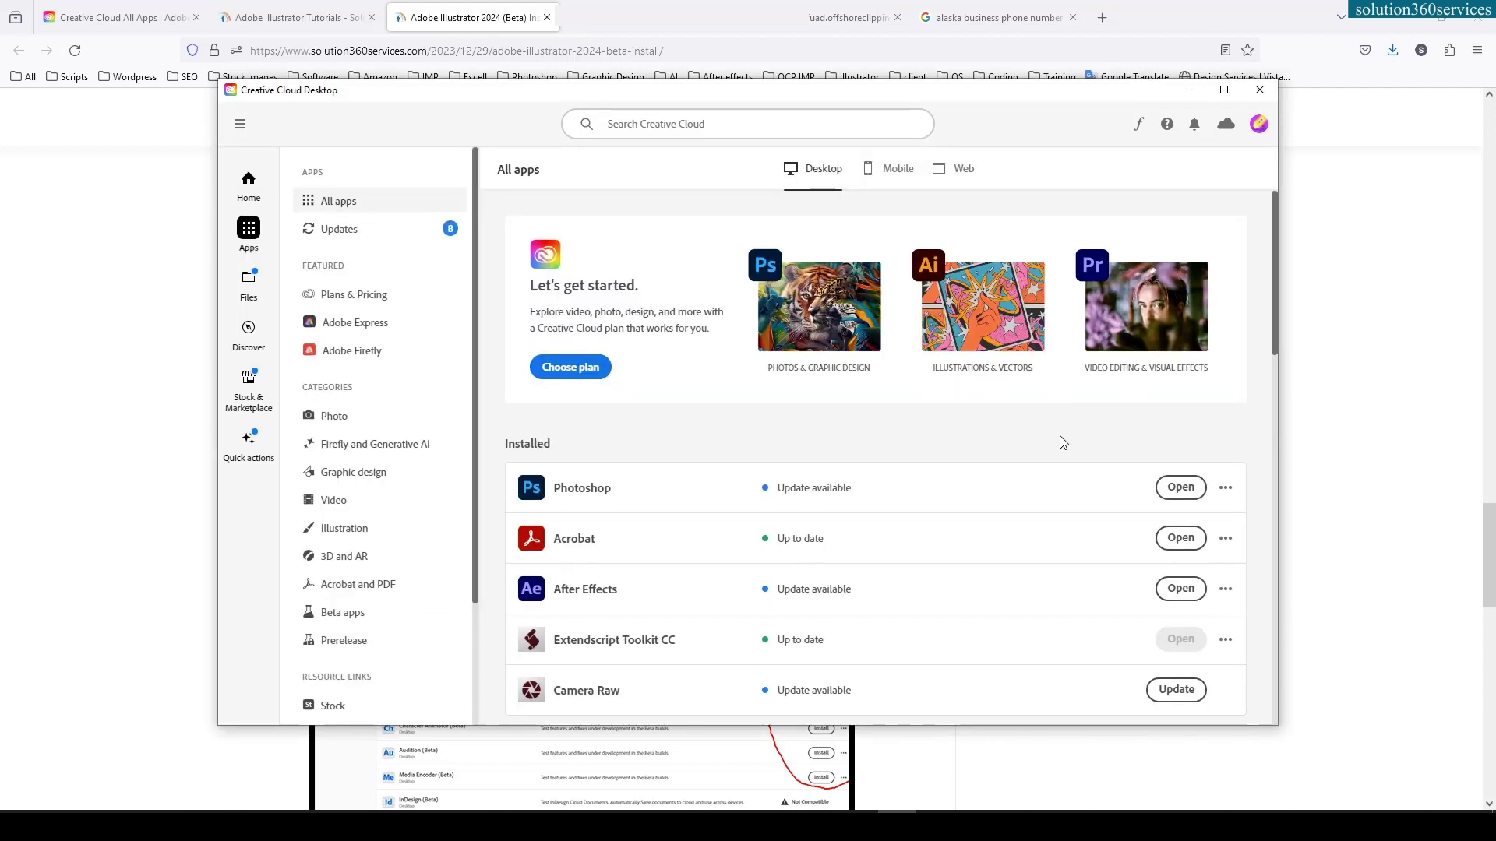
Scroll through All apps and switch to the Beta apps category
{"action": "scroll", "coordinate": [1063, 443], "scroll_direction": "down", "scroll_amount": 4}
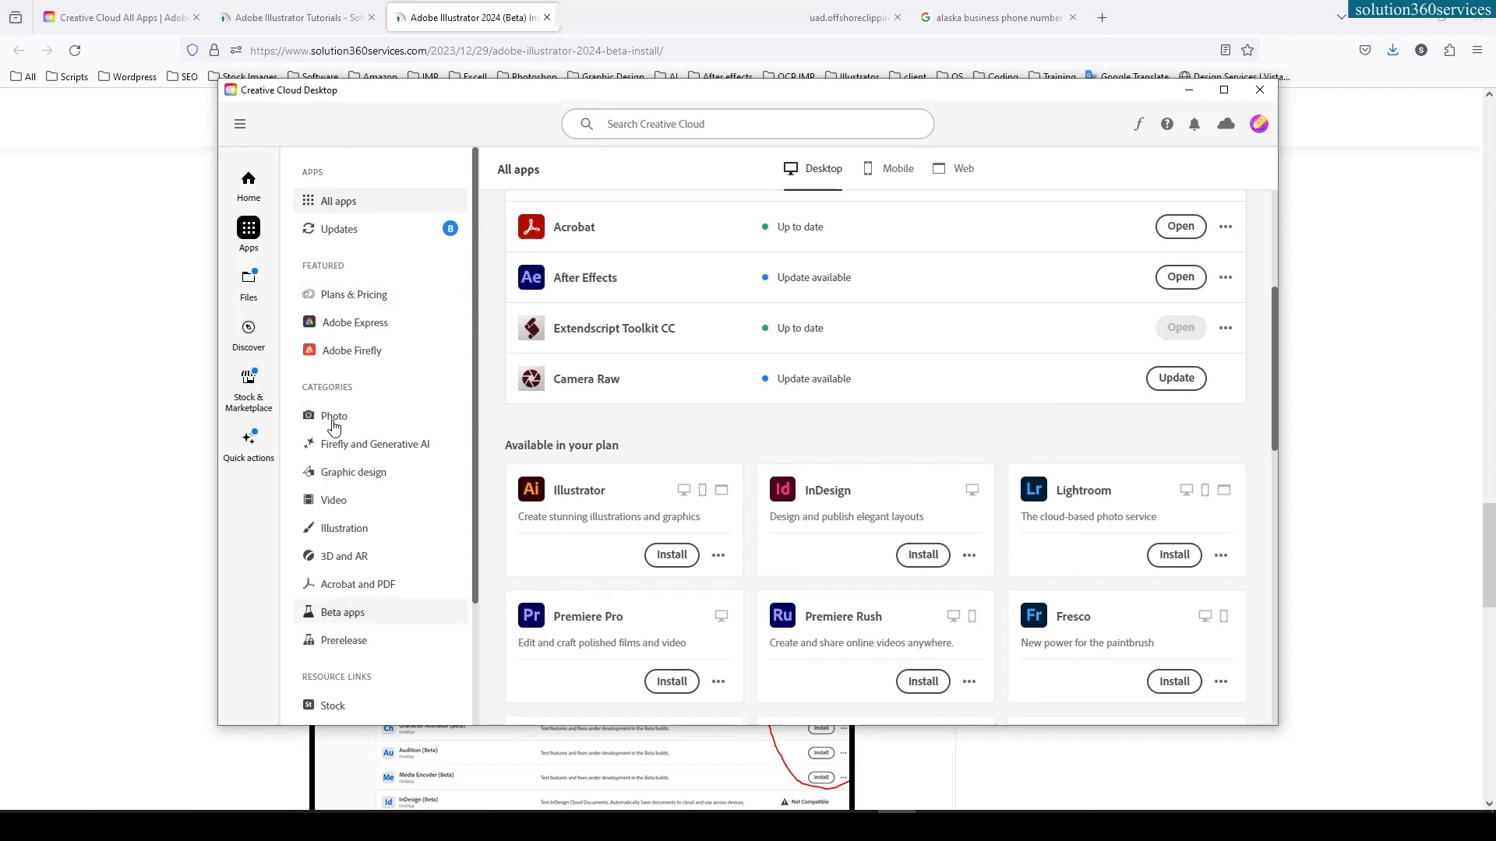
{"action": "scroll", "coordinate": [974, 360], "scroll_direction": "down", "scroll_amount": 4}
{"action": "scroll", "coordinate": [980, 369], "scroll_direction": "down", "scroll_amount": 3}
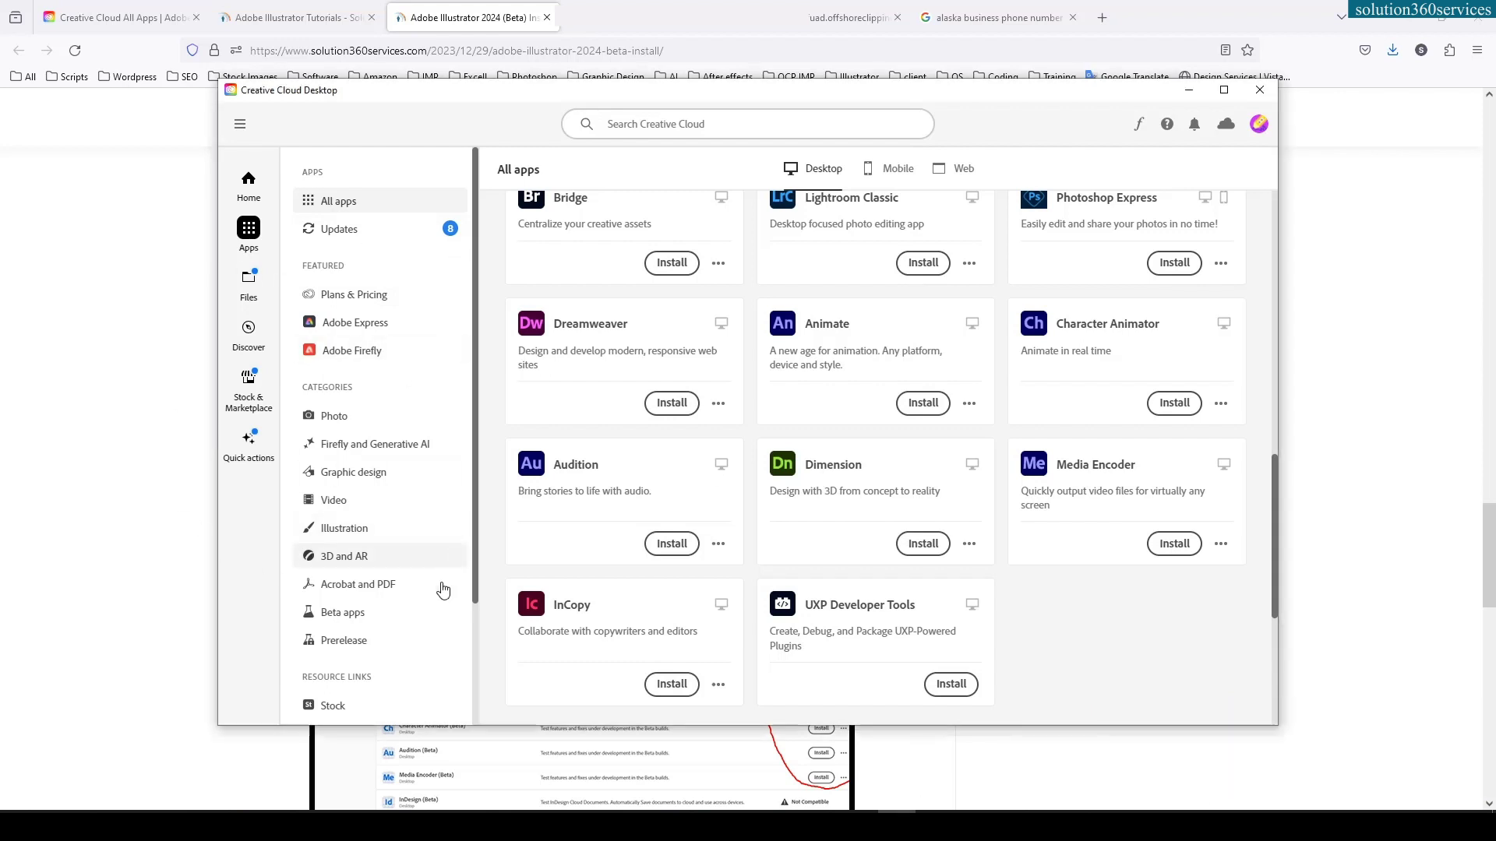
{"action": "left_click", "coordinate": [351, 613]}
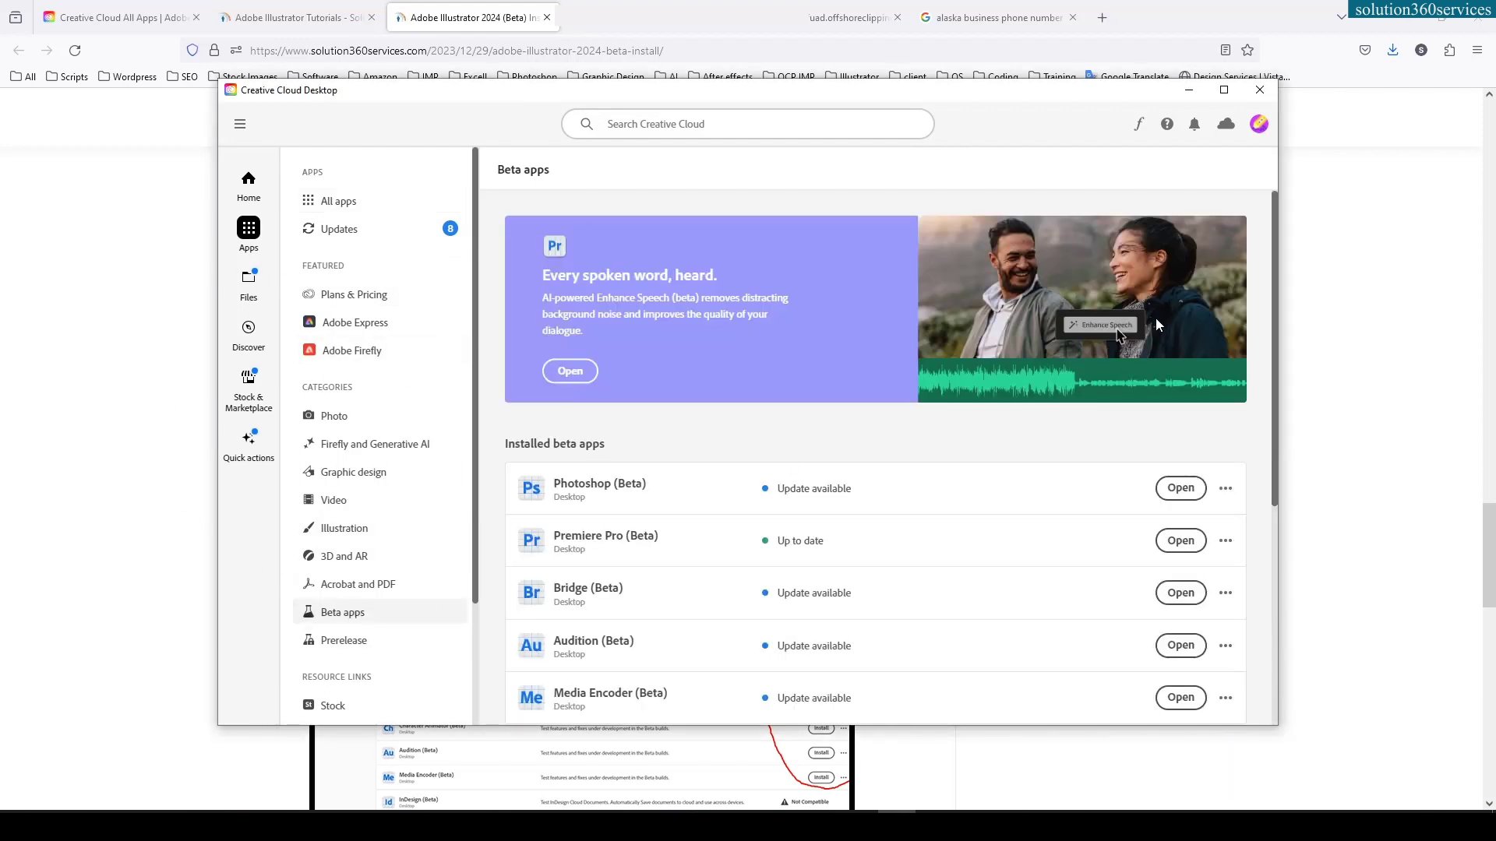
Install Illustrator (Beta) from the Desktop apps list, then bring the tutorial page forward
{"action": "scroll", "coordinate": [1161, 331], "scroll_direction": "down", "scroll_amount": 5}
{"action": "scroll", "coordinate": [1172, 331], "scroll_direction": "down", "scroll_amount": 1}
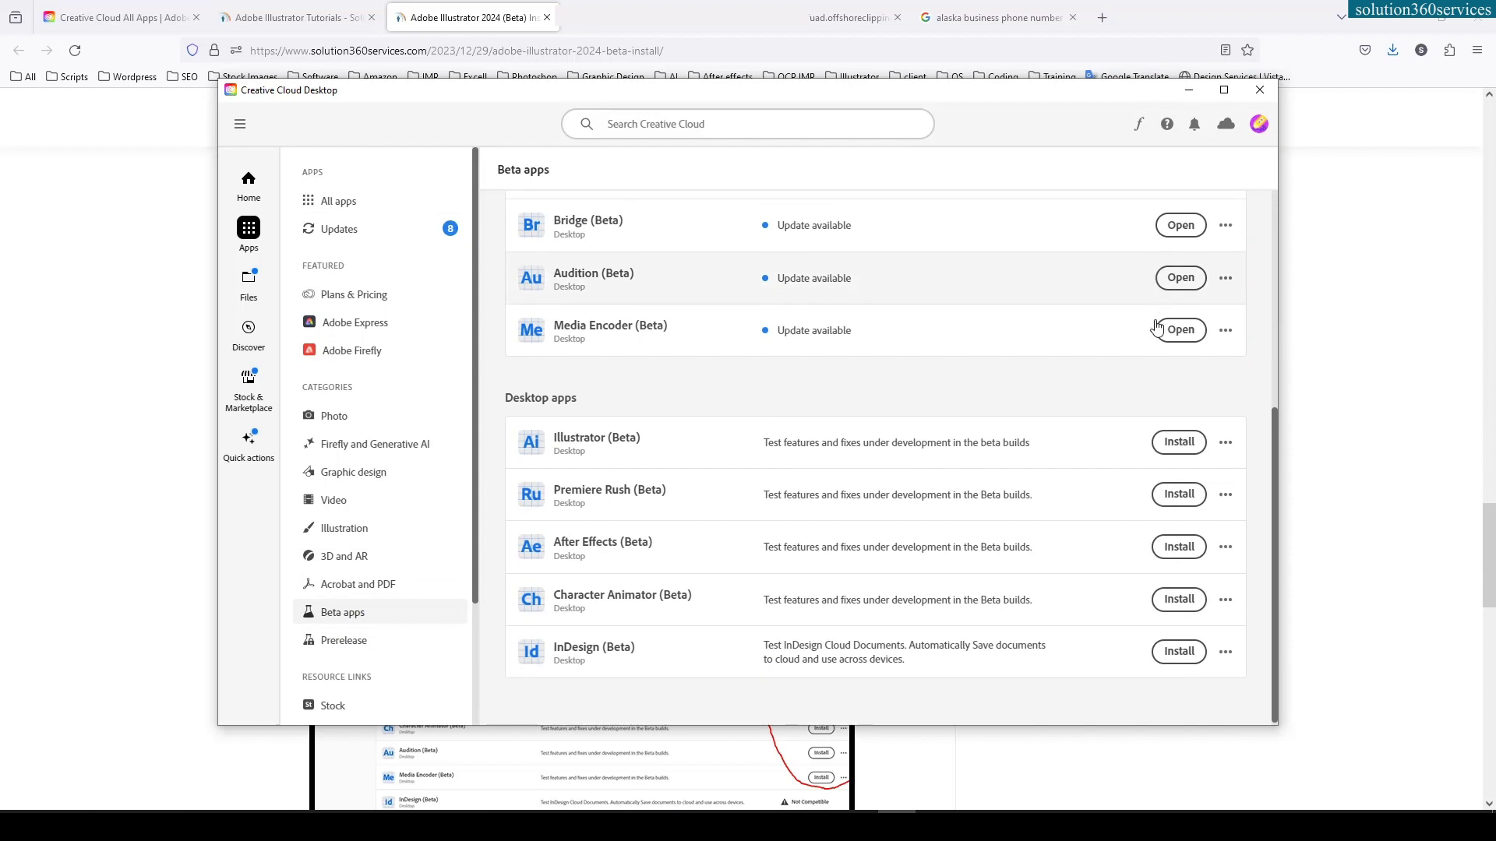
{"action": "mouse_move", "coordinate": [1178, 440]}
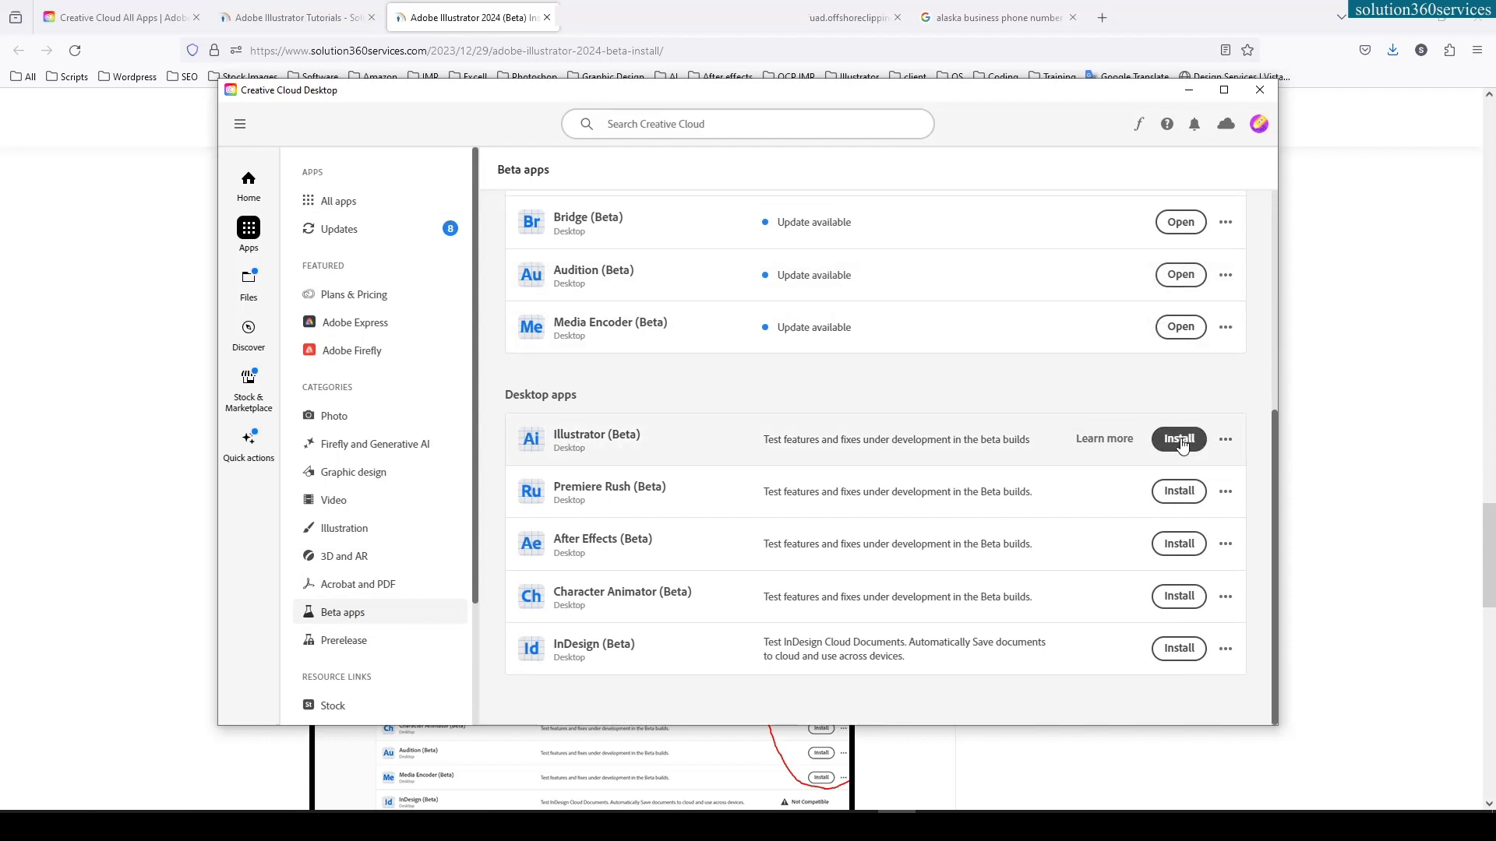
{"action": "left_click", "coordinate": [1180, 440]}
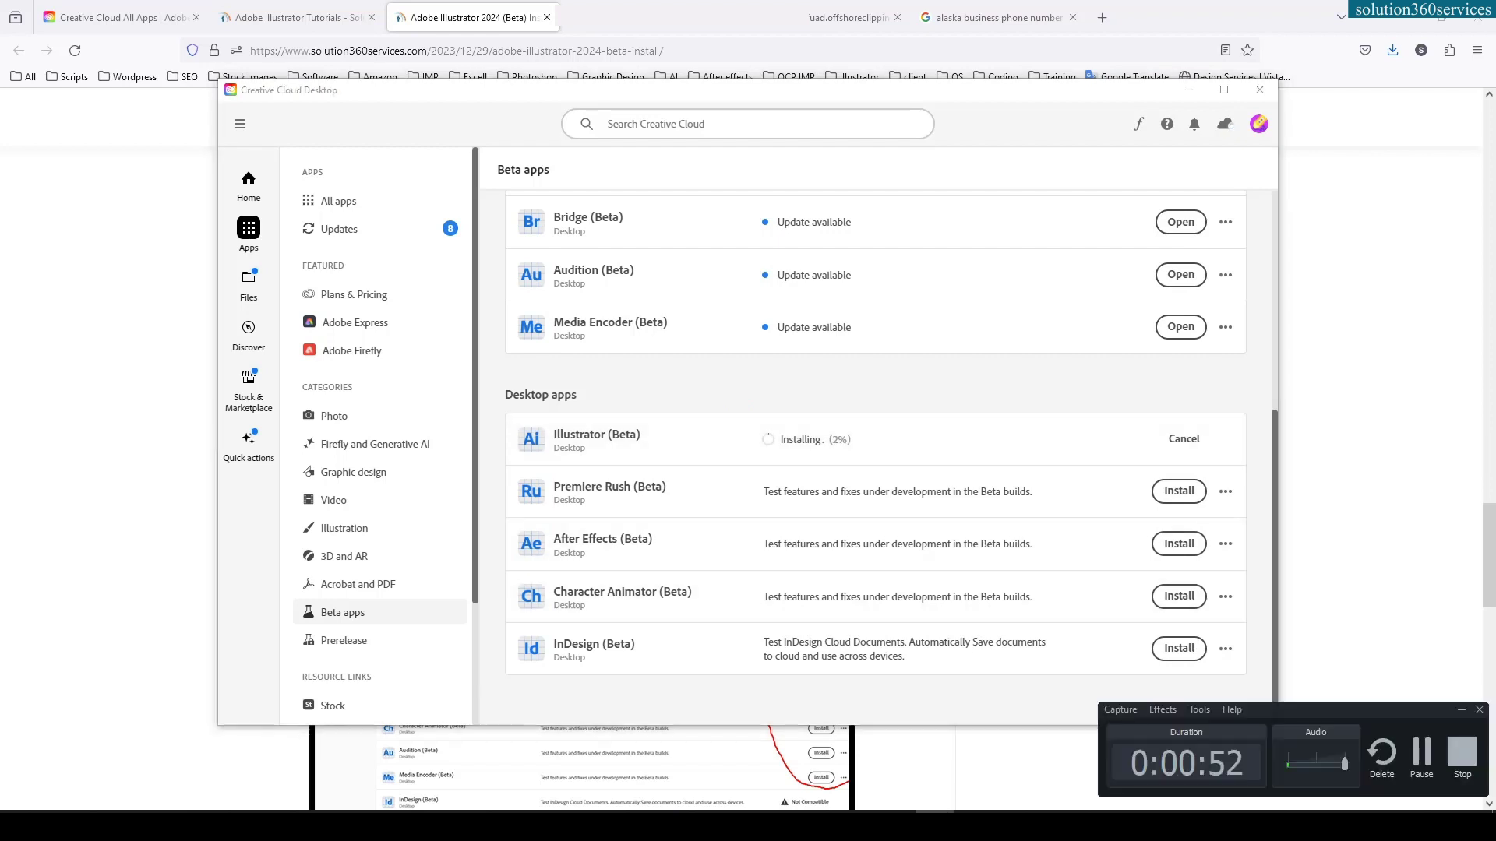
{"action": "left_click", "coordinate": [1425, 763]}
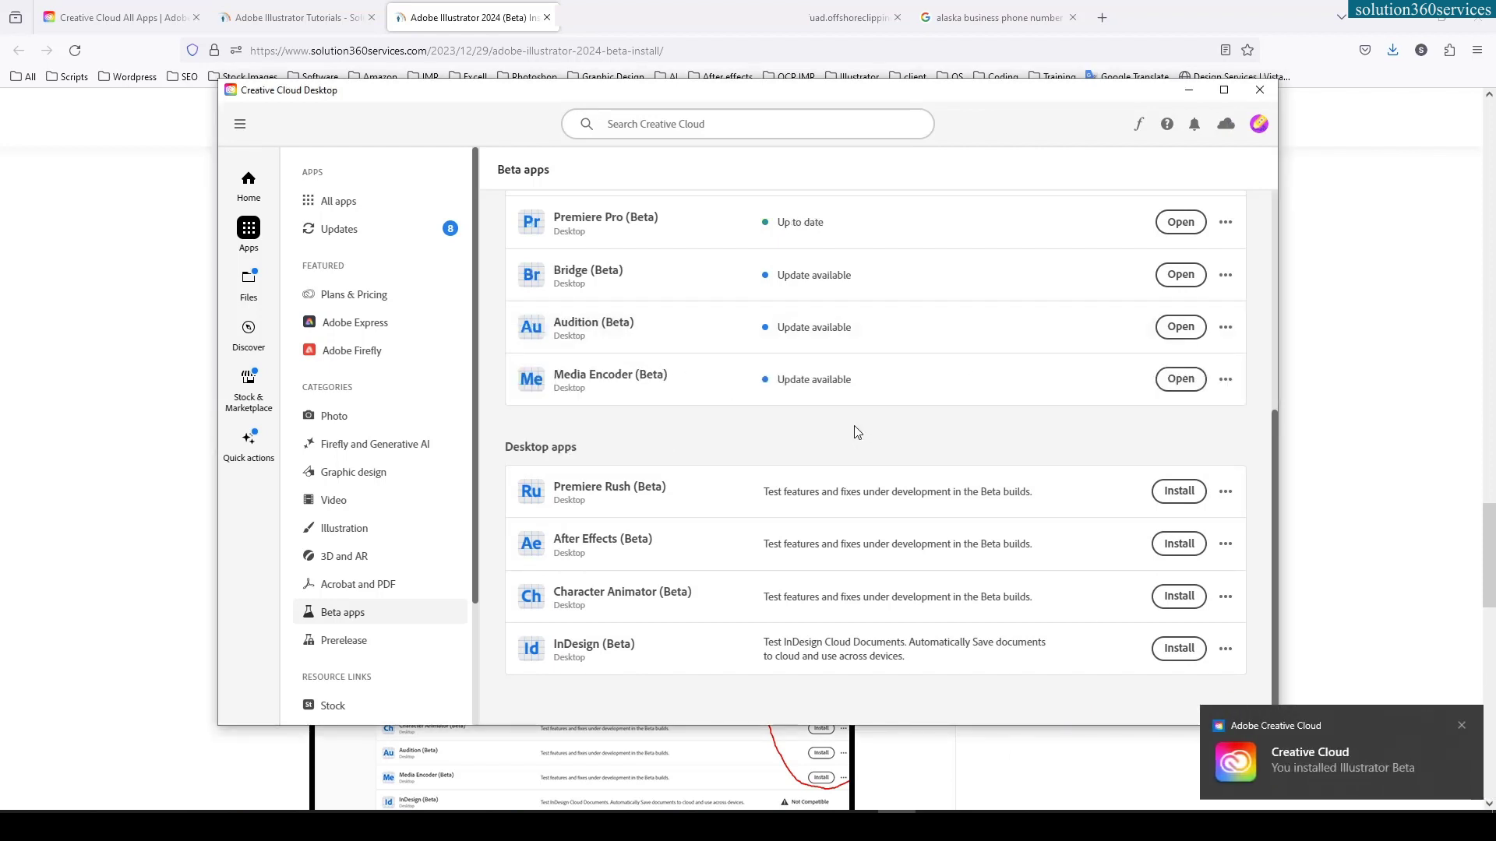
{"action": "scroll", "coordinate": [1013, 483], "scroll_direction": "up", "scroll_amount": 5}
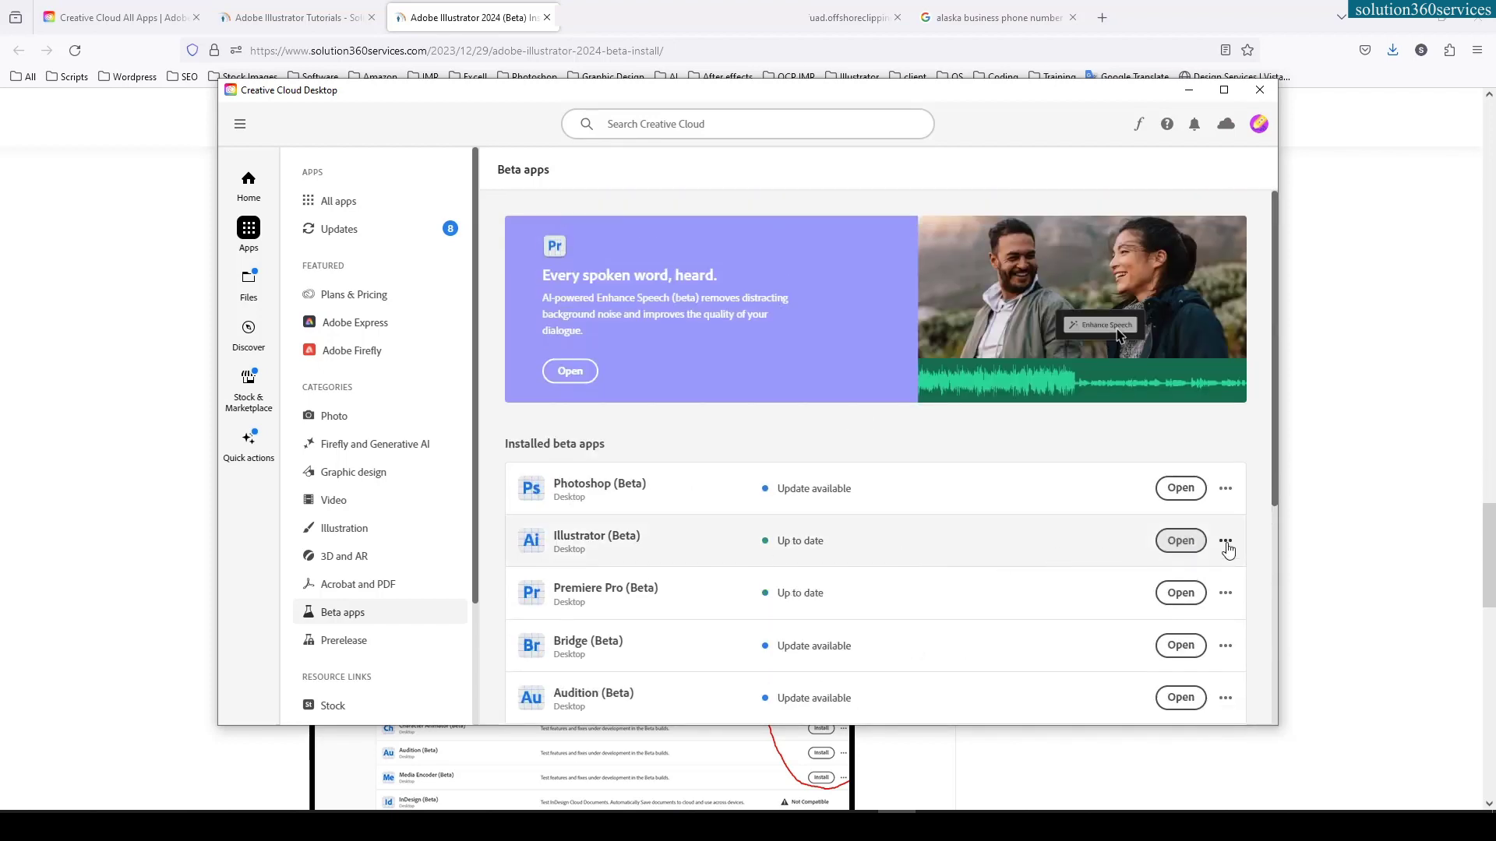
{"action": "left_click", "coordinate": [491, 17]}
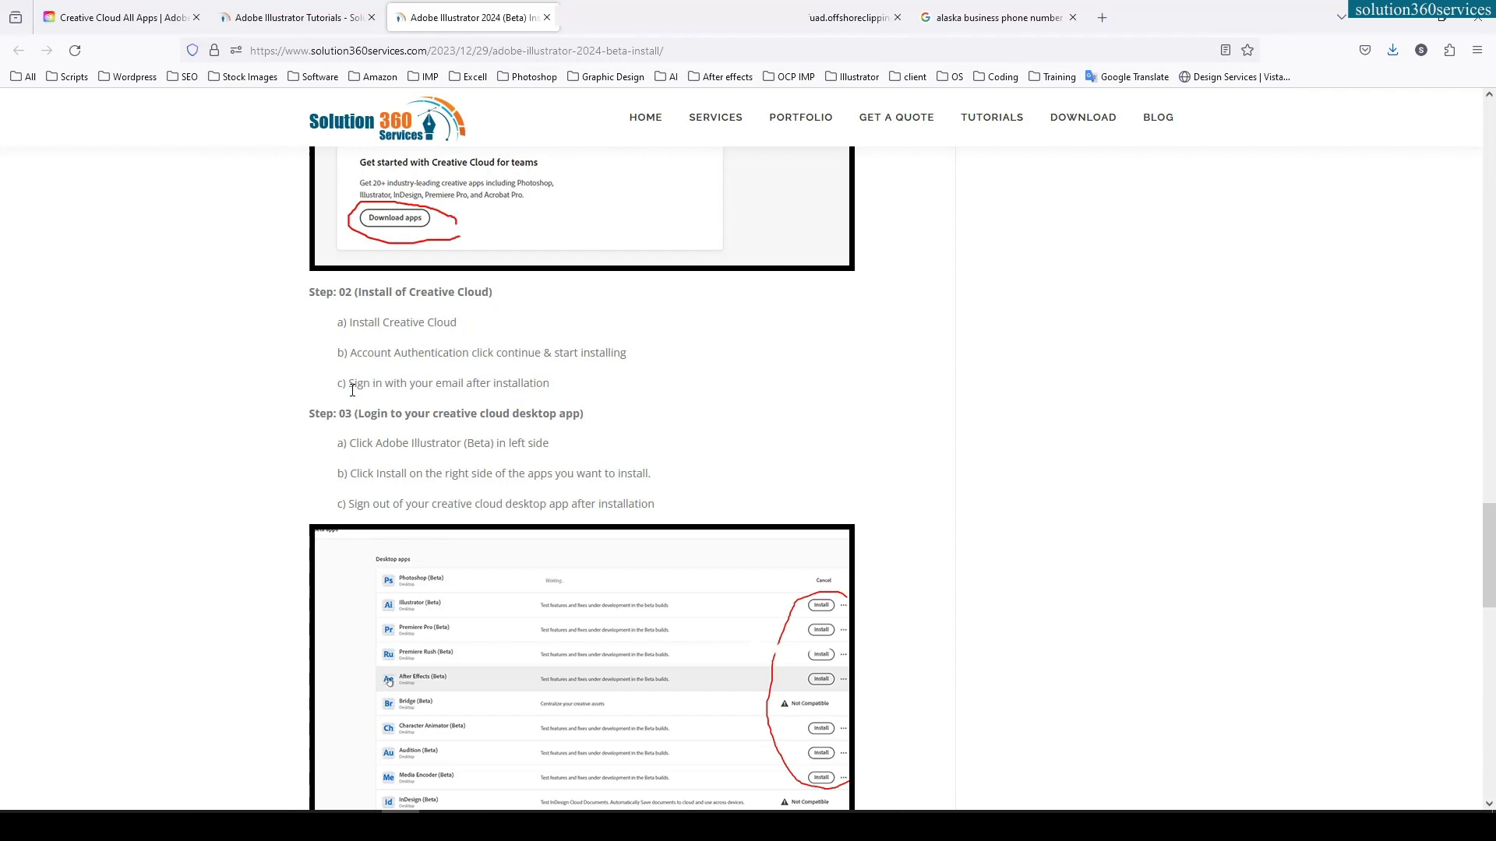
Sign out of the Creative Cloud account and minimize the Creative Cloud window
{"action": "scroll", "coordinate": [417, 461], "scroll_direction": "down", "scroll_amount": 2}
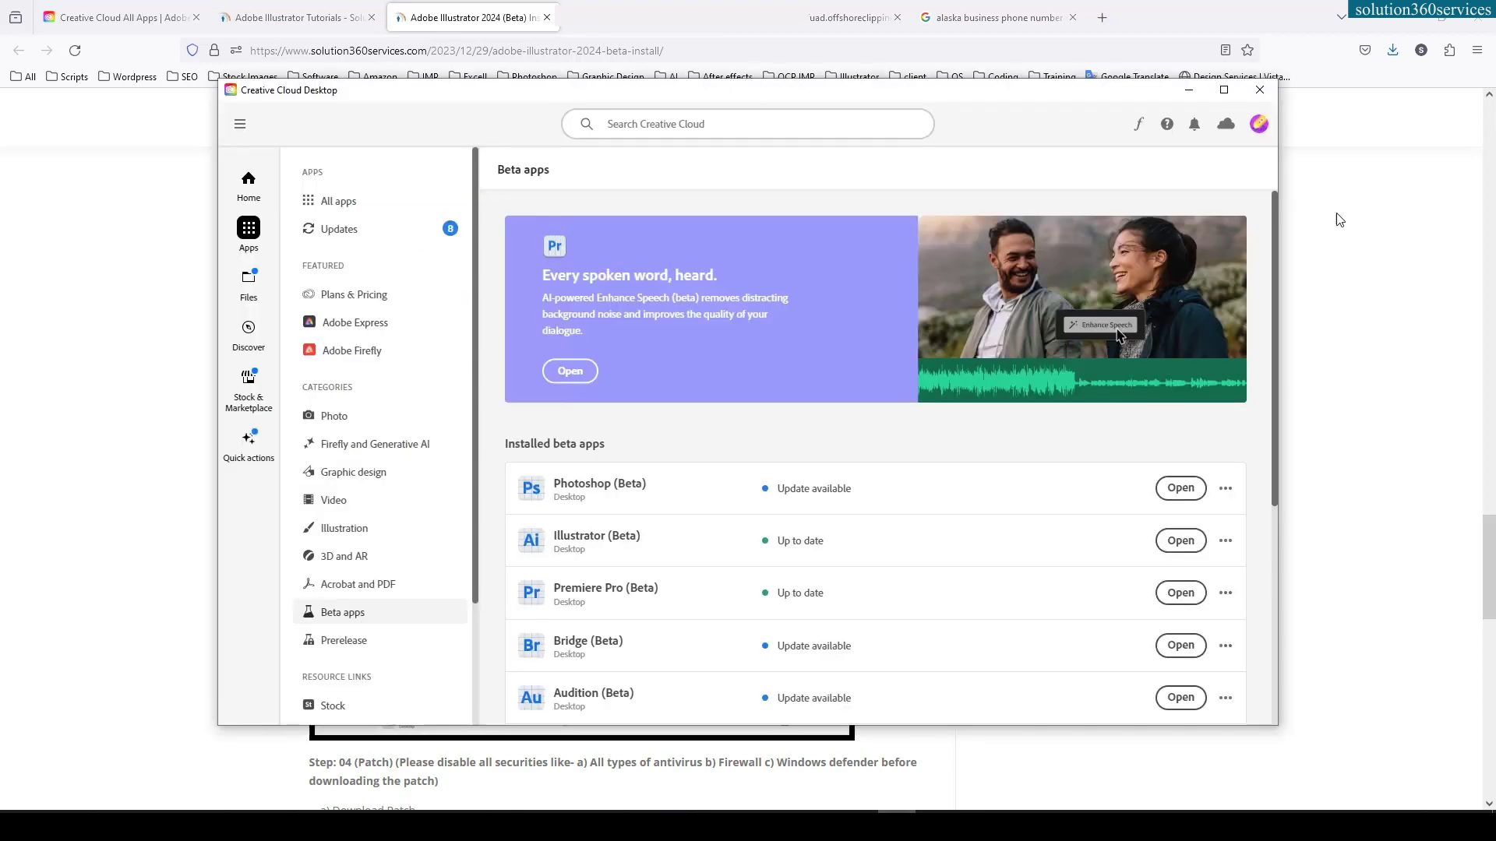
{"action": "left_click", "coordinate": [1258, 124]}
{"action": "left_click", "coordinate": [1051, 311]}
{"action": "left_click", "coordinate": [871, 496]}
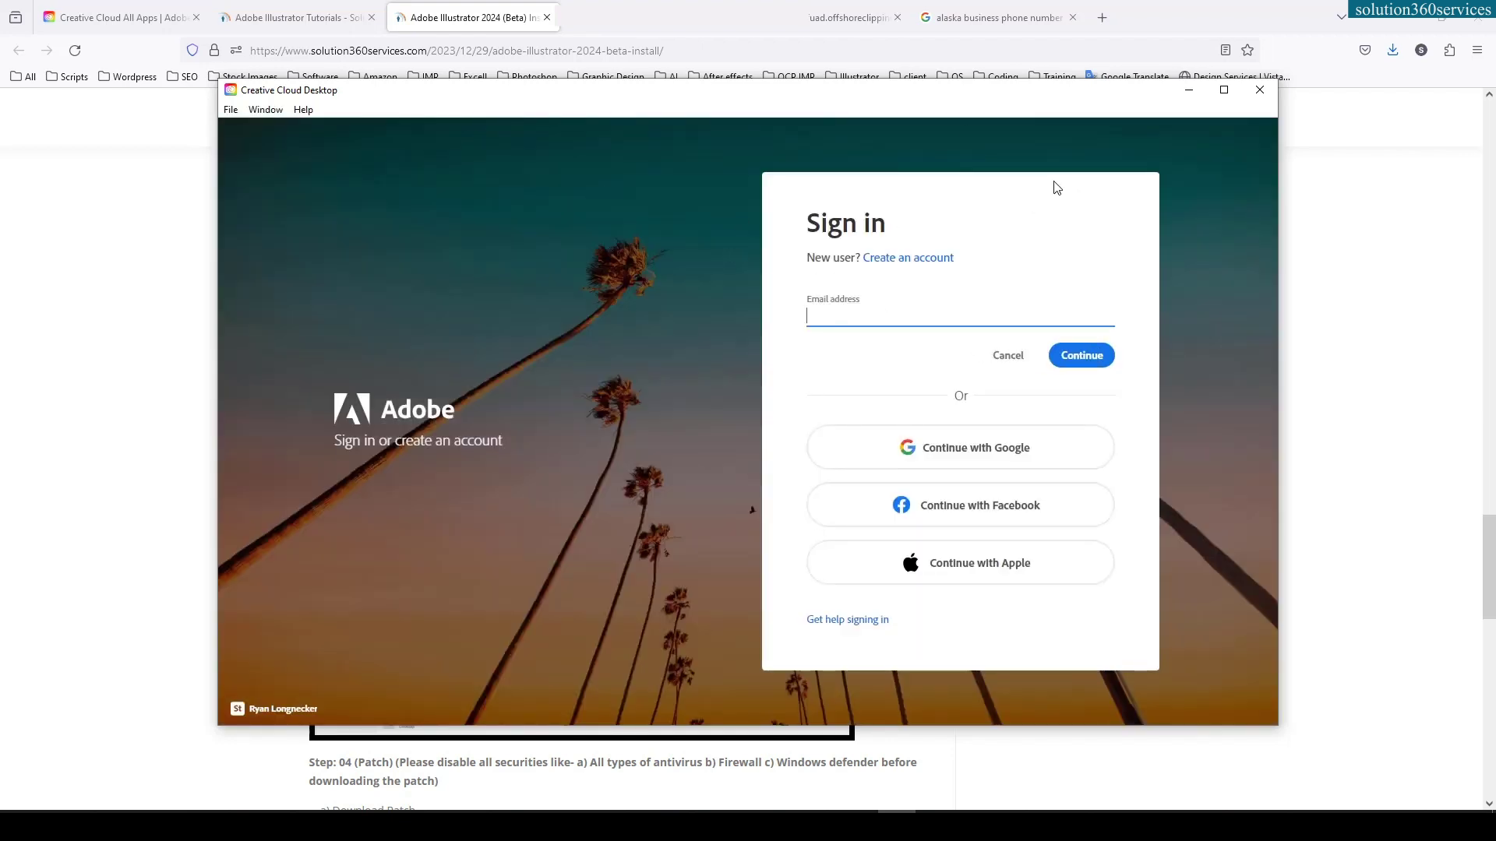
{"action": "left_click", "coordinate": [1189, 89]}
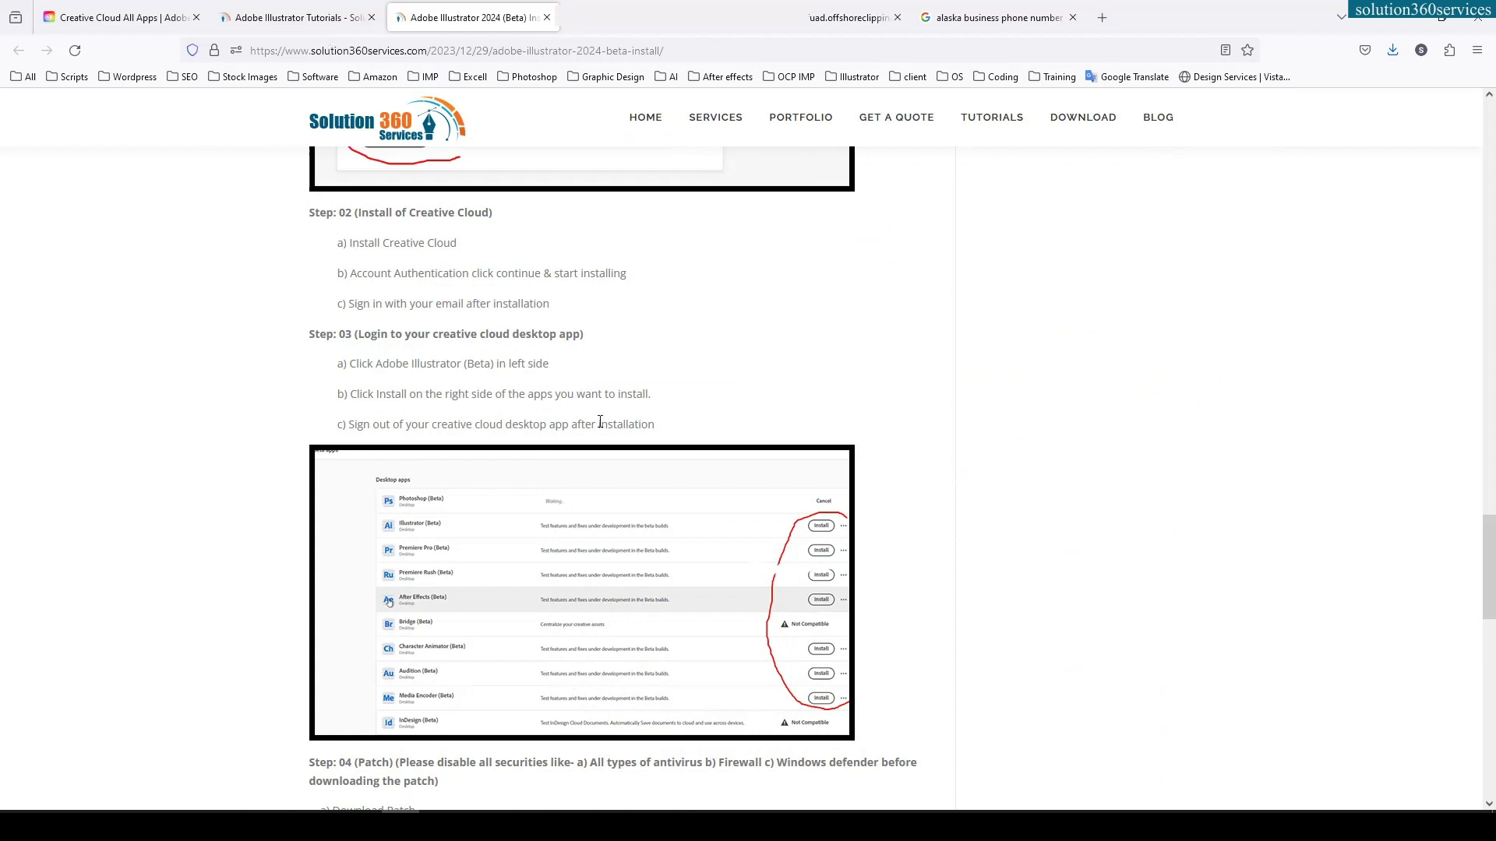
Review the Step 04 patch warning, then return to the Adobe Illustrator Tutorials page
{"action": "scroll", "coordinate": [600, 421], "scroll_direction": "down", "scroll_amount": 3}
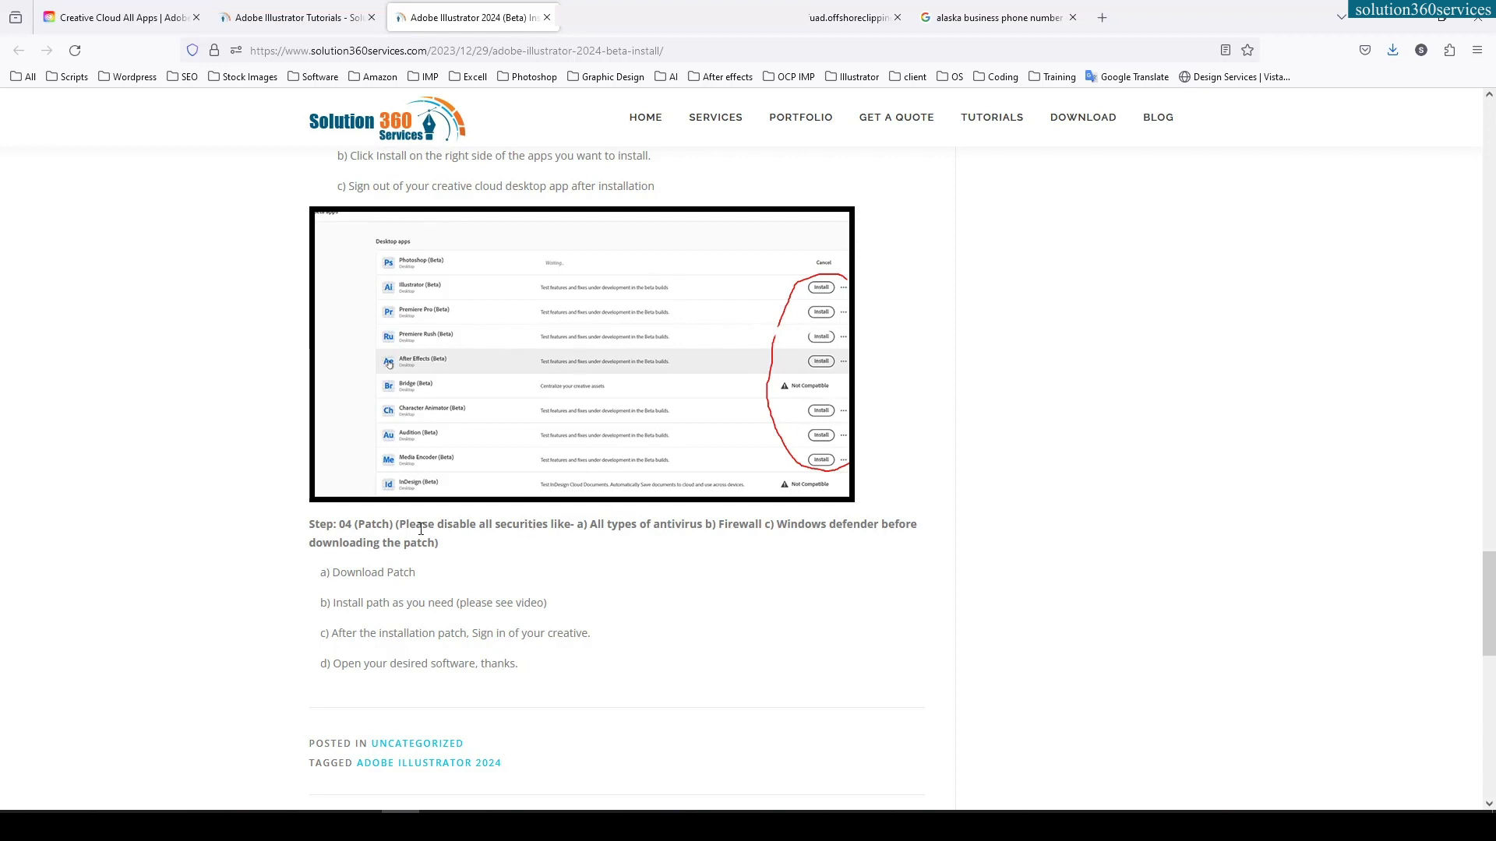
{"action": "left_click_drag", "start_coordinate": [380, 527], "coordinate": [500, 538]}
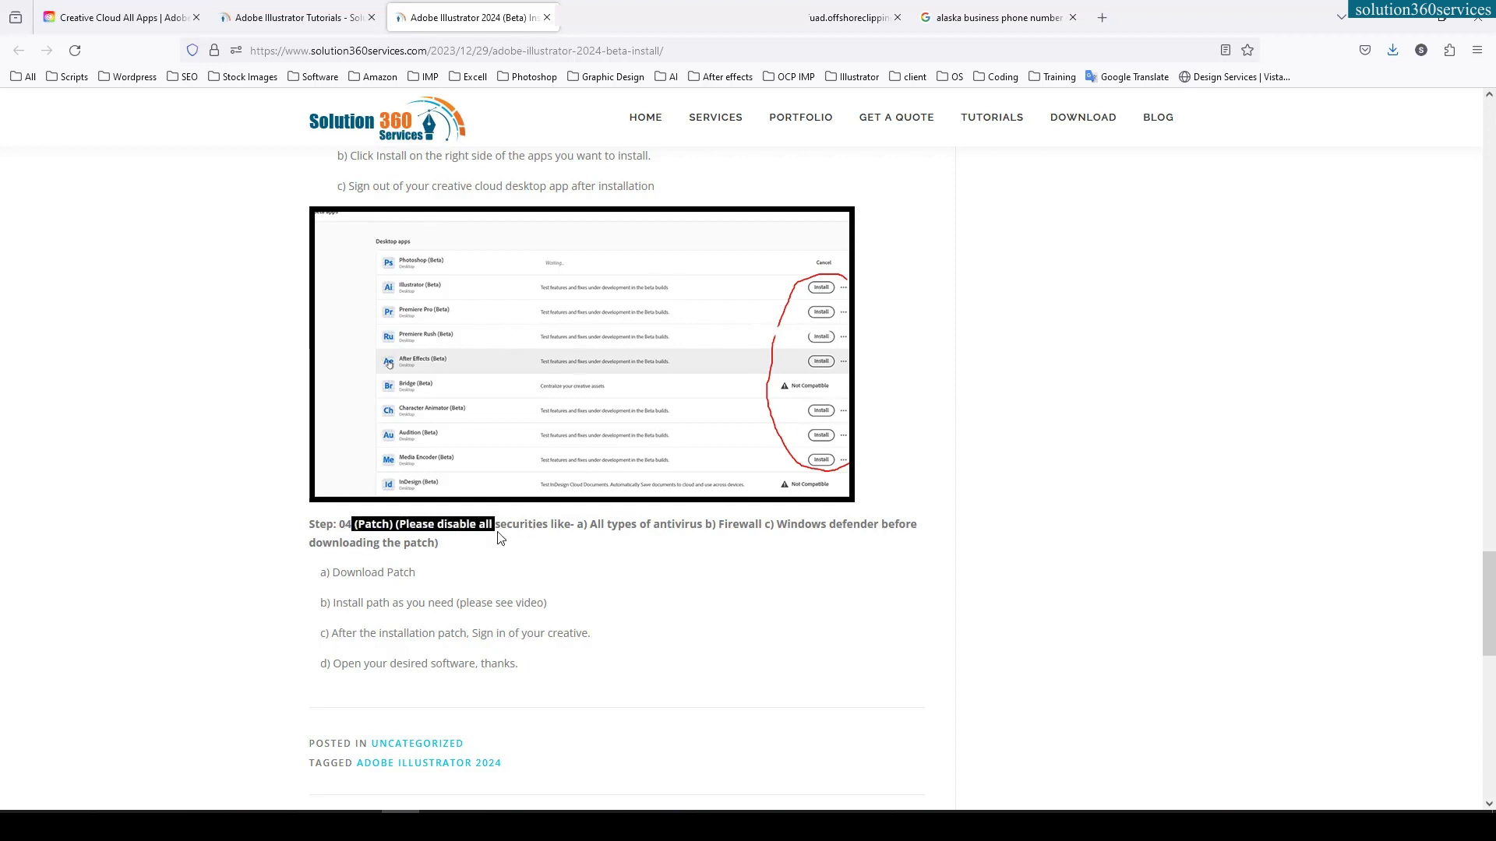
{"action": "left_click", "coordinate": [693, 524]}
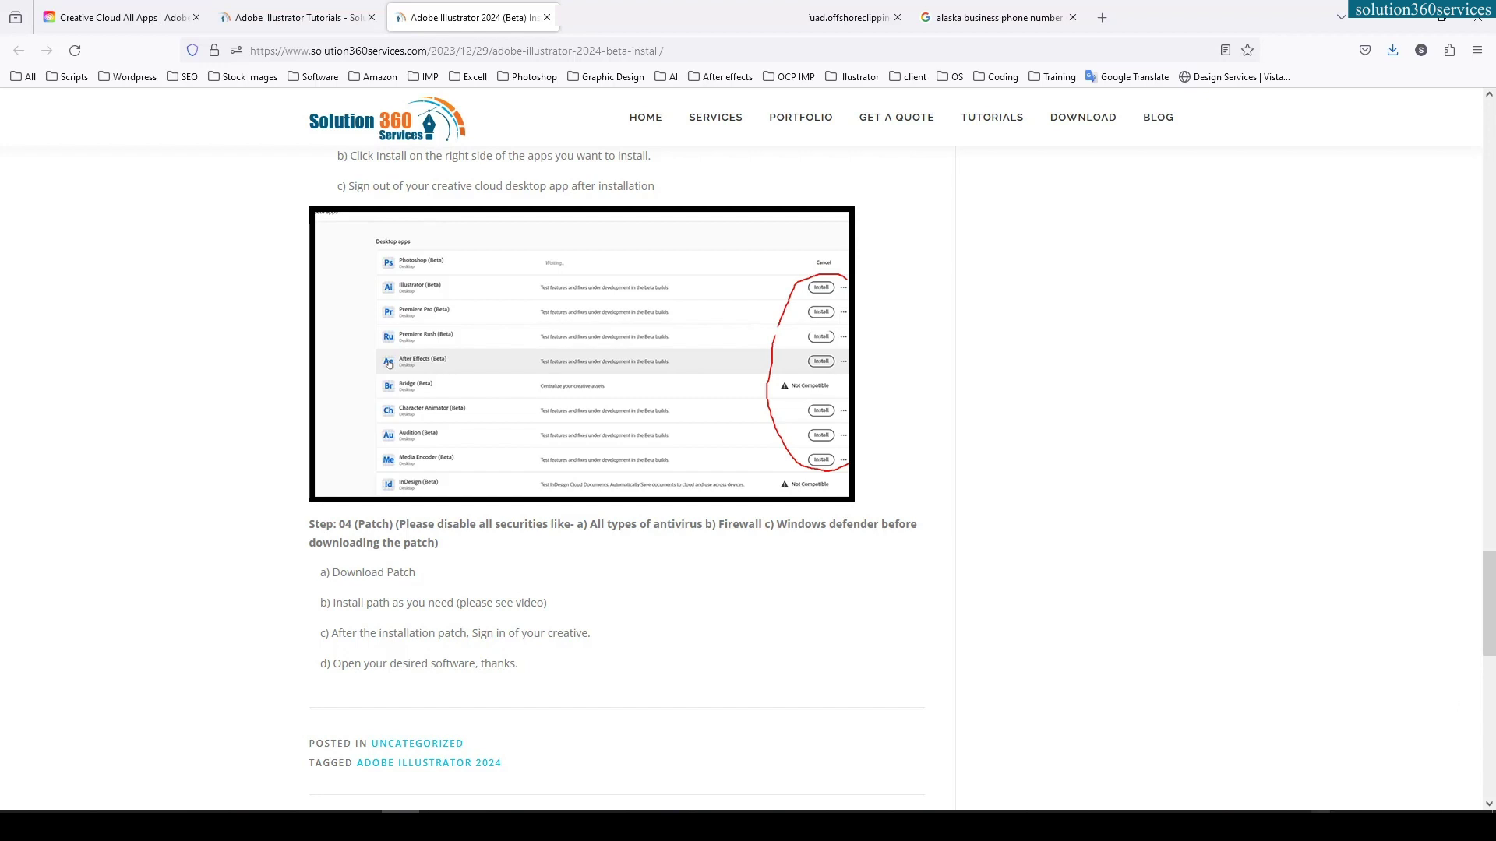
{"action": "left_click", "coordinate": [1321, 826]}
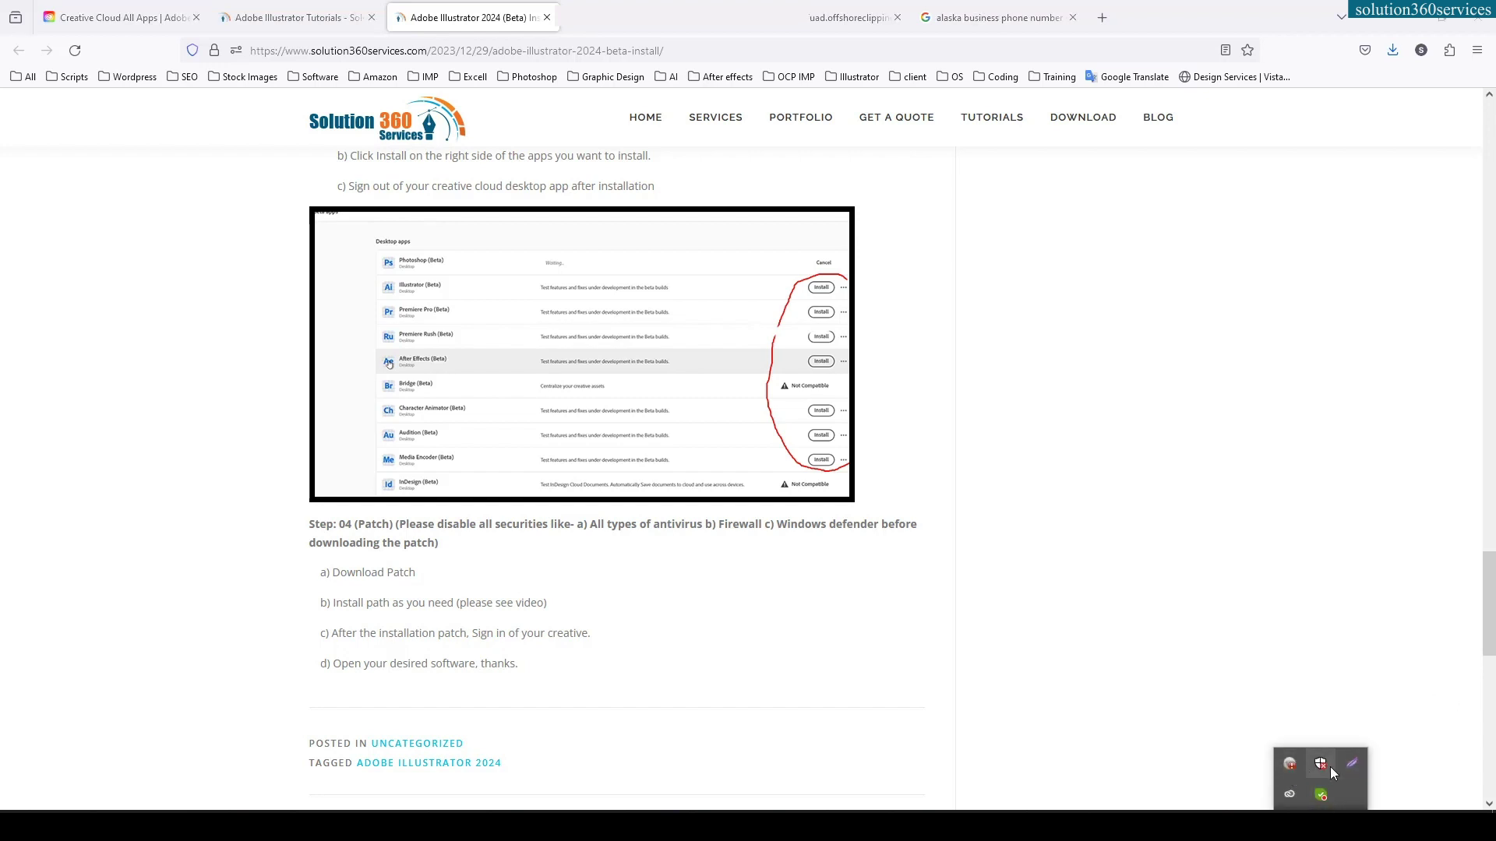
{"action": "left_click", "coordinate": [639, 567]}
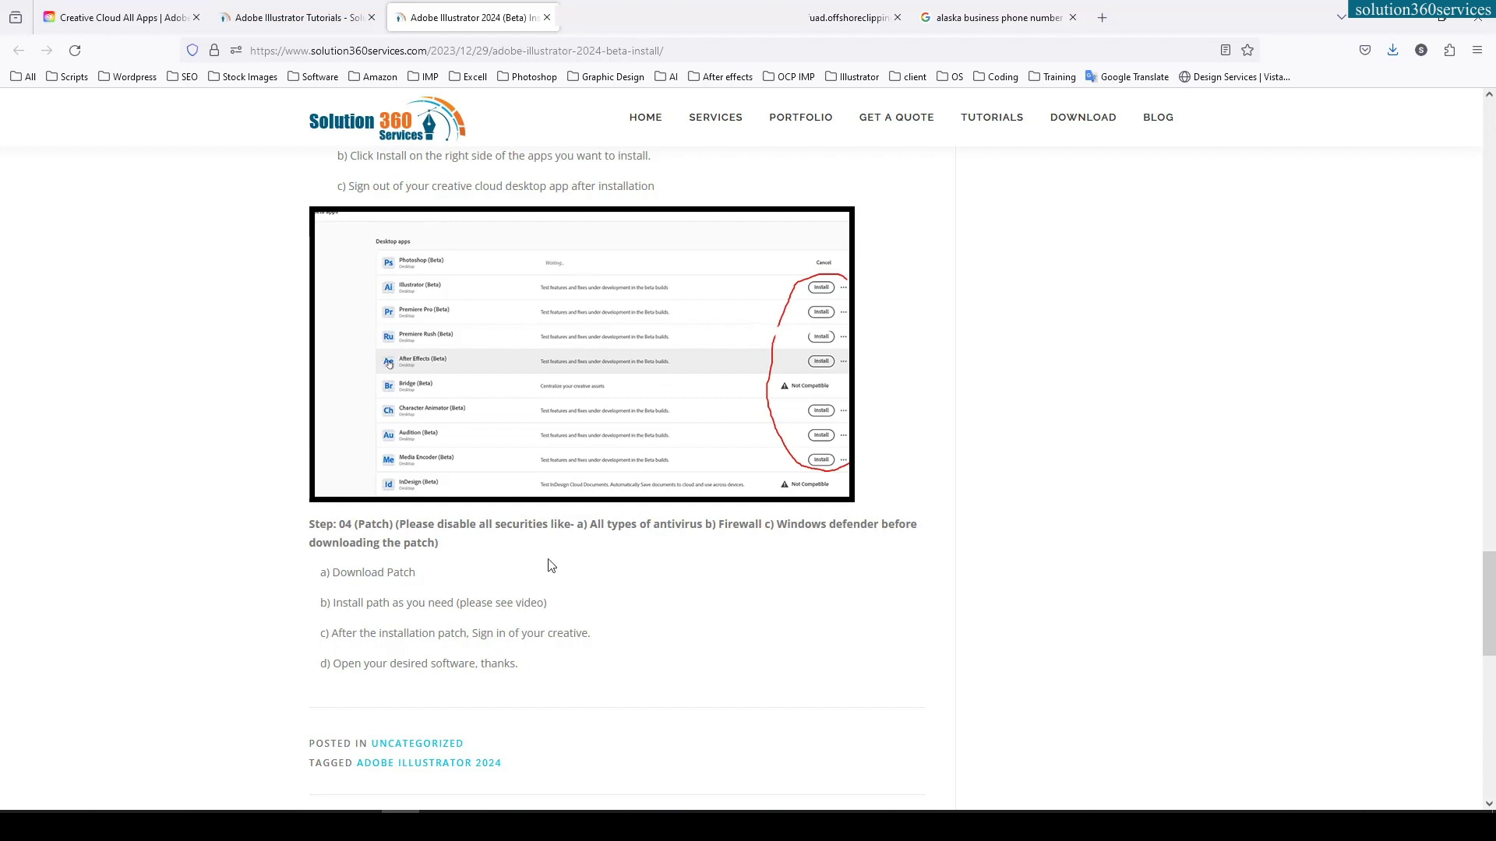
{"action": "left_click", "coordinate": [269, 17]}
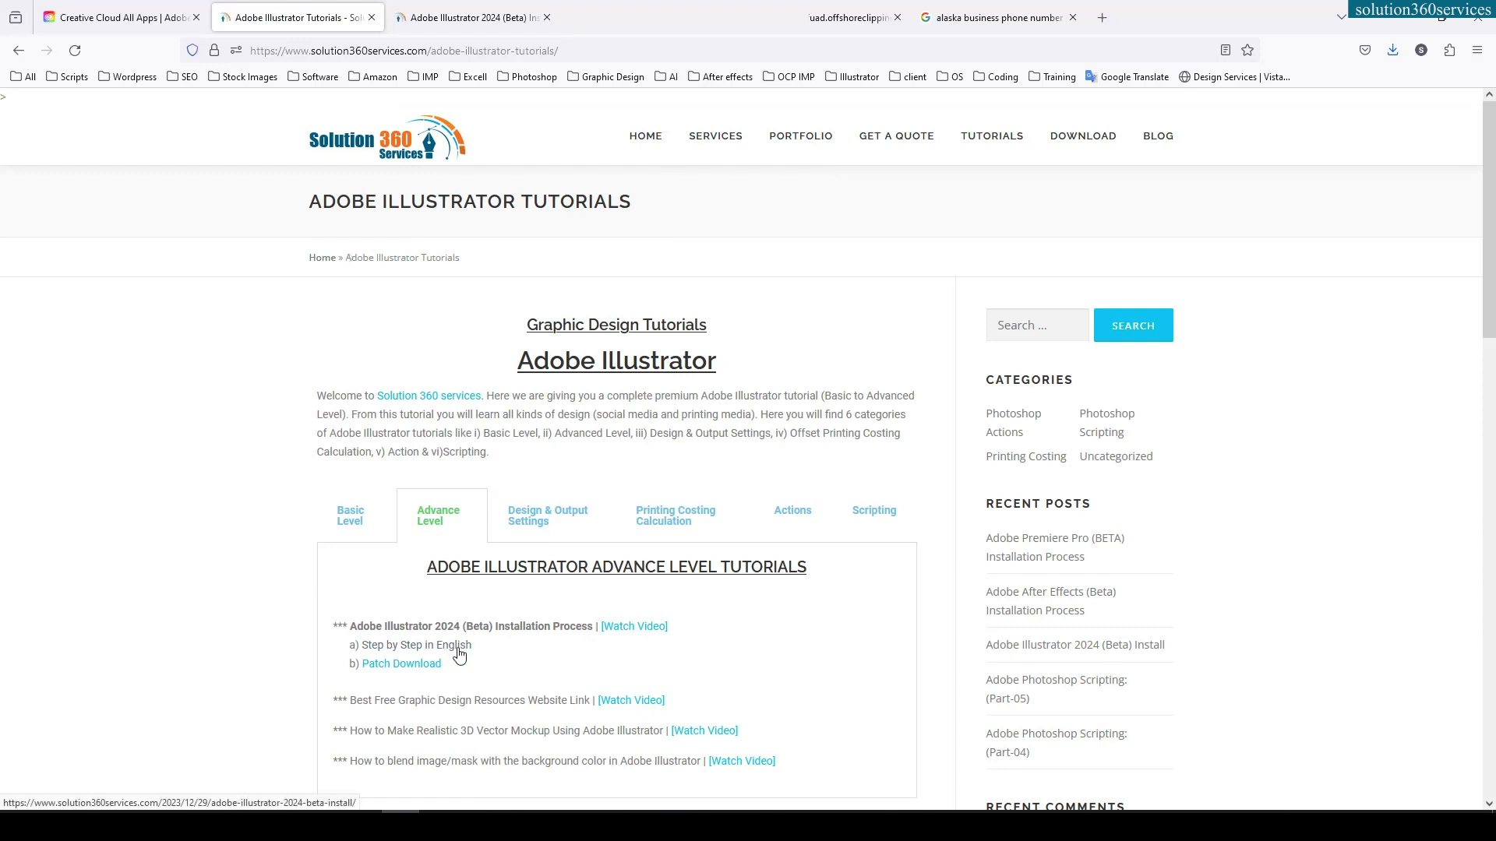
Download the shared Patch folder from Google Drive as a zip and show it in Downloads
{"action": "left_click", "coordinate": [397, 666]}
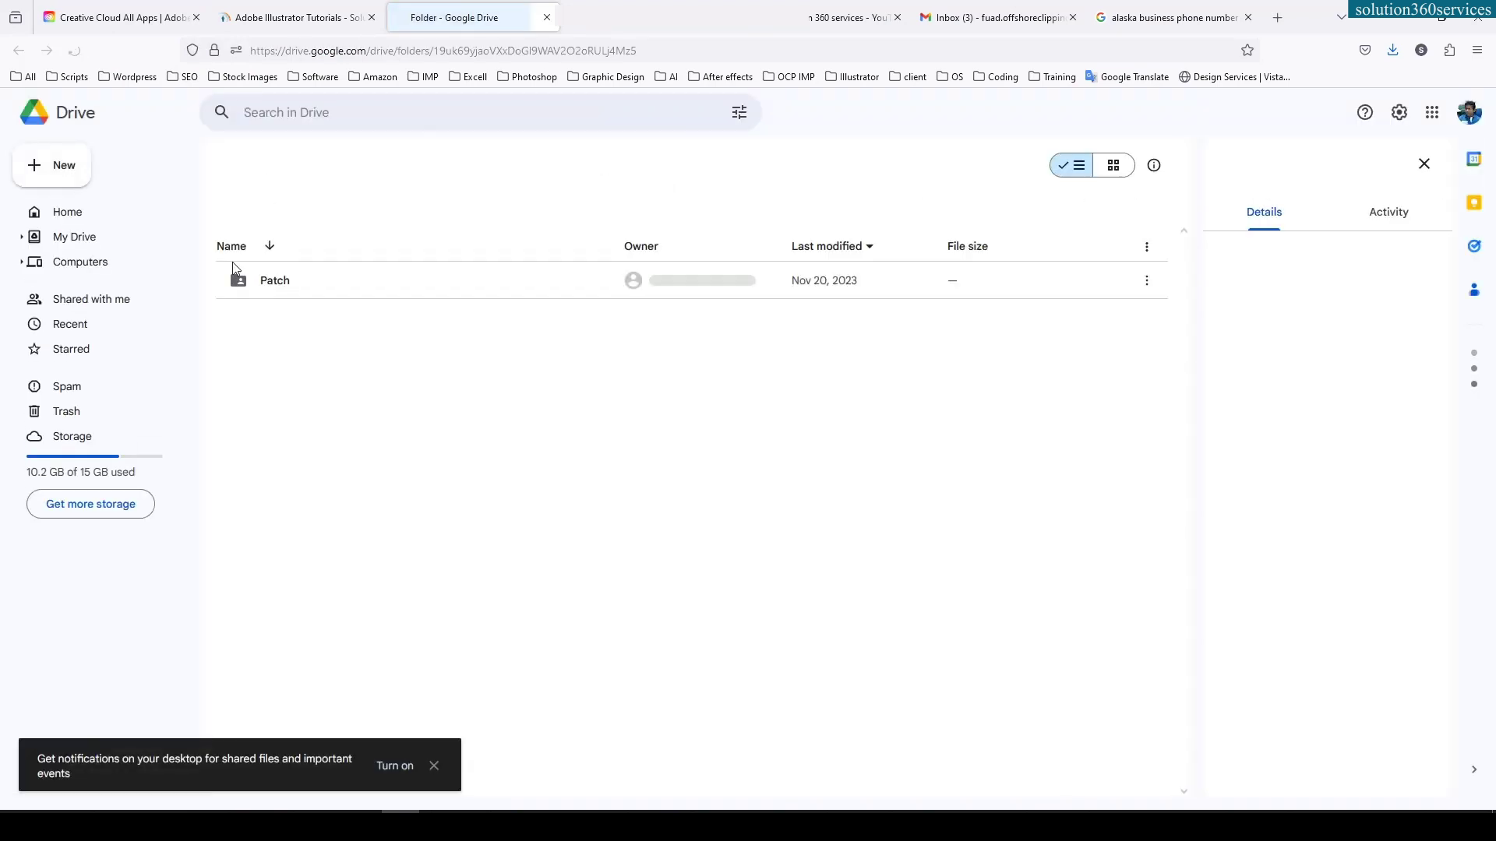
{"action": "left_click", "coordinate": [1147, 282]}
{"action": "left_click", "coordinate": [1146, 282]}
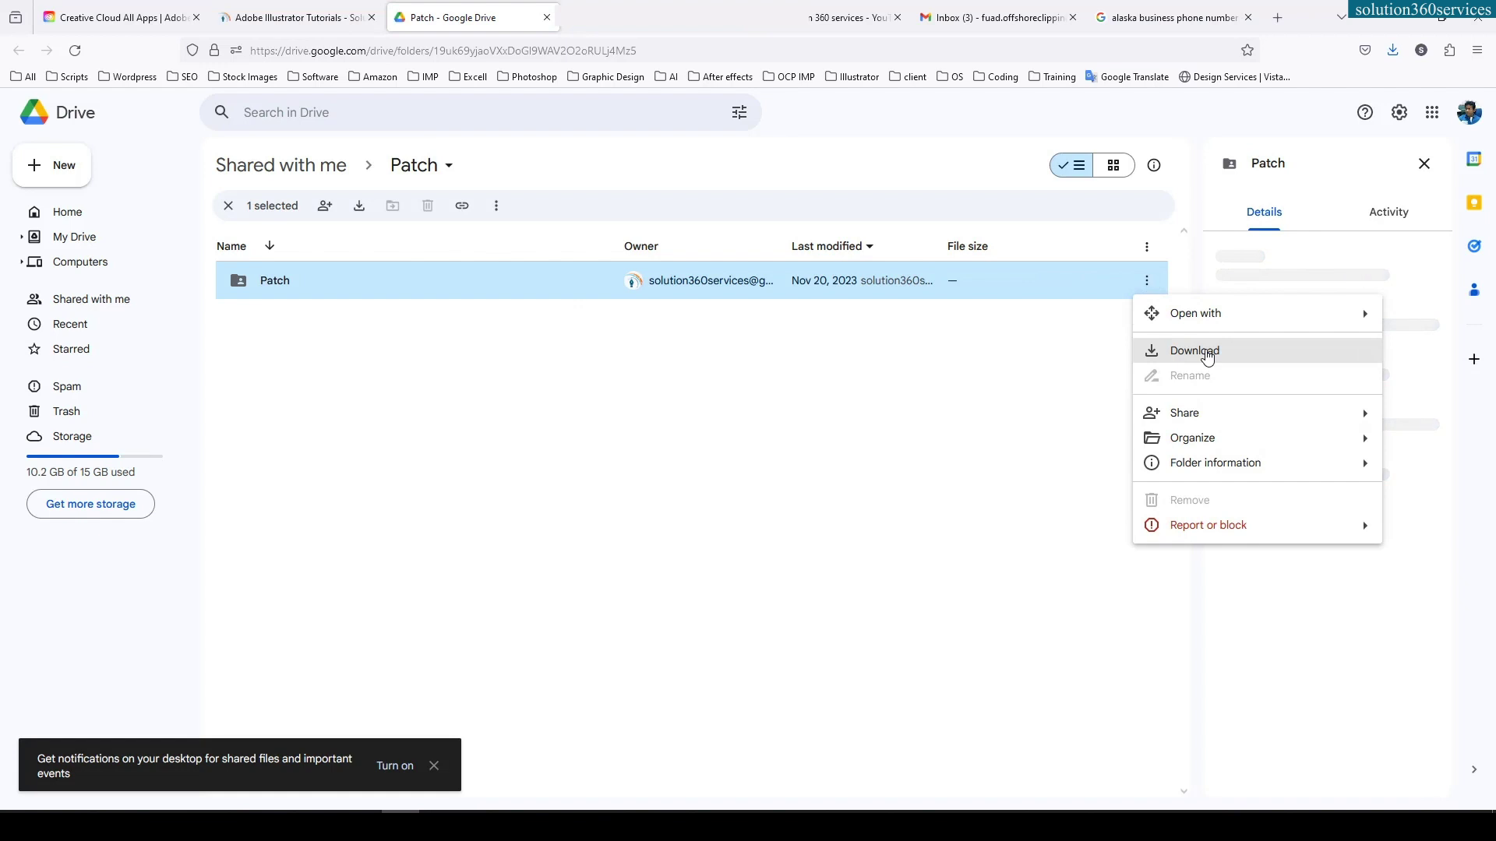
{"action": "left_click", "coordinate": [1206, 355]}
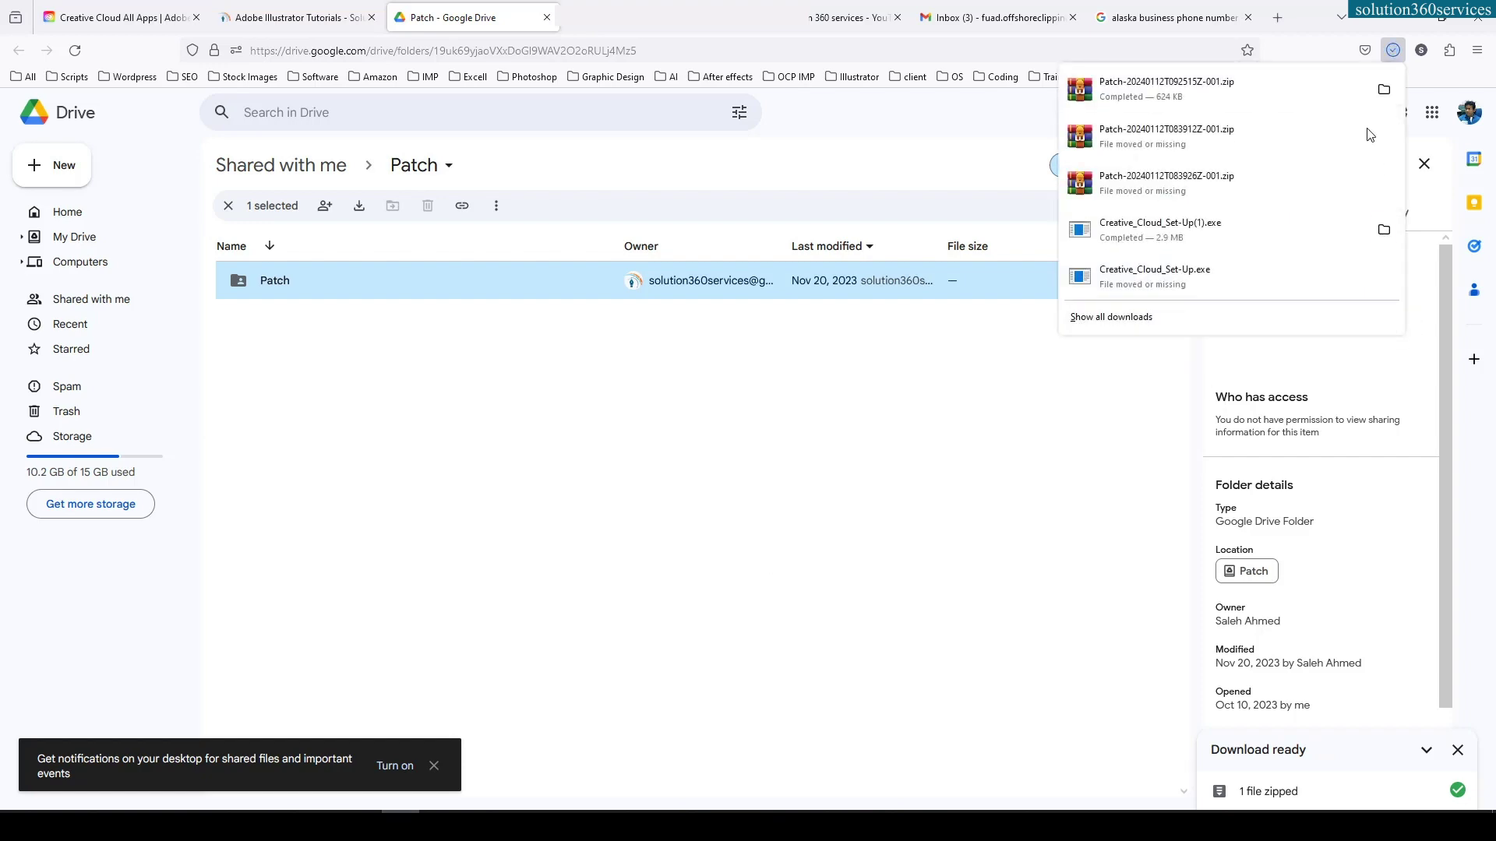
{"action": "left_click", "coordinate": [1383, 89]}
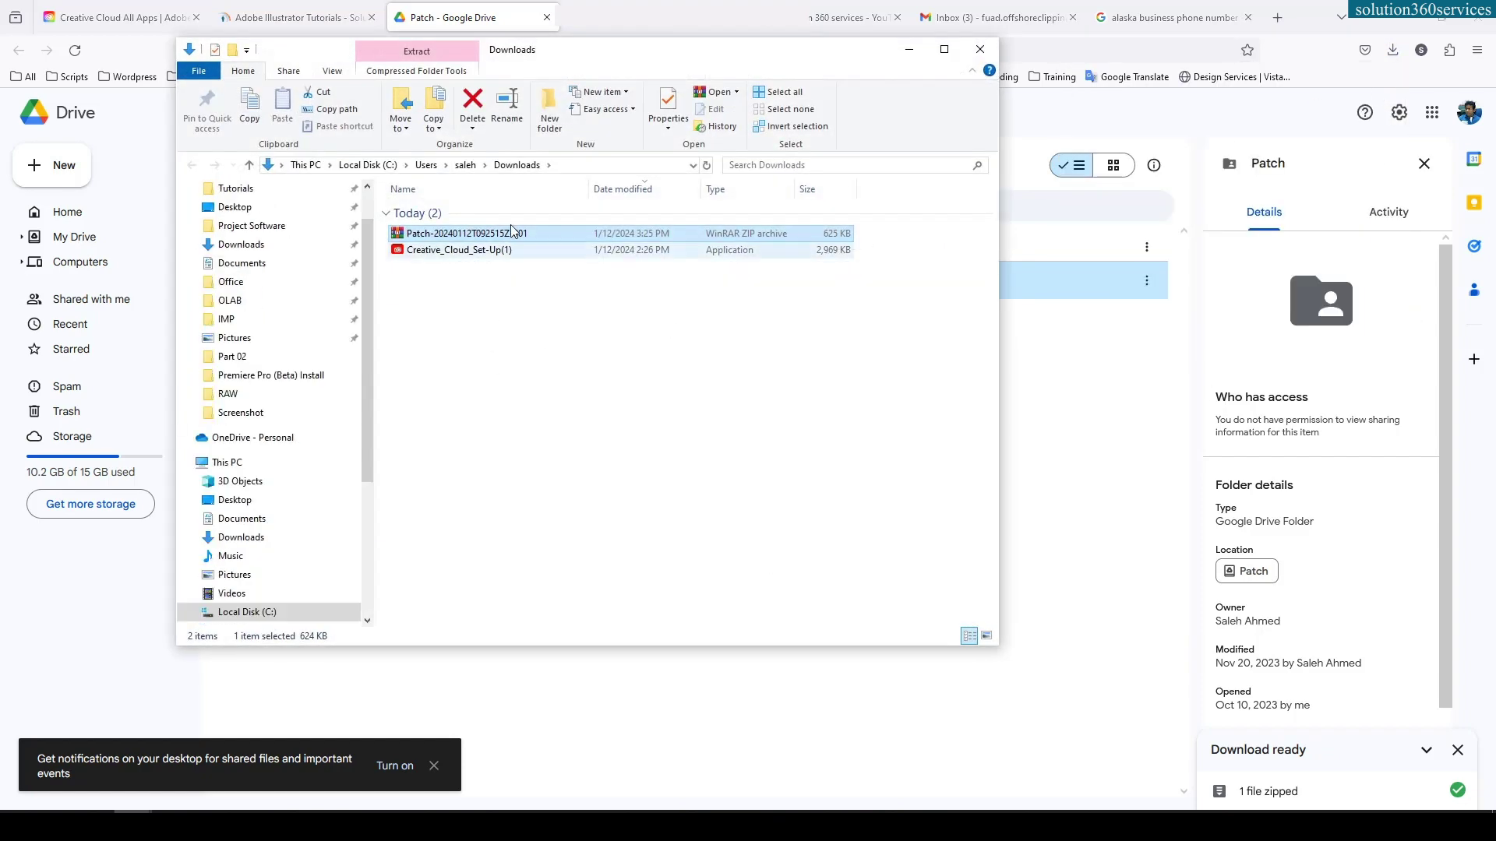
Extract the Patch zip into the suggested Downloads folder
{"action": "right_click", "coordinate": [477, 233]}
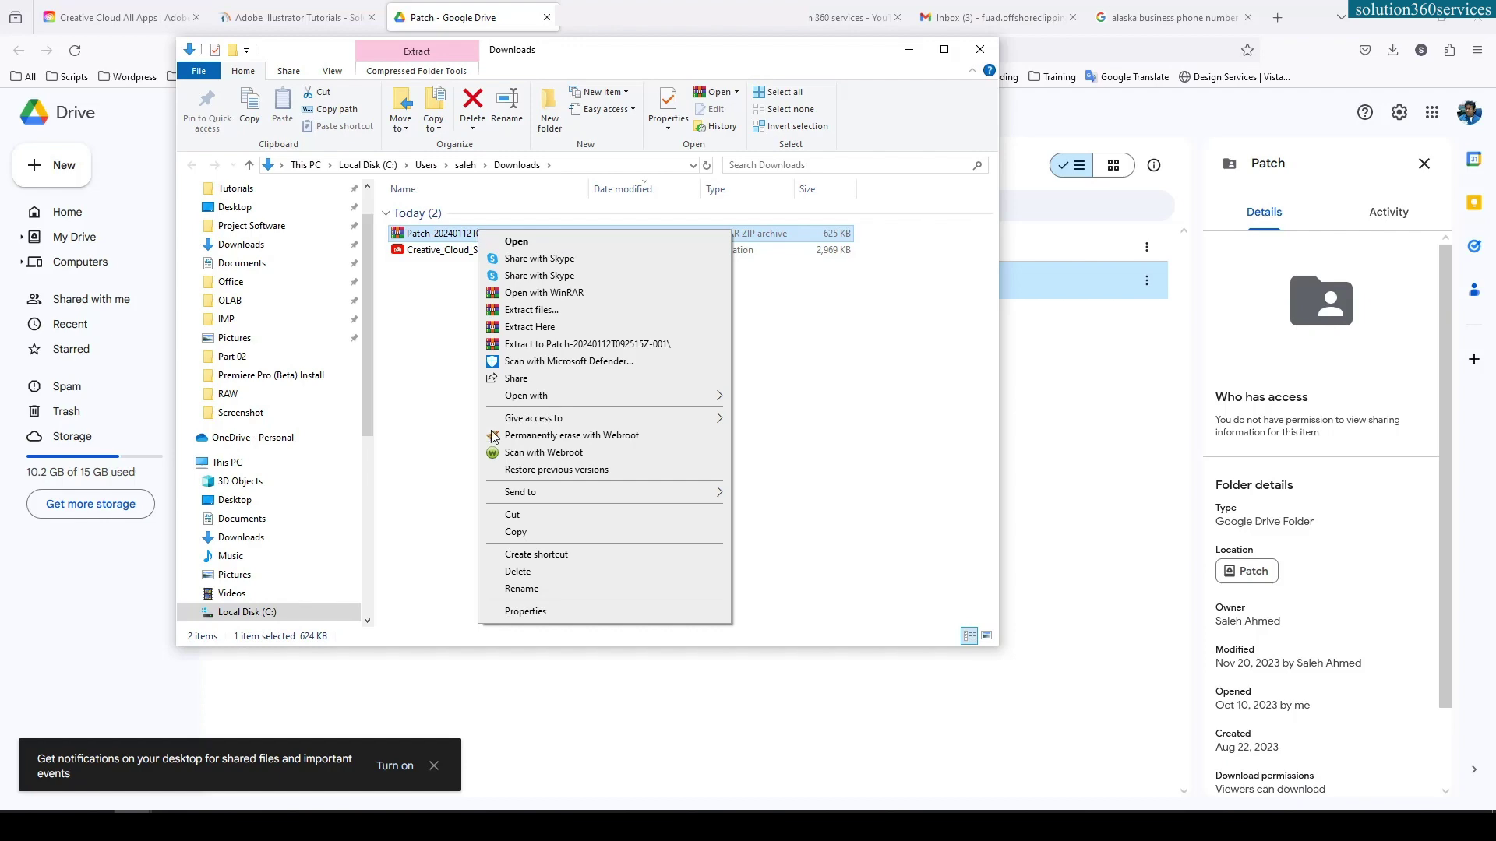
{"action": "left_click", "coordinate": [536, 310]}
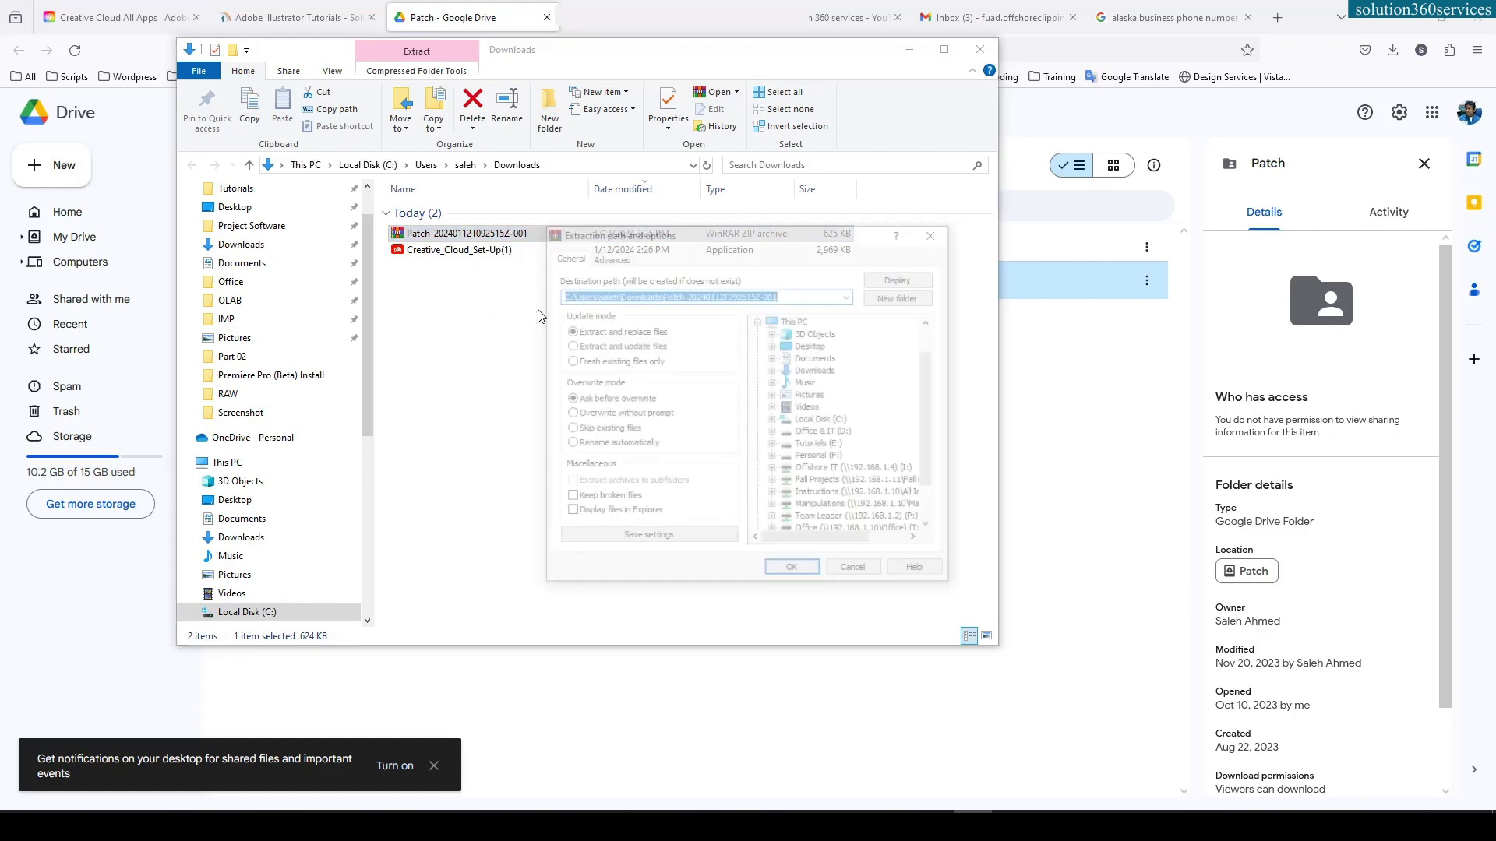
{"action": "left_click", "coordinate": [779, 568]}
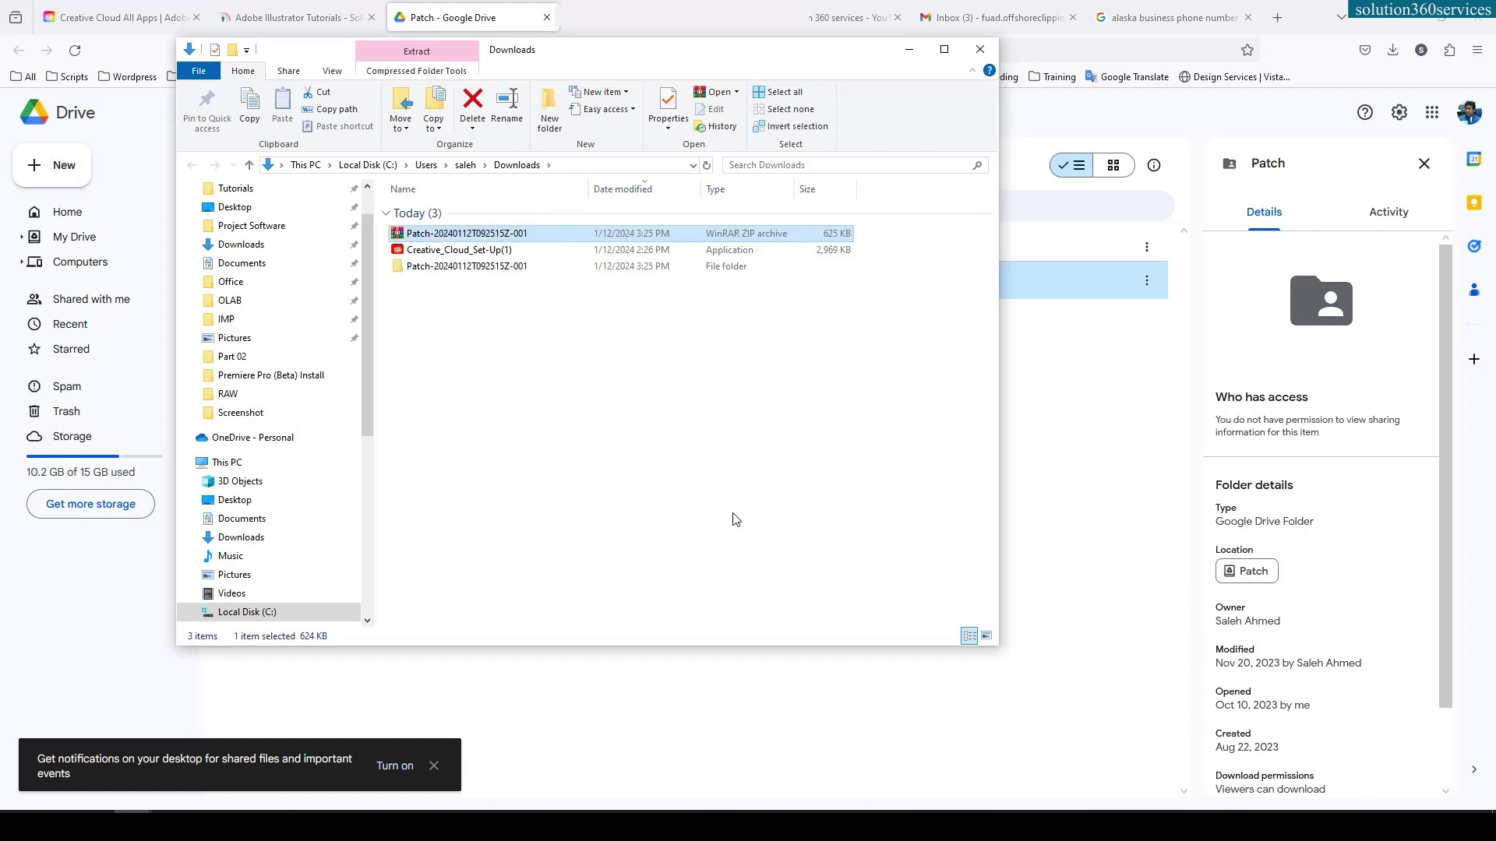
Run AdobeGenP from Patch > Adobe-GenP-3.1.9 as administrator and allow it to make changes
{"action": "double_click", "coordinate": [468, 267]}
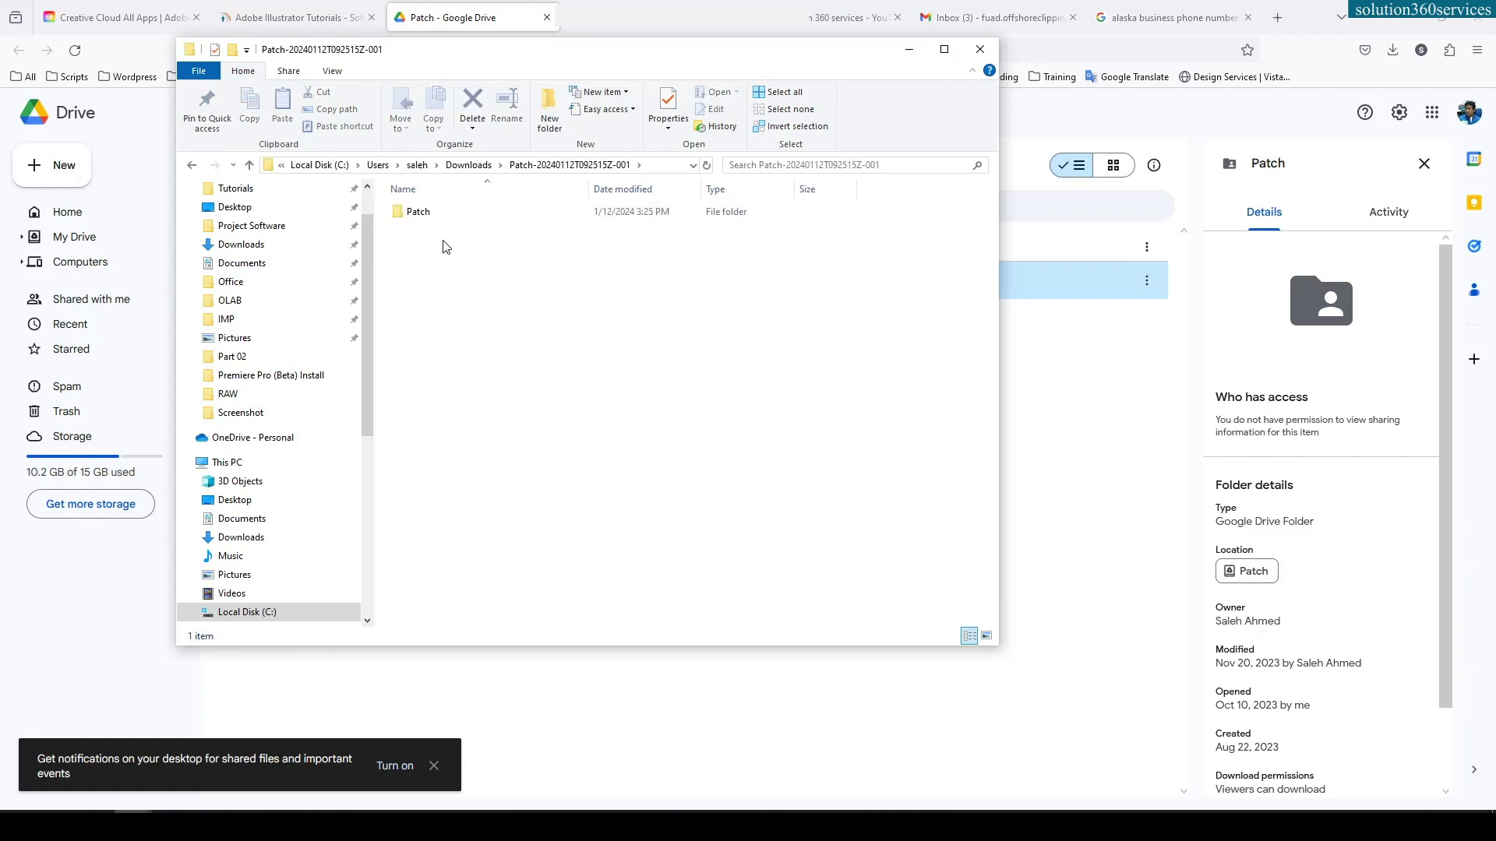
{"action": "double_click", "coordinate": [436, 212]}
{"action": "double_click", "coordinate": [437, 212]}
{"action": "left_click", "coordinate": [436, 212]}
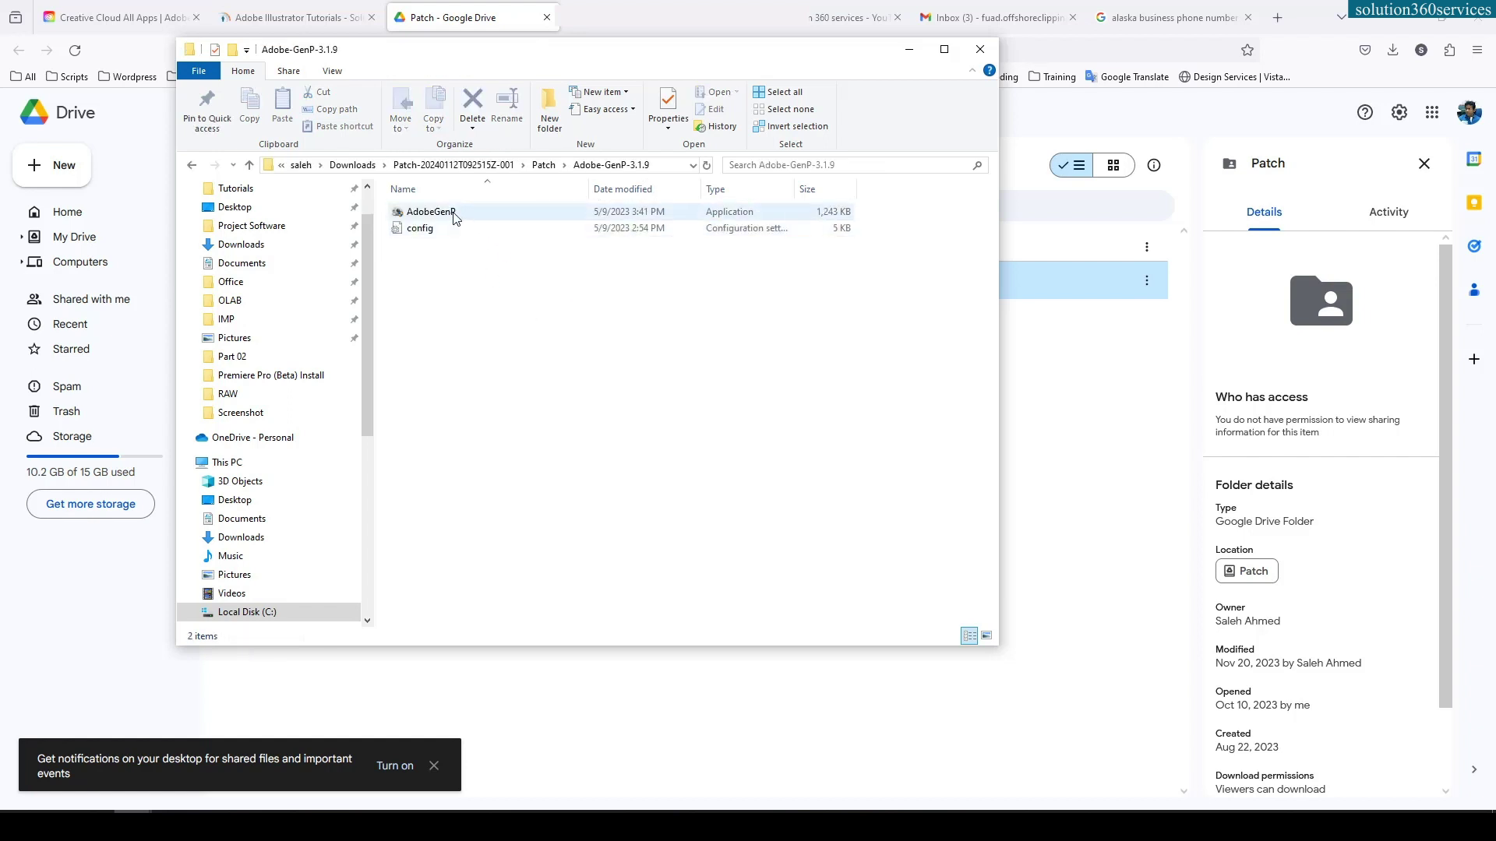
{"action": "right_click", "coordinate": [455, 218]}
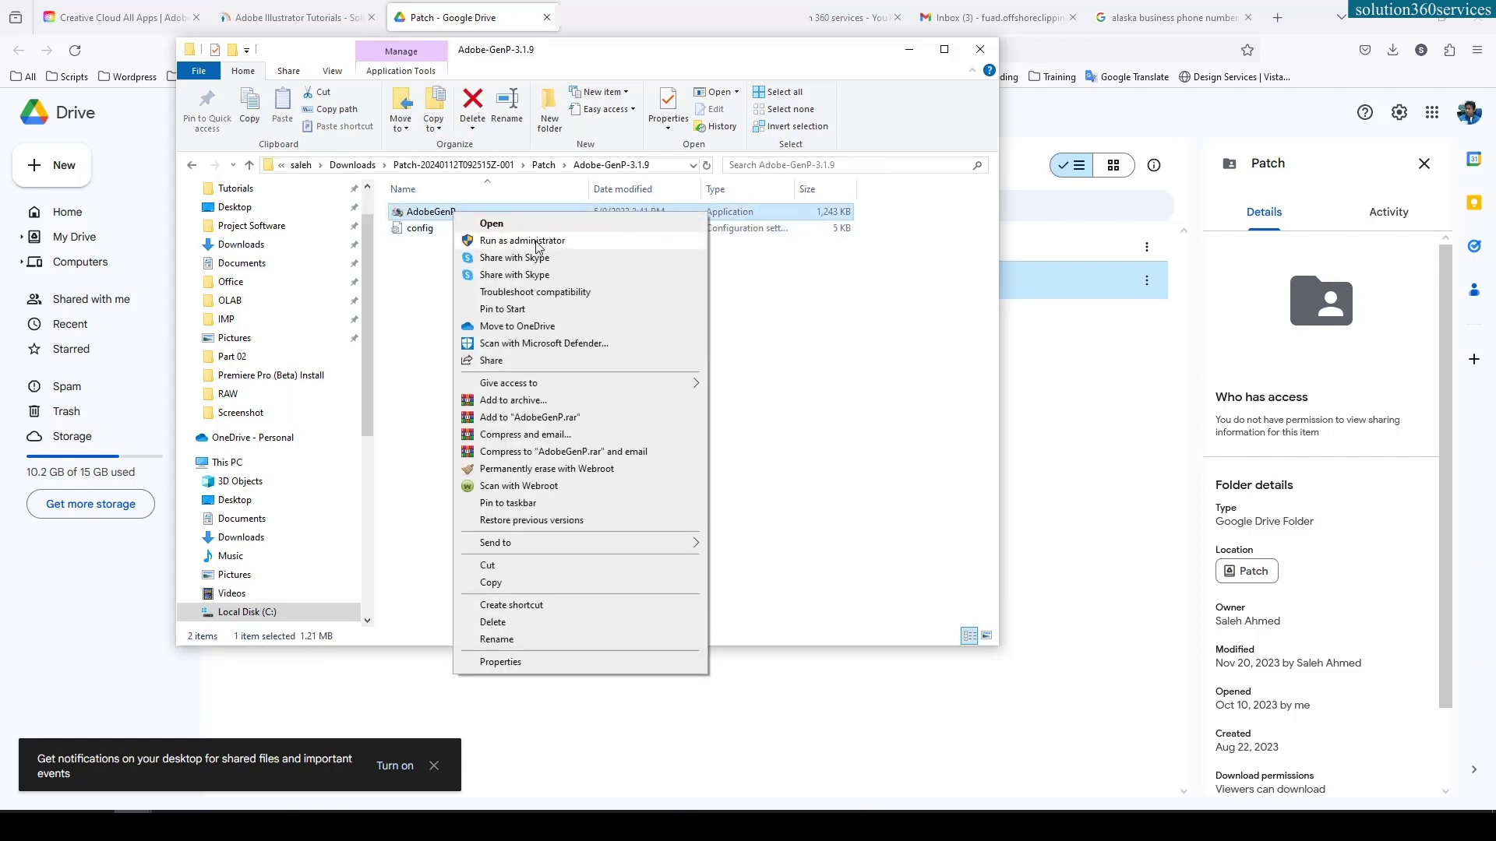
{"action": "left_click", "coordinate": [536, 243]}
{"action": "left_click", "coordinate": [559, 519]}
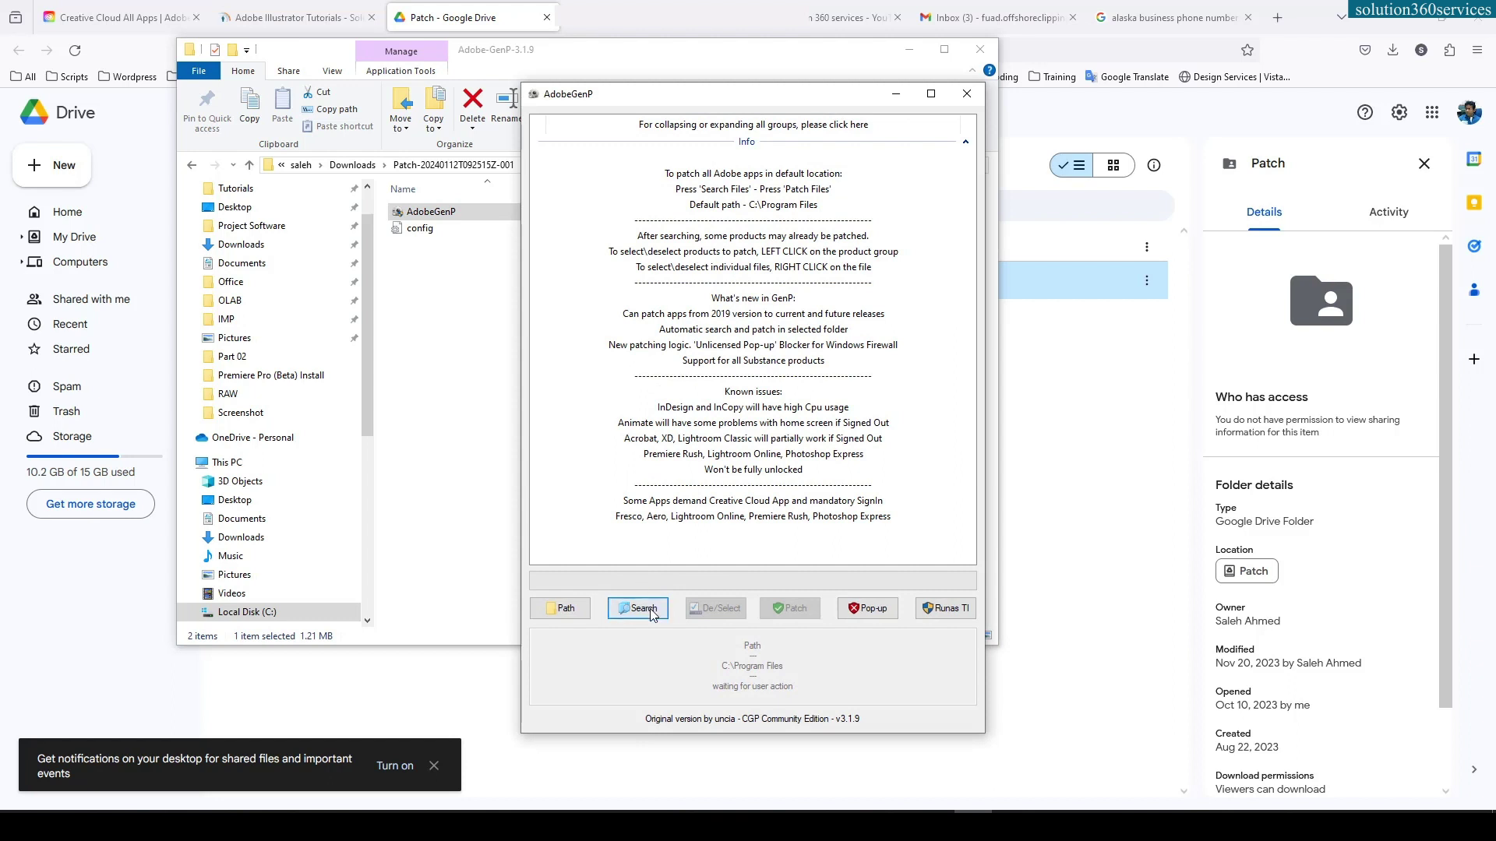
Search Program Files and untick Acrobat, After Effects, Audition, Bridge and Media Encoder
{"action": "left_click", "coordinate": [639, 606]}
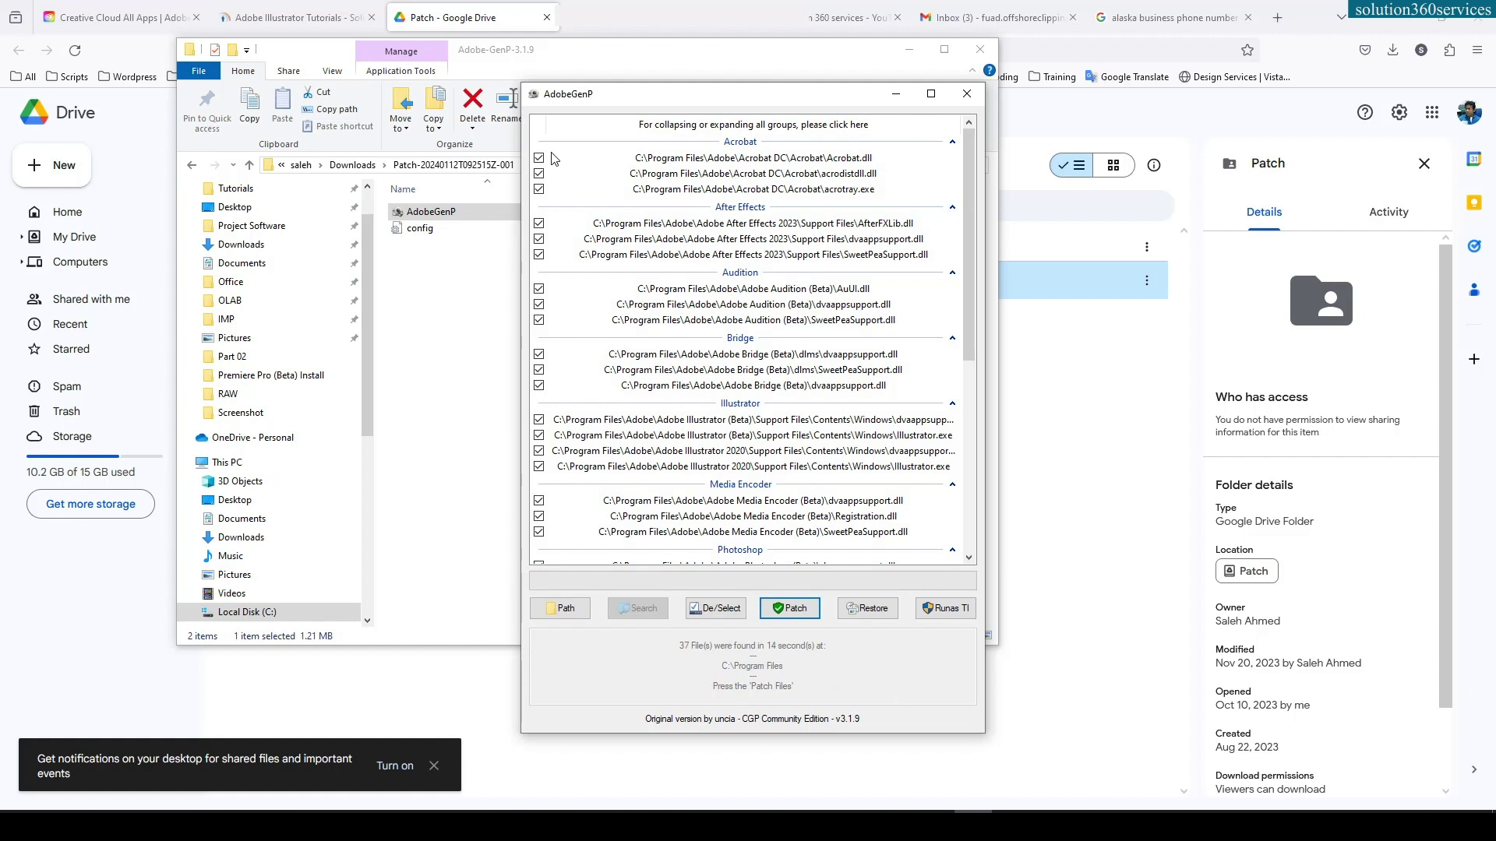
{"action": "left_click", "coordinate": [553, 159]}
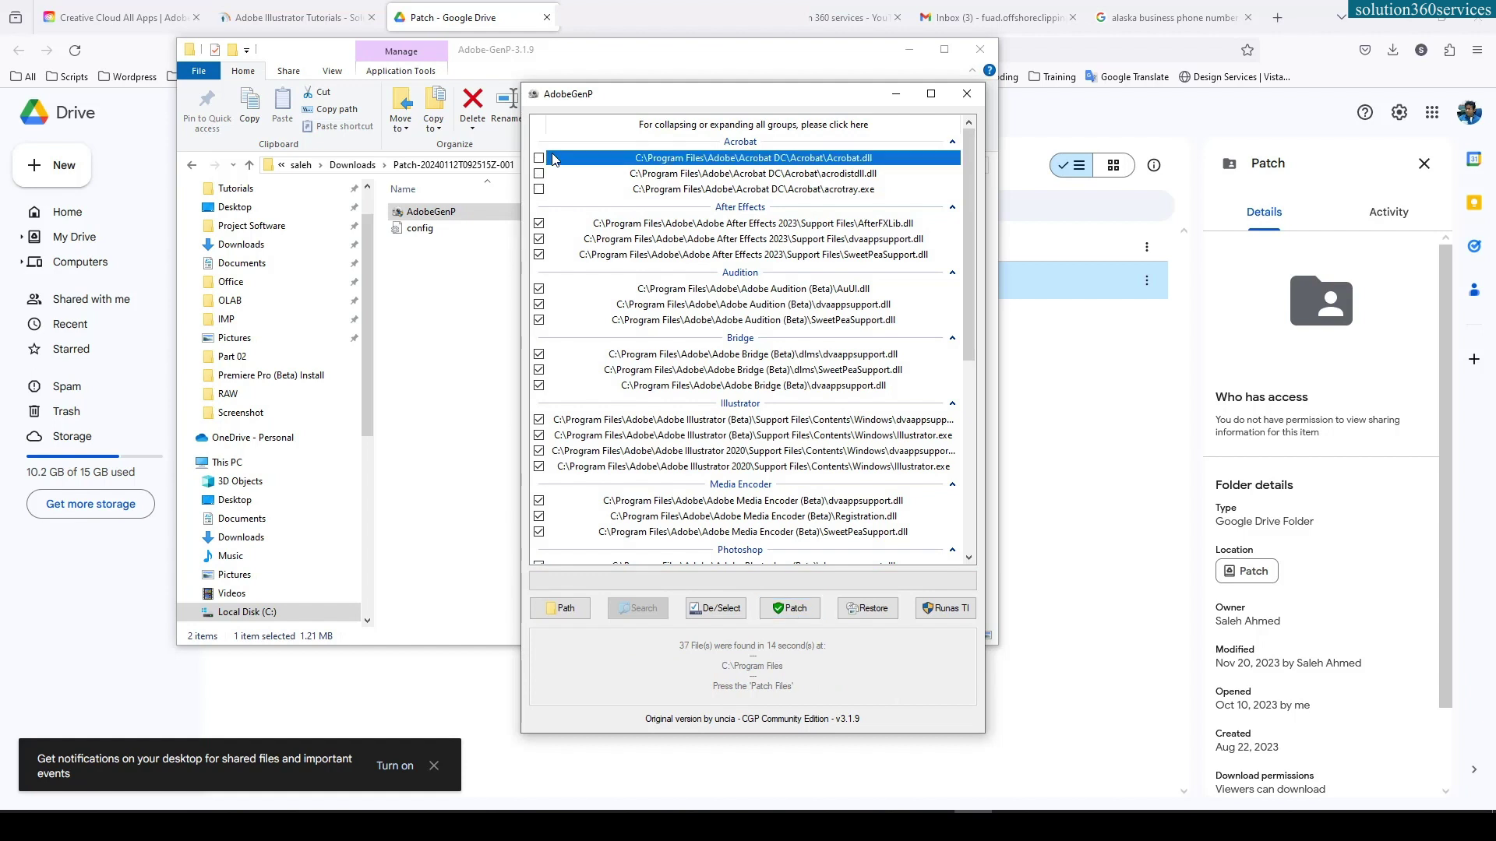
{"action": "left_click", "coordinate": [561, 224]}
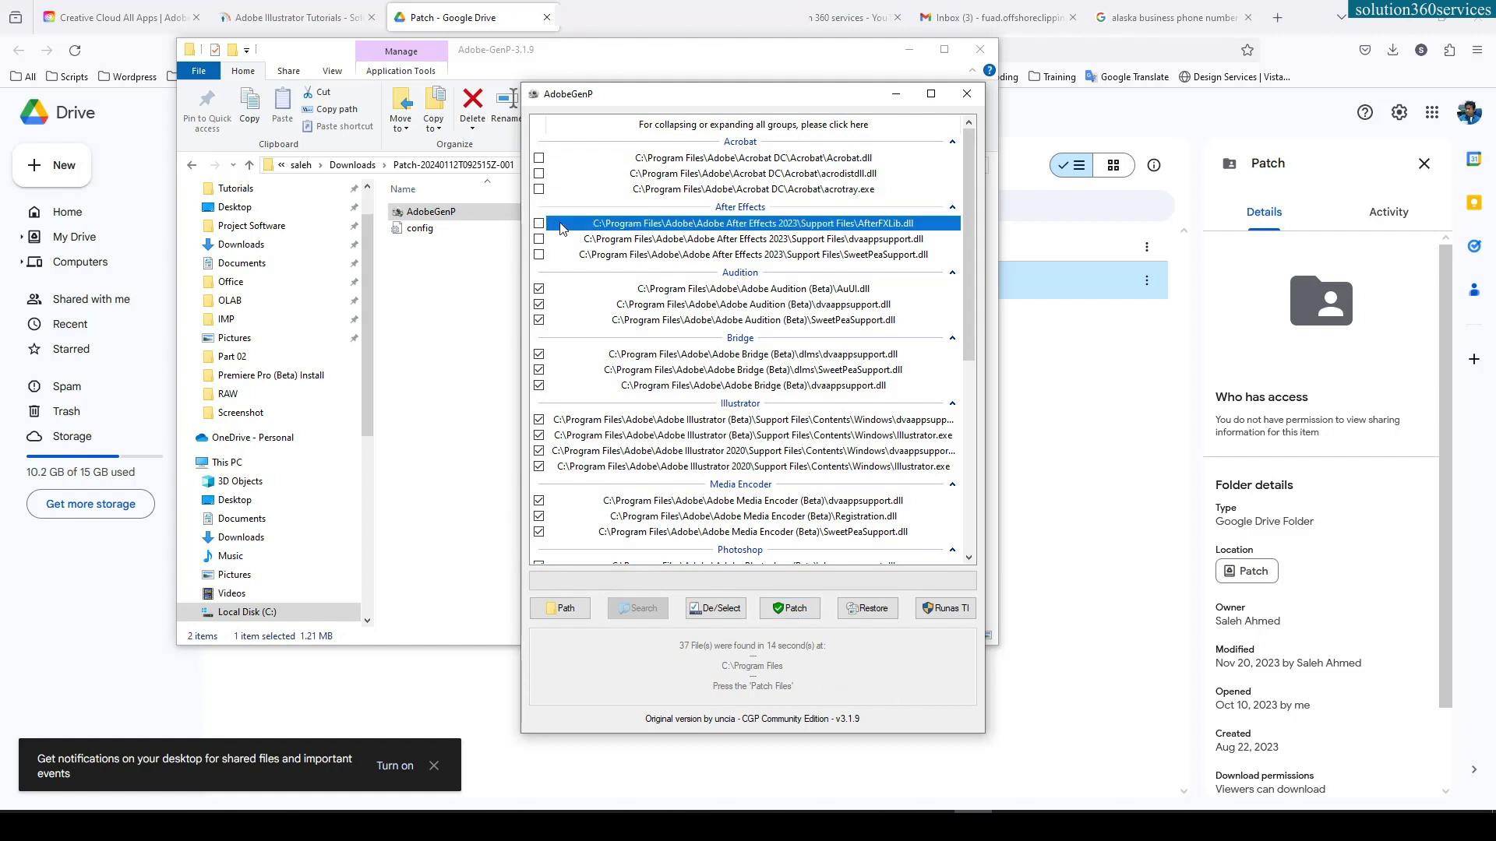
{"action": "left_click", "coordinate": [573, 288]}
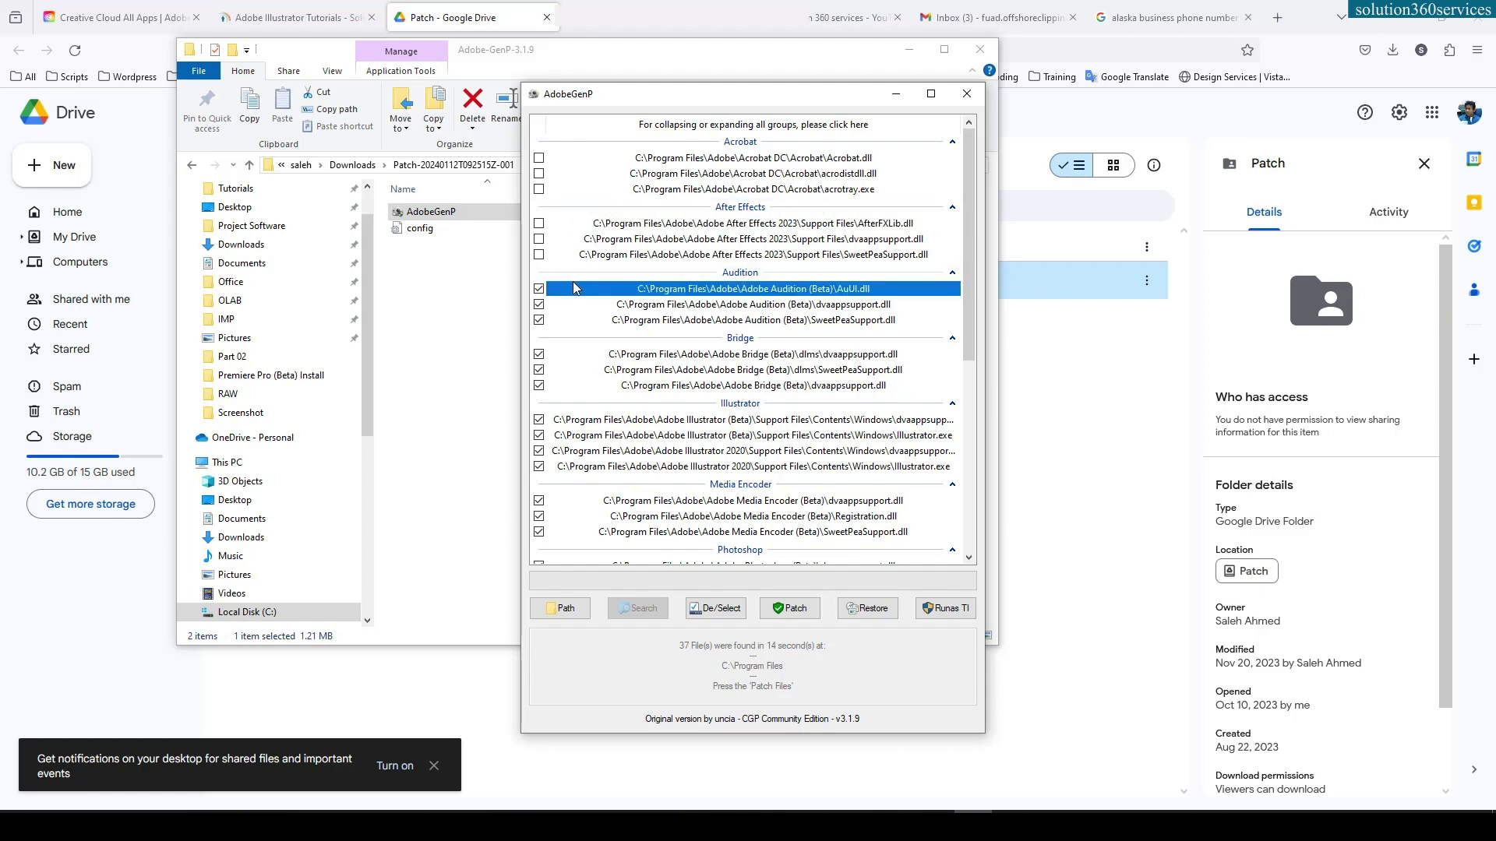
{"action": "left_click", "coordinate": [560, 355]}
{"action": "left_click", "coordinate": [573, 508]}
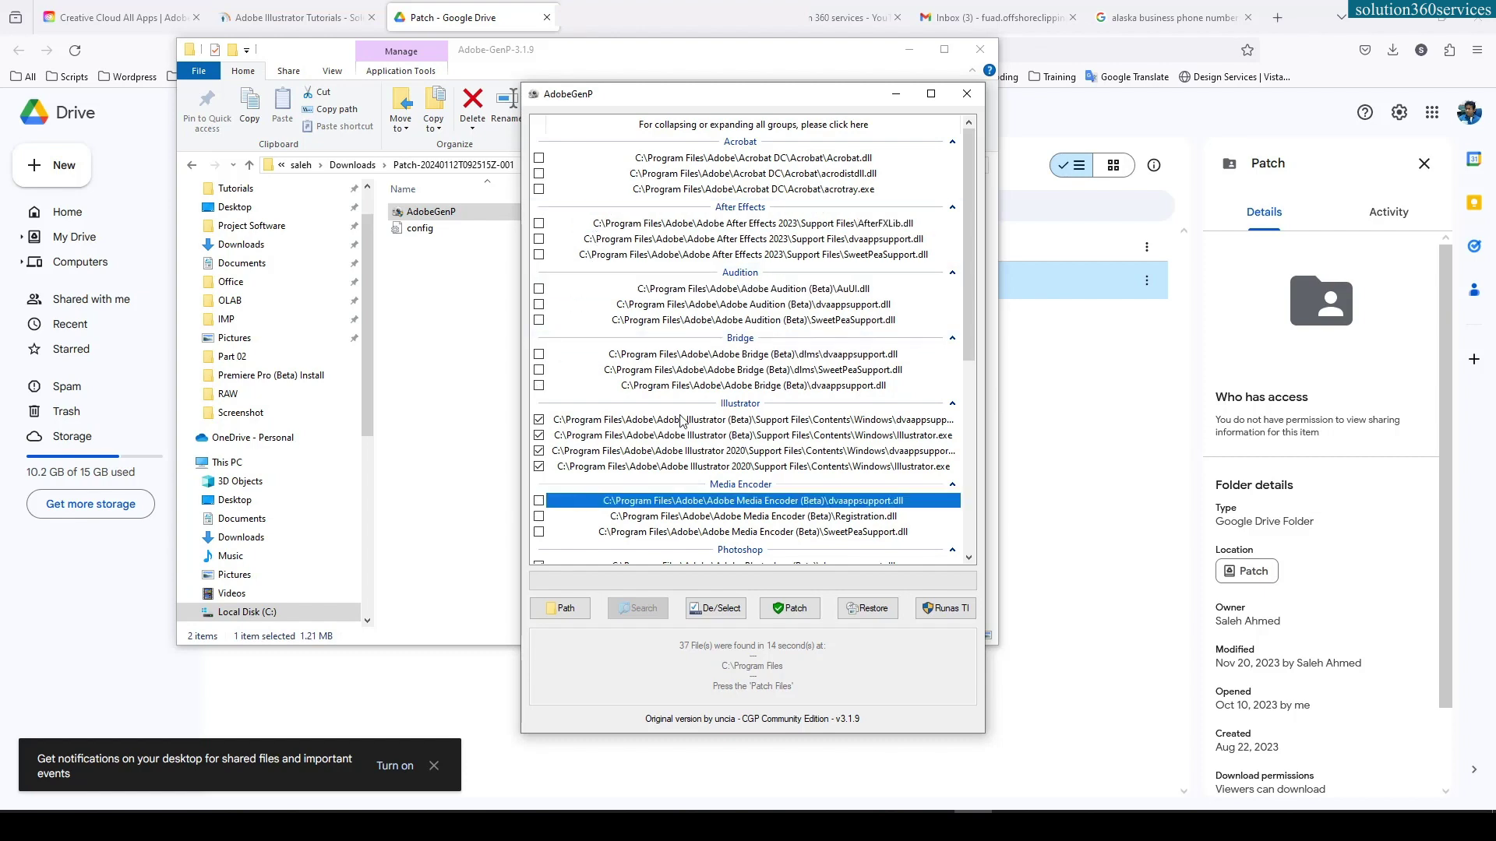
Untick Photoshop, Premiere Pro, Creative Cloud, Else and Illustrator 2020, patch Illustrator (Beta), then close
{"action": "scroll", "coordinate": [616, 458], "scroll_direction": "down", "scroll_amount": 3}
{"action": "left_click", "coordinate": [566, 435]}
{"action": "scroll", "coordinate": [573, 440], "scroll_direction": "down", "scroll_amount": 5}
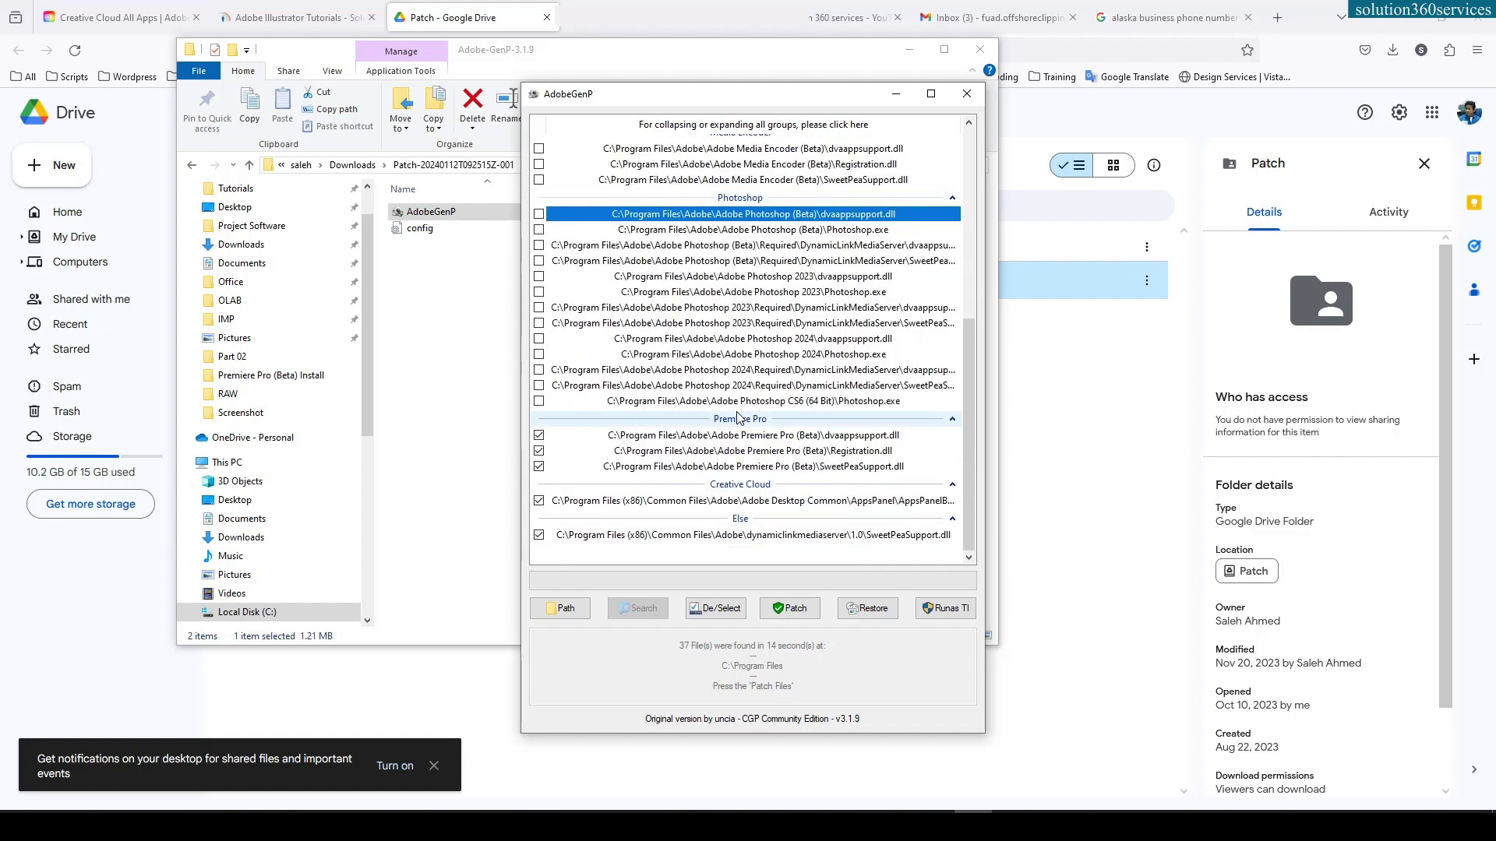
{"action": "left_click", "coordinate": [577, 440]}
{"action": "left_click", "coordinate": [545, 501]}
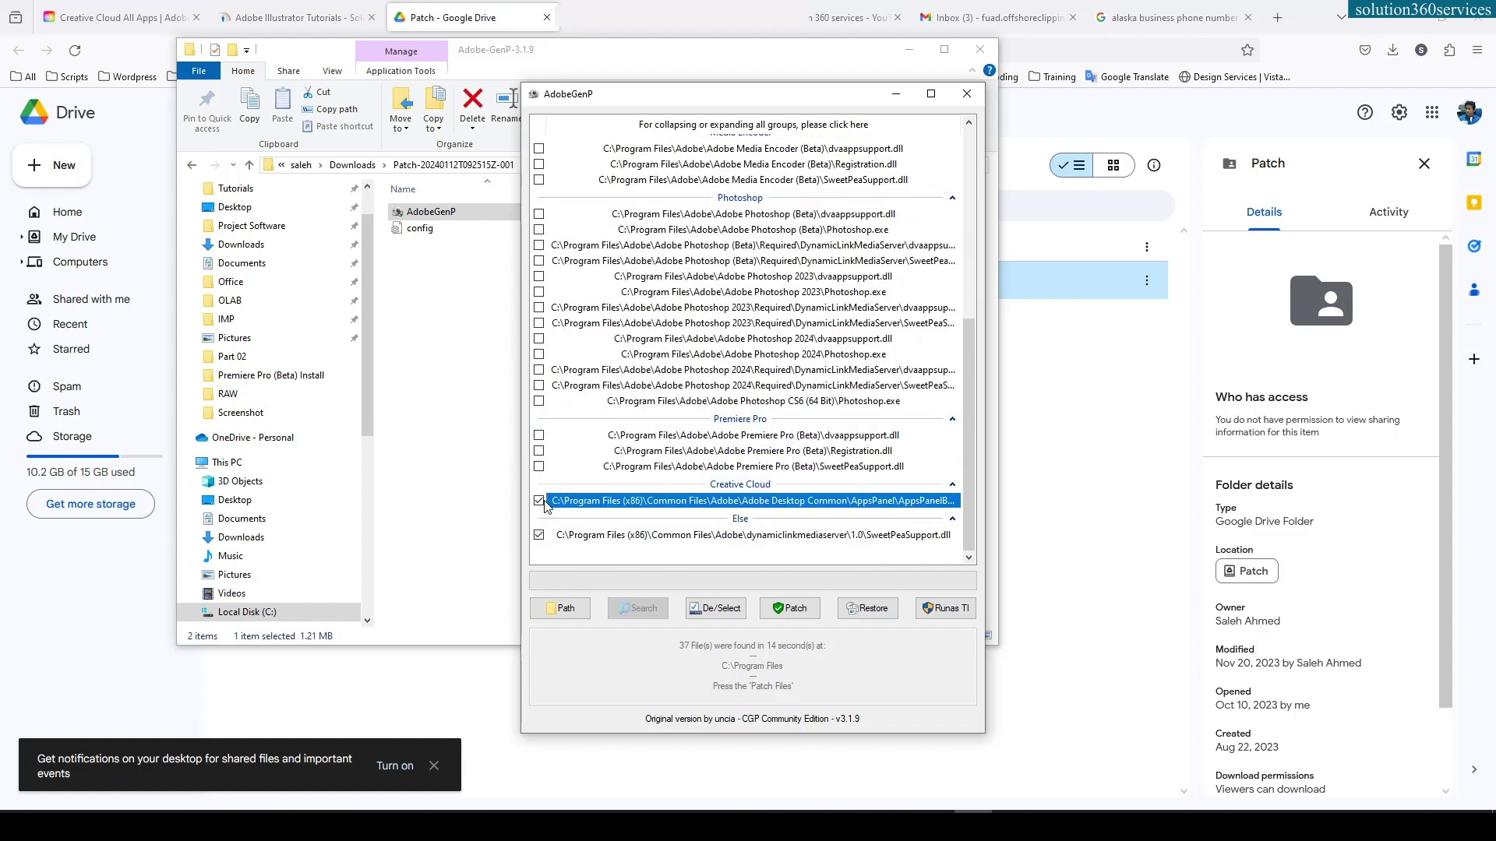
{"action": "left_click", "coordinate": [540, 535]}
{"action": "scroll", "coordinate": [633, 292], "scroll_direction": "up", "scroll_amount": 4}
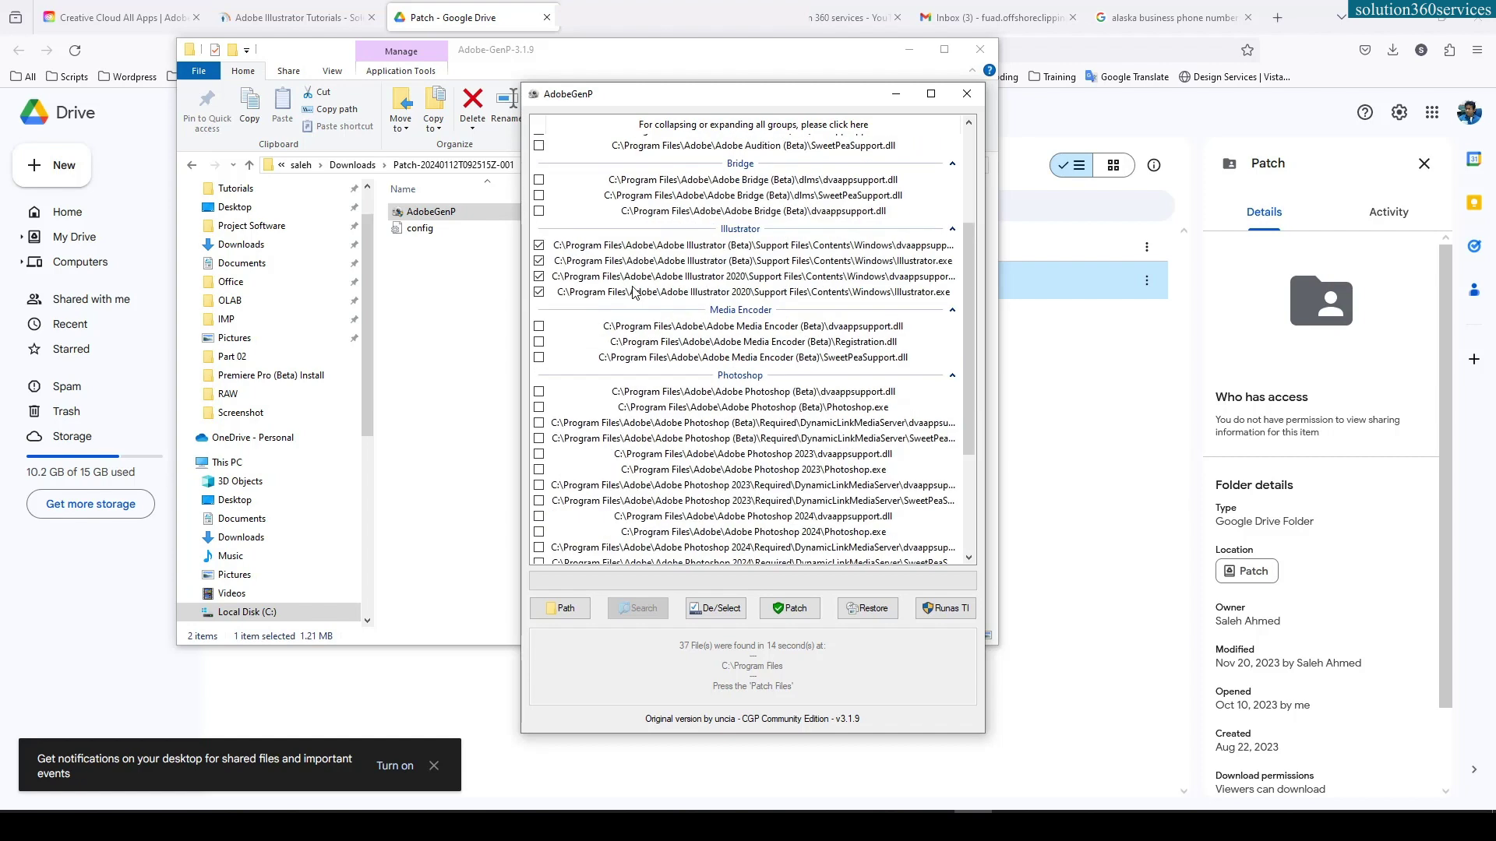
{"action": "left_click", "coordinate": [539, 277]}
{"action": "left_click", "coordinate": [791, 607]}
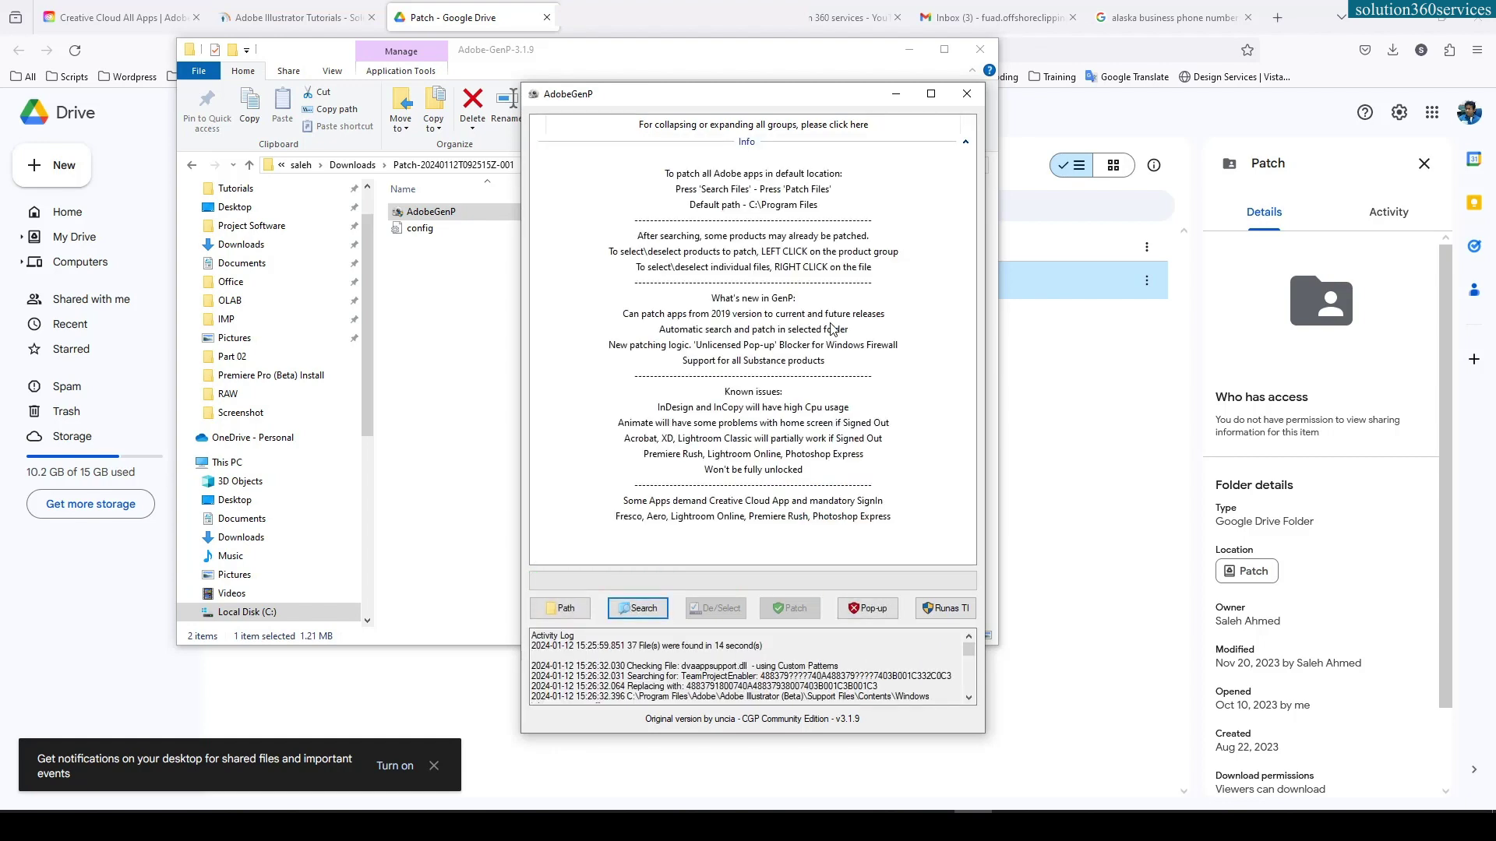
{"action": "left_click", "coordinate": [966, 96]}
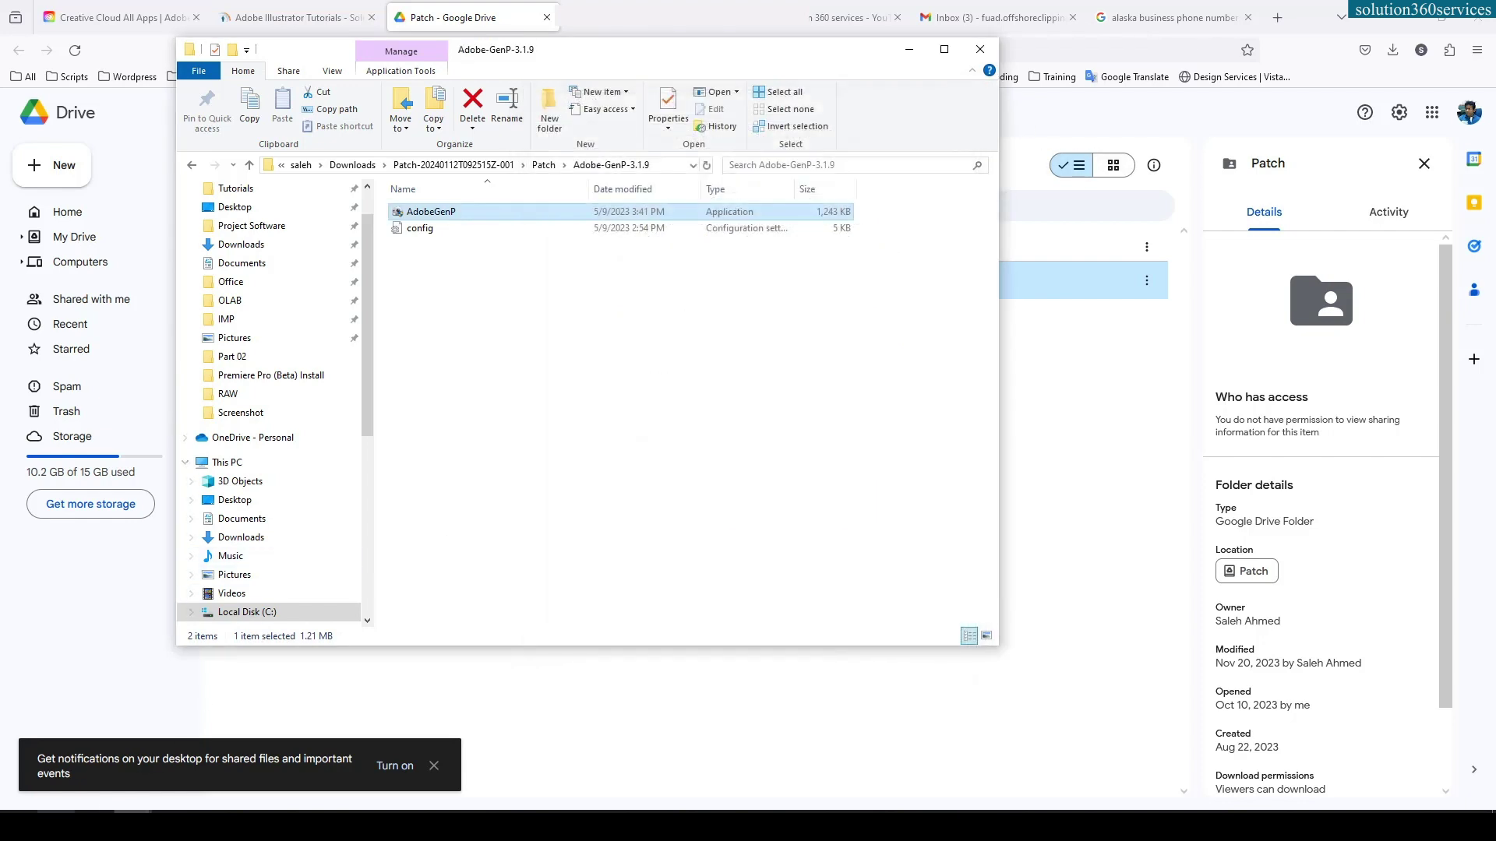
{"action": "left_click", "coordinate": [57, 813]}
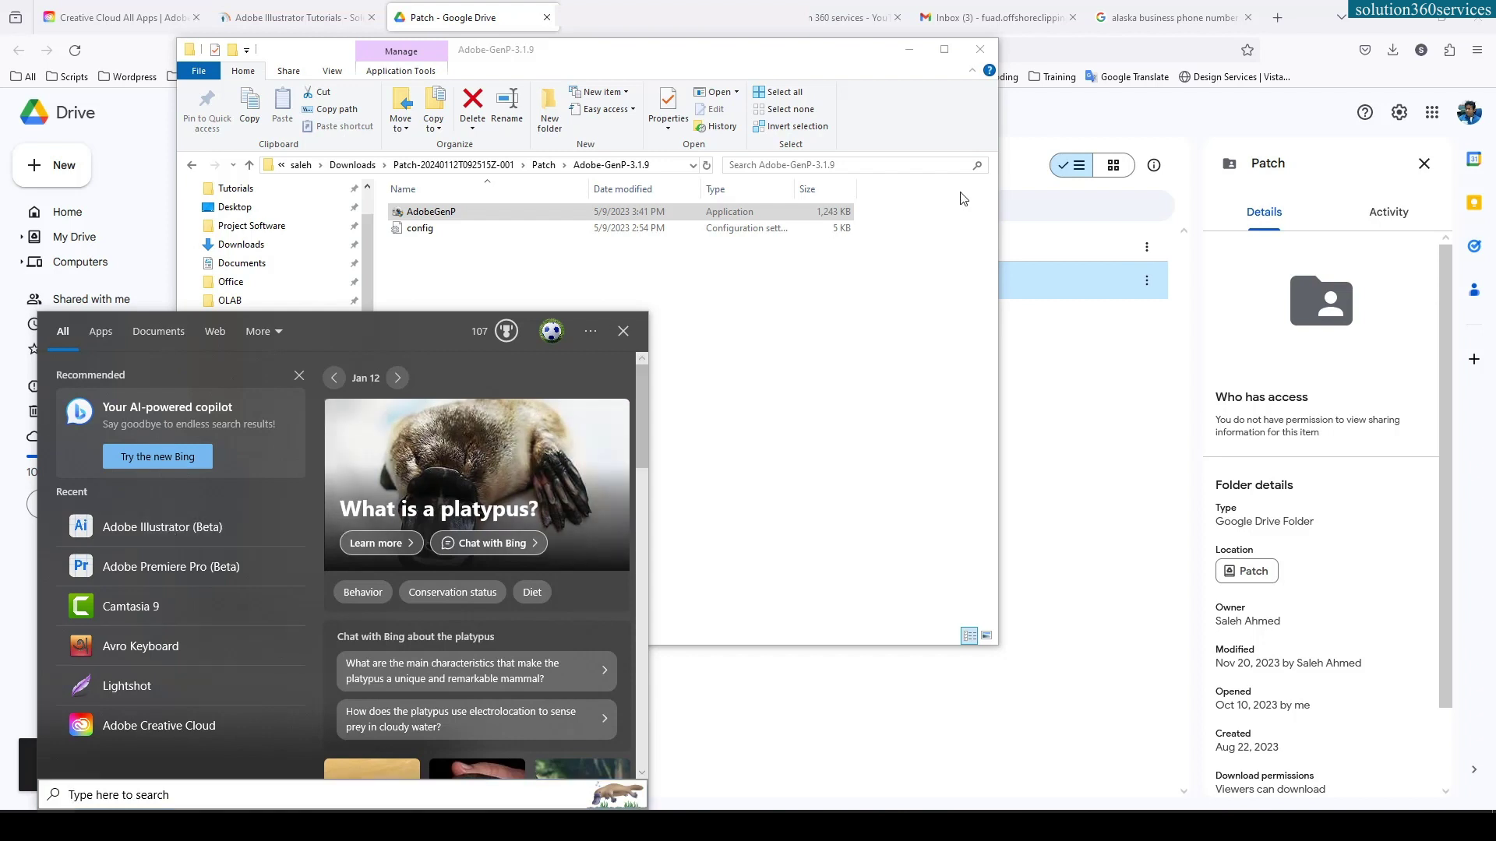
{"action": "key", "text": "Escape"}
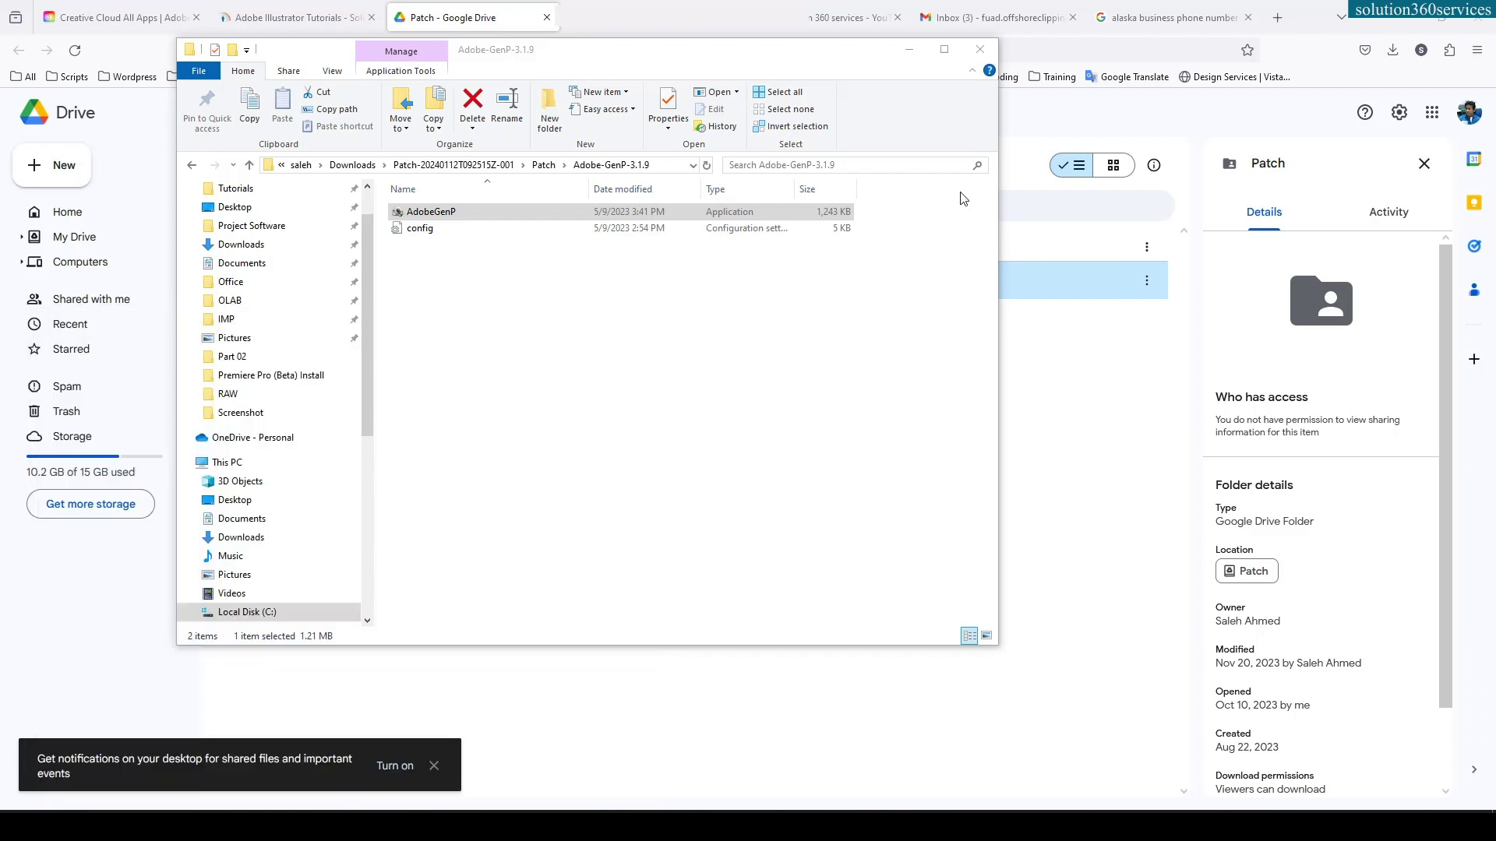